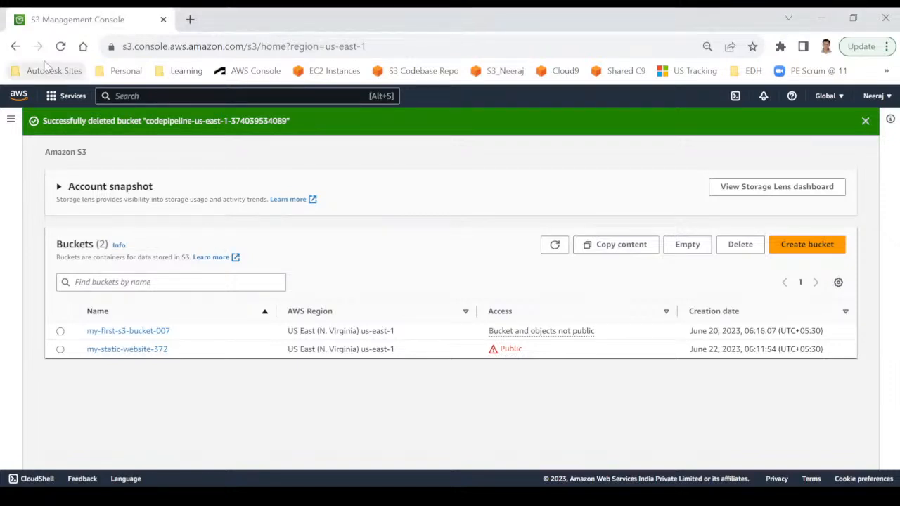
Go from the S3 bucket list back to AWS Console Home using the AWS logo.
{"action": "left_click", "coordinate": [16, 92]}
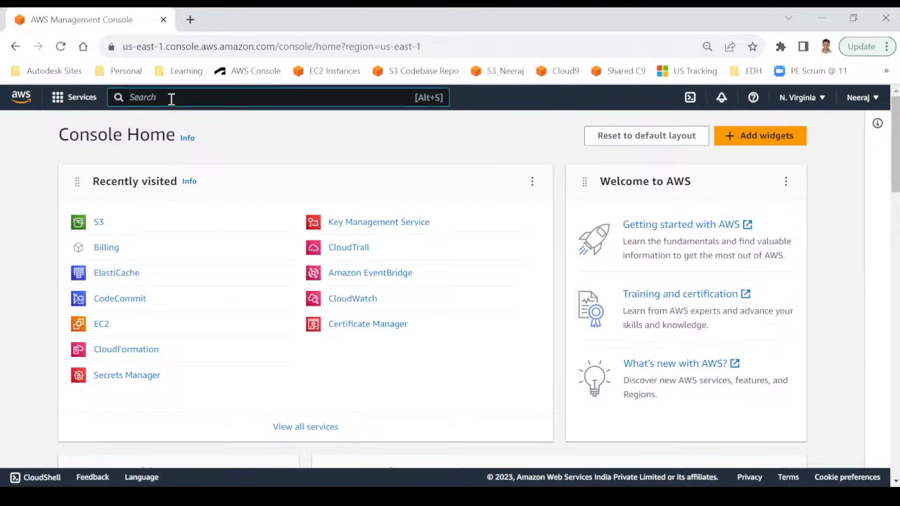
Search 'iam' and open the IAM dashboard to review its user, group, role and policy counts.
{"action": "type", "text": "iam"}
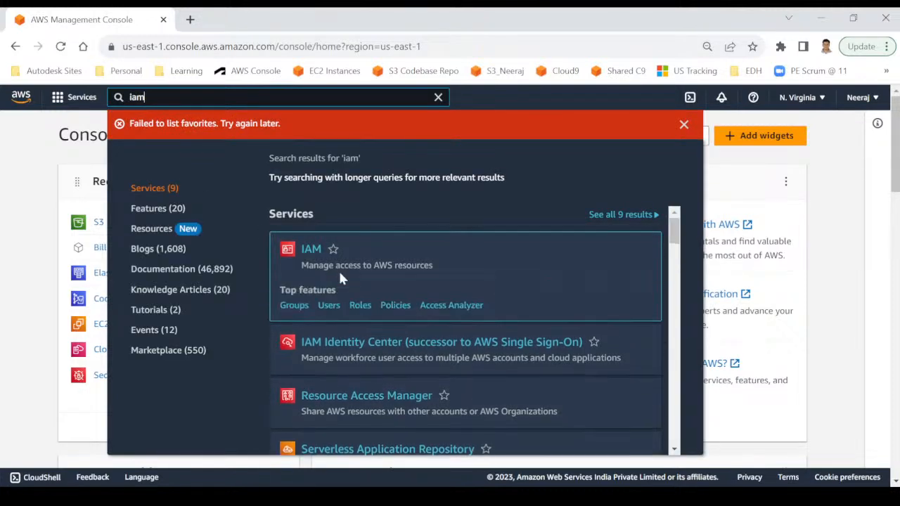
{"action": "left_click", "coordinate": [311, 249]}
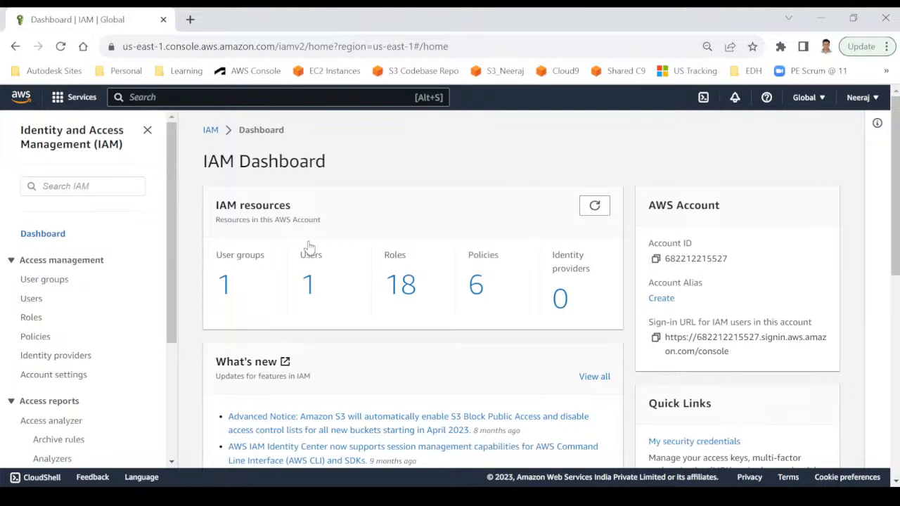
{"action": "scroll", "coordinate": [89, 367], "scroll_direction": "down", "scroll_amount": 2}
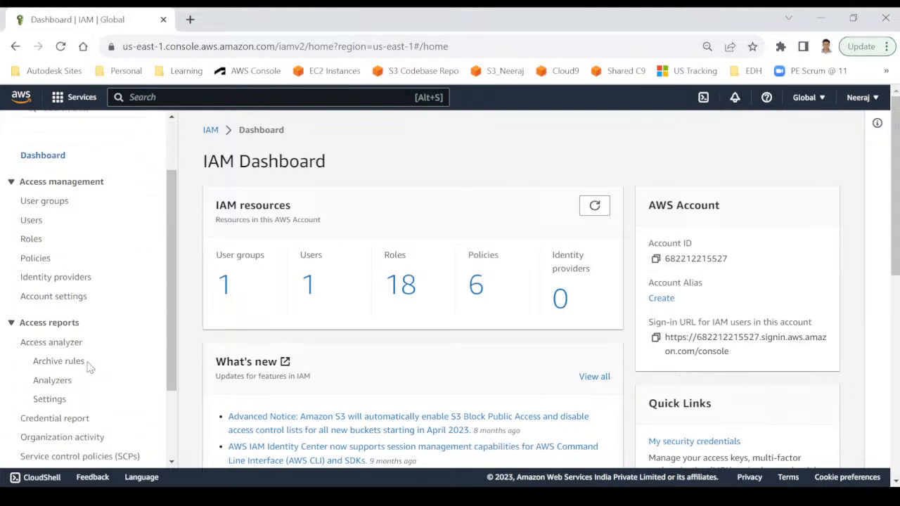
{"action": "scroll", "coordinate": [89, 367], "scroll_direction": "down", "scroll_amount": 3}
{"action": "scroll", "coordinate": [89, 367], "scroll_direction": "up", "scroll_amount": 5}
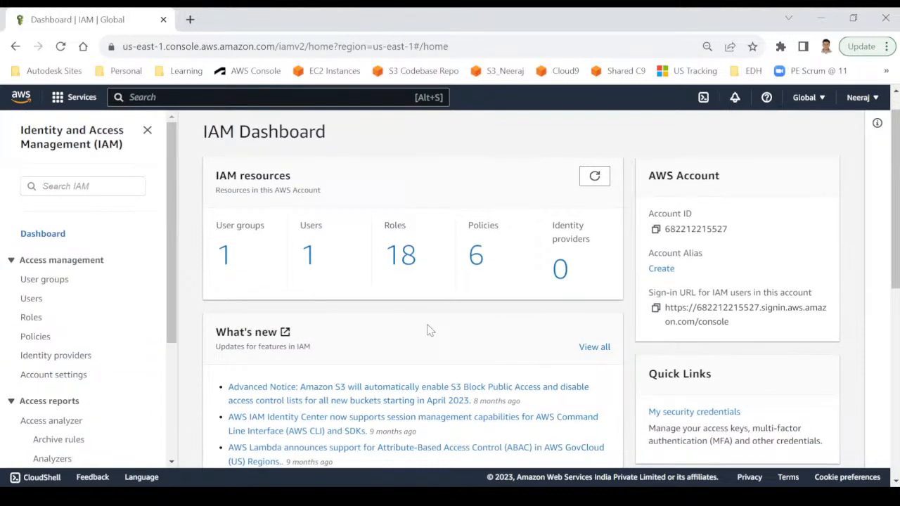
{"action": "scroll", "coordinate": [427, 328], "scroll_direction": "up", "scroll_amount": 1}
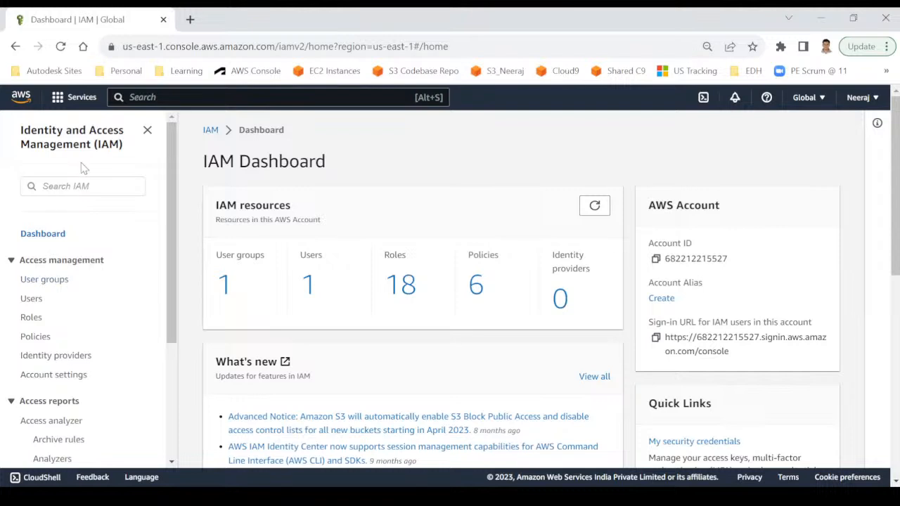
Find Manage MFA through an 'mfa' sidebar search, then cancel the MFA device dialog.
{"action": "left_click", "coordinate": [54, 188]}
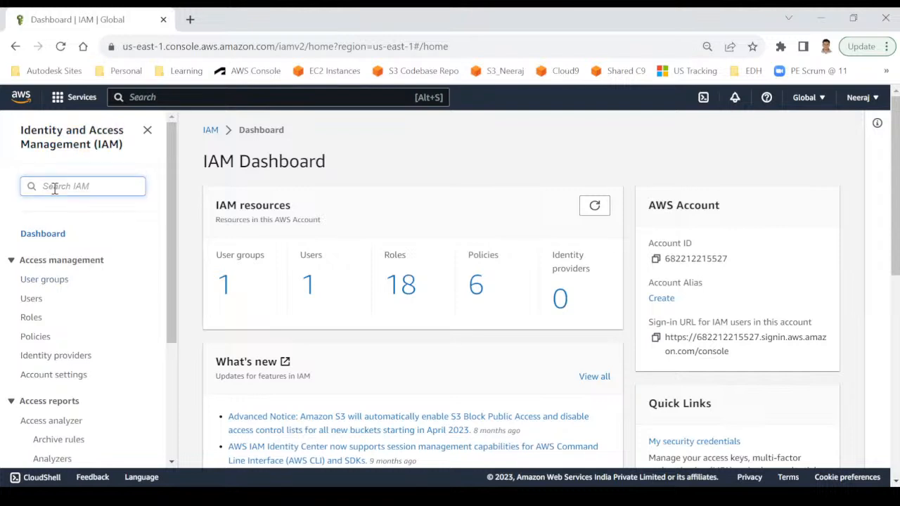
{"action": "type", "text": "mfa"}
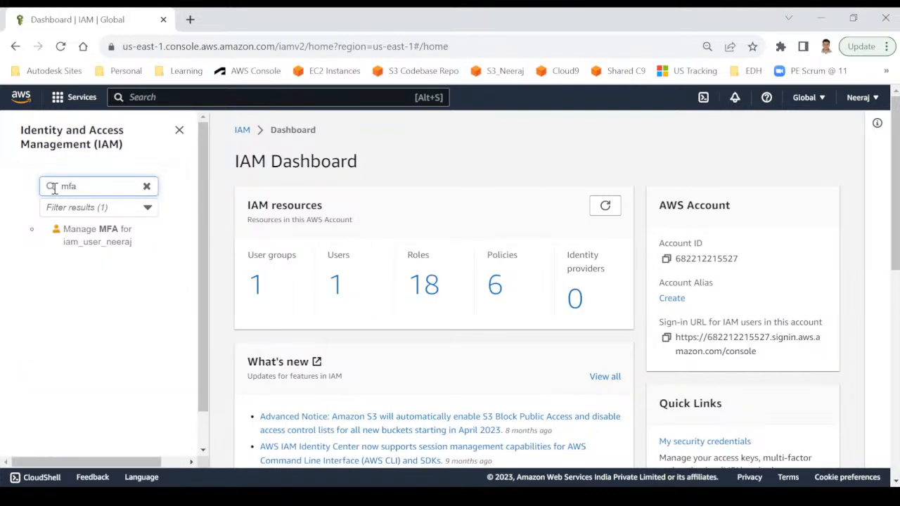
{"action": "left_click", "coordinate": [75, 241]}
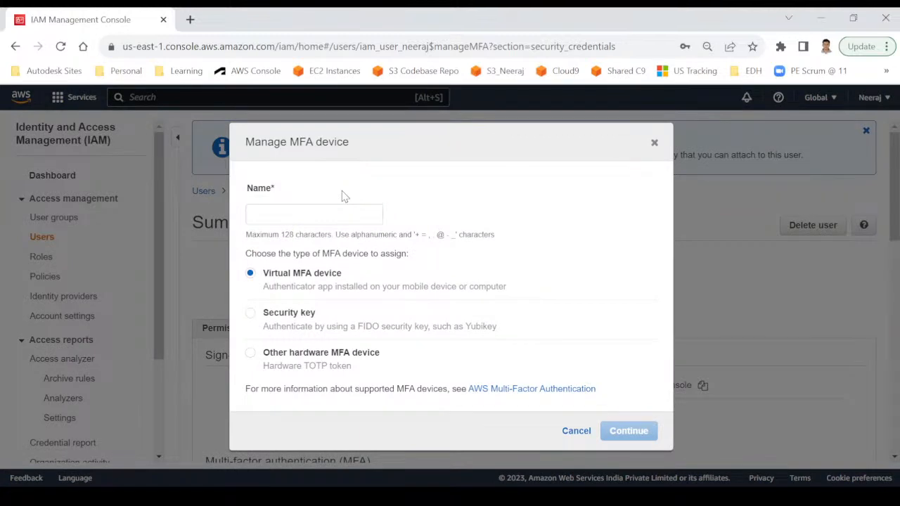
{"action": "left_click", "coordinate": [654, 144]}
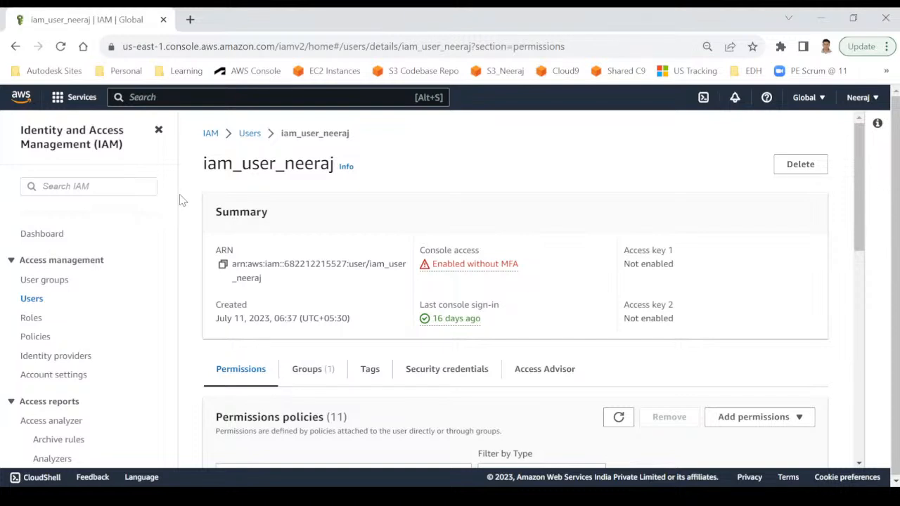
Open the IAM Users list and clear the 'iam_user_1' filter.
{"action": "left_click", "coordinate": [31, 300]}
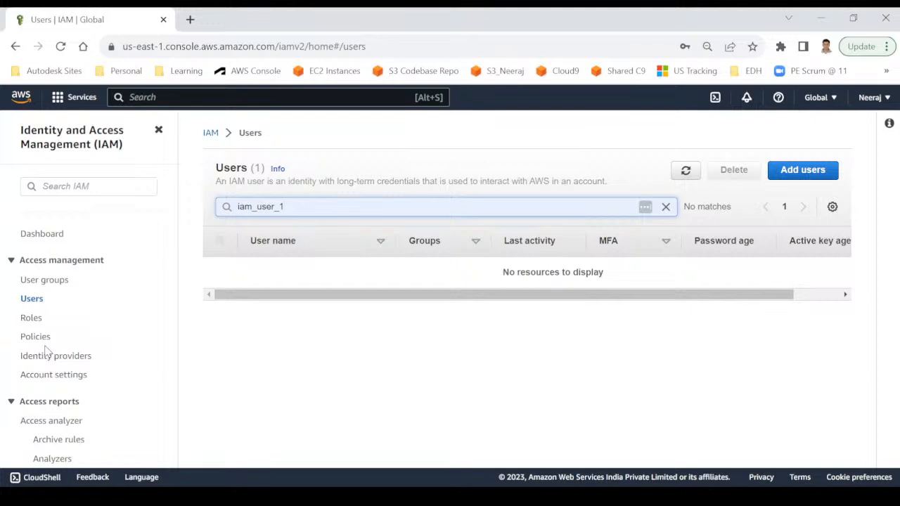
{"action": "left_click", "coordinate": [665, 206]}
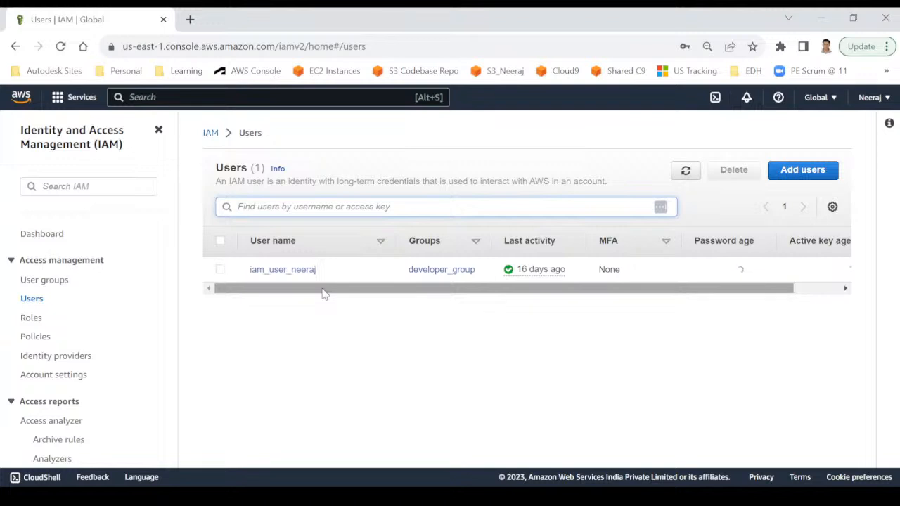
Start a new IAM user, enter the user's name, and enable AWS Management Console access.
{"action": "left_click", "coordinate": [796, 176]}
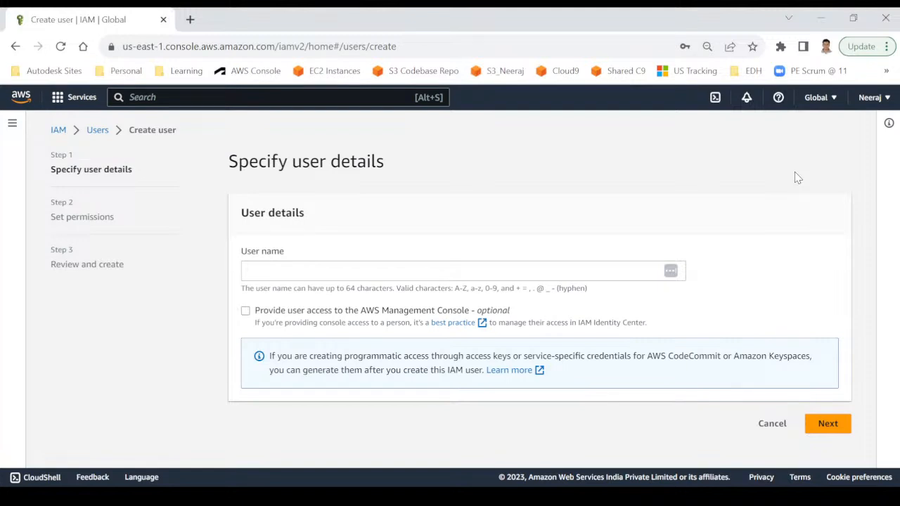
{"action": "left_click", "coordinate": [398, 274]}
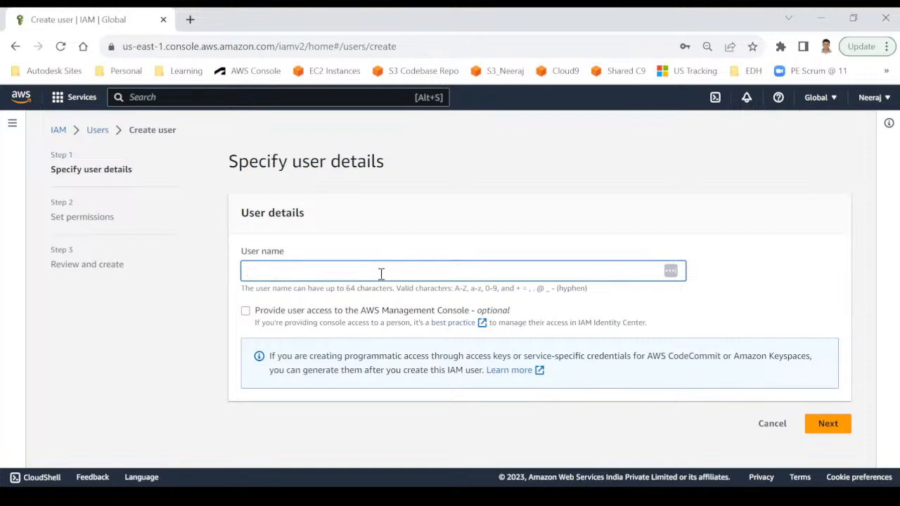
{"action": "type", "text": "ritesh"}
{"action": "left_click", "coordinate": [245, 314]}
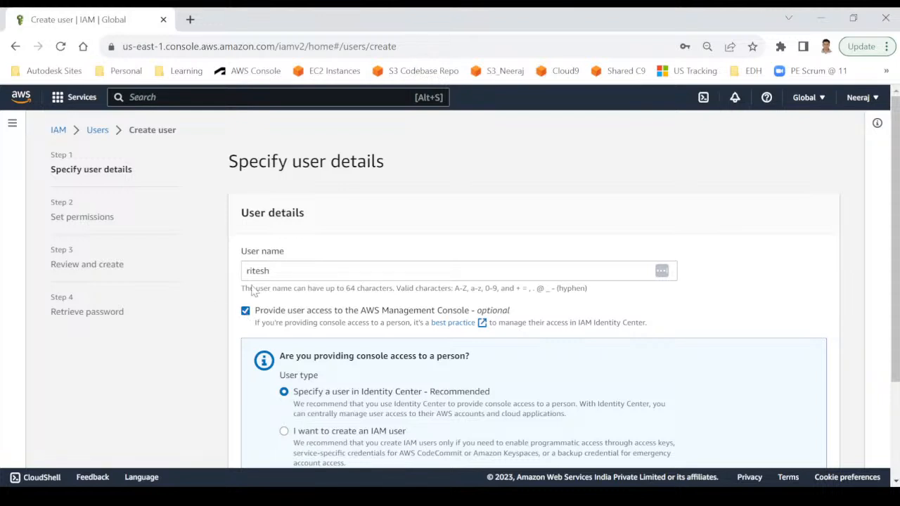
{"action": "scroll", "coordinate": [300, 327], "scroll_direction": "down", "scroll_amount": 1}
{"action": "scroll", "coordinate": [300, 327], "scroll_direction": "down", "scroll_amount": 3}
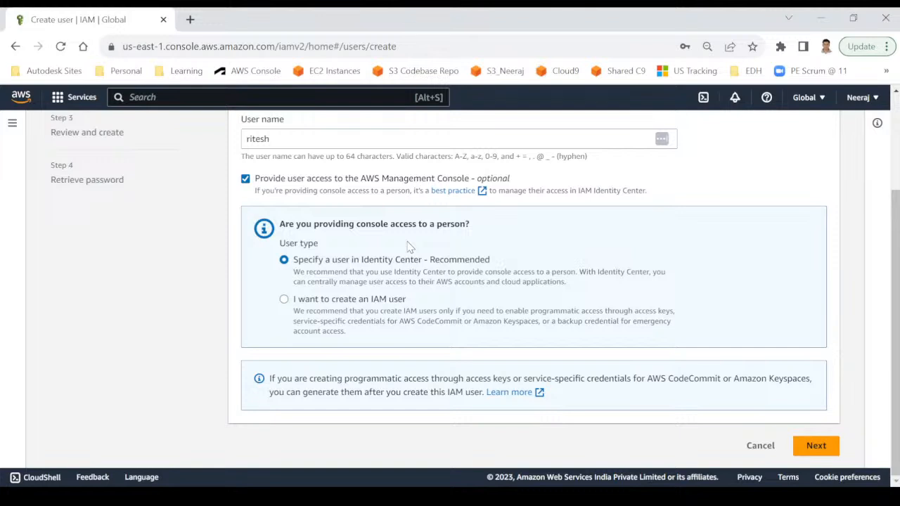
Choose 'I want to create an IAM user' instead of an Identity Center user.
{"action": "left_click", "coordinate": [284, 301]}
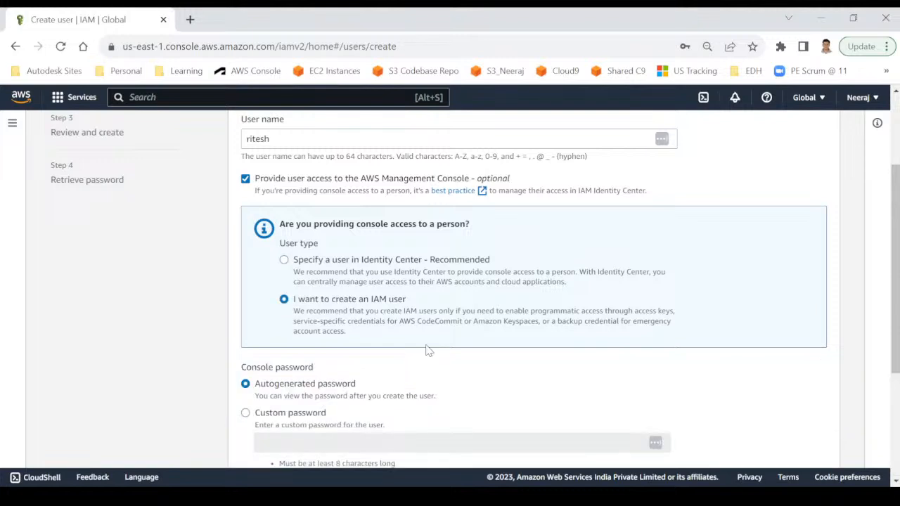
{"action": "scroll", "coordinate": [429, 350], "scroll_direction": "down", "scroll_amount": 1}
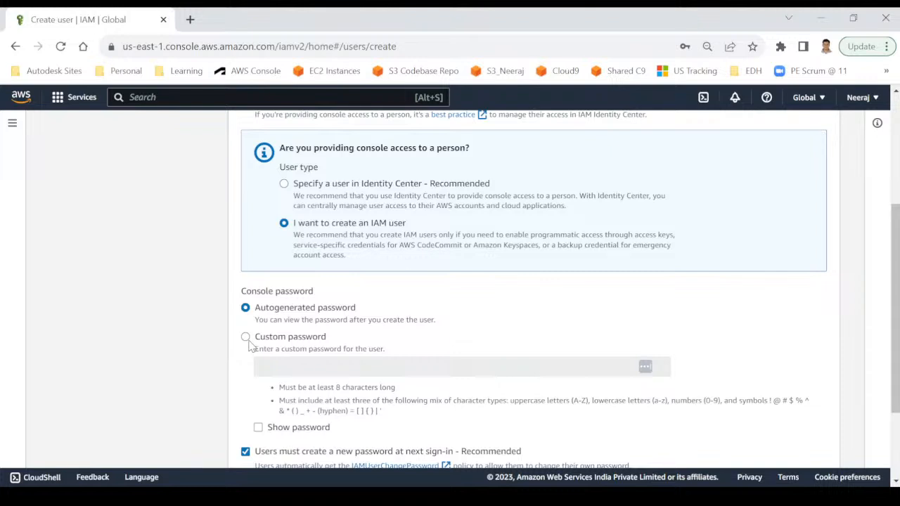
Choose Custom password and enter the new user's console password.
{"action": "left_click", "coordinate": [249, 341]}
{"action": "left_click", "coordinate": [273, 366]}
{"action": "type", "text": "Test"}
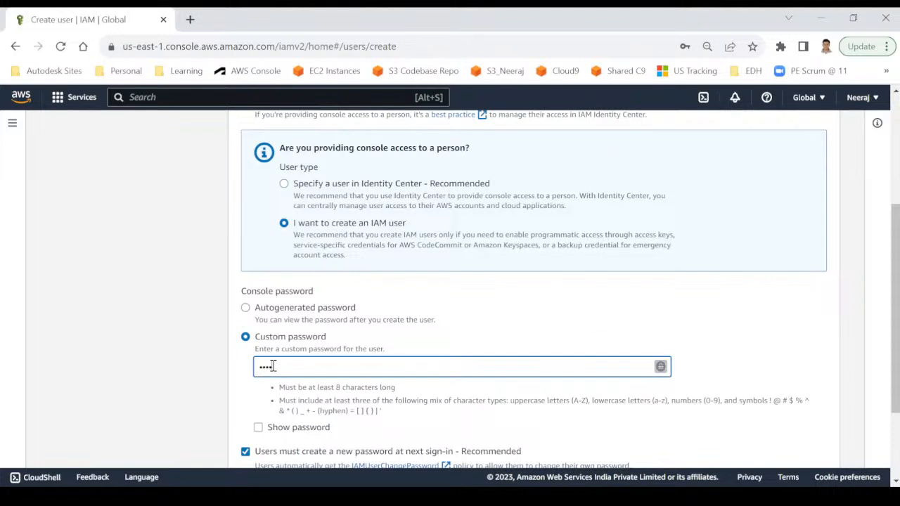
{"action": "type", "text": "@123"}
{"action": "scroll", "coordinate": [389, 426], "scroll_direction": "down", "scroll_amount": 1}
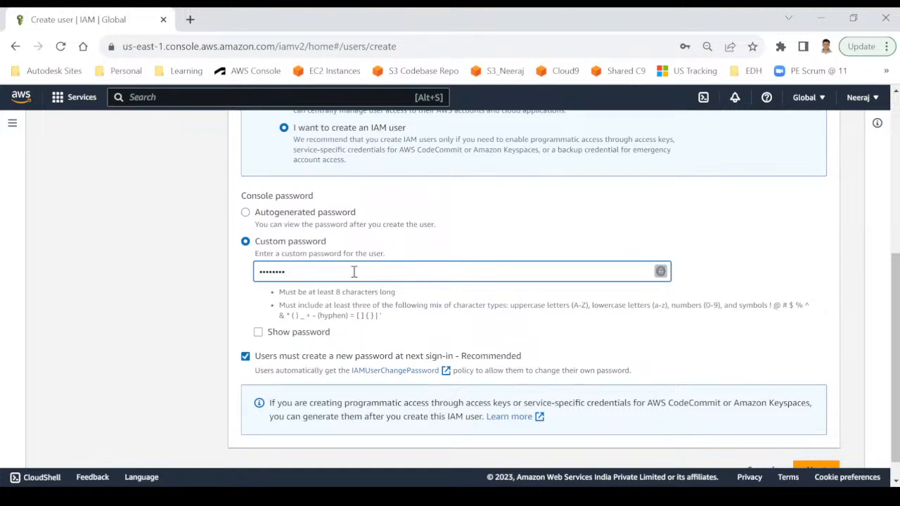
Keep the password reset at next sign-in required and continue to Set permissions.
{"action": "left_click", "coordinate": [246, 357]}
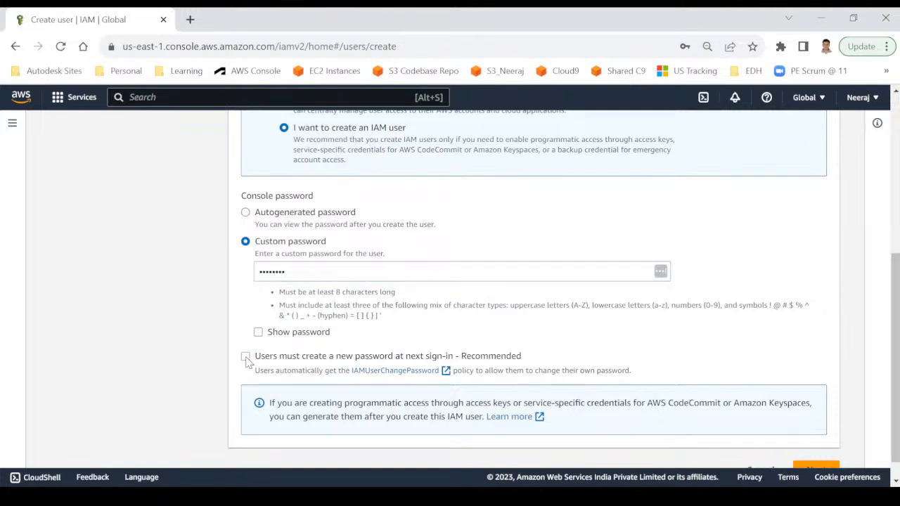
{"action": "left_click", "coordinate": [245, 357]}
{"action": "scroll", "coordinate": [425, 303], "scroll_direction": "up", "scroll_amount": 1}
{"action": "scroll", "coordinate": [425, 304], "scroll_direction": "up", "scroll_amount": 2}
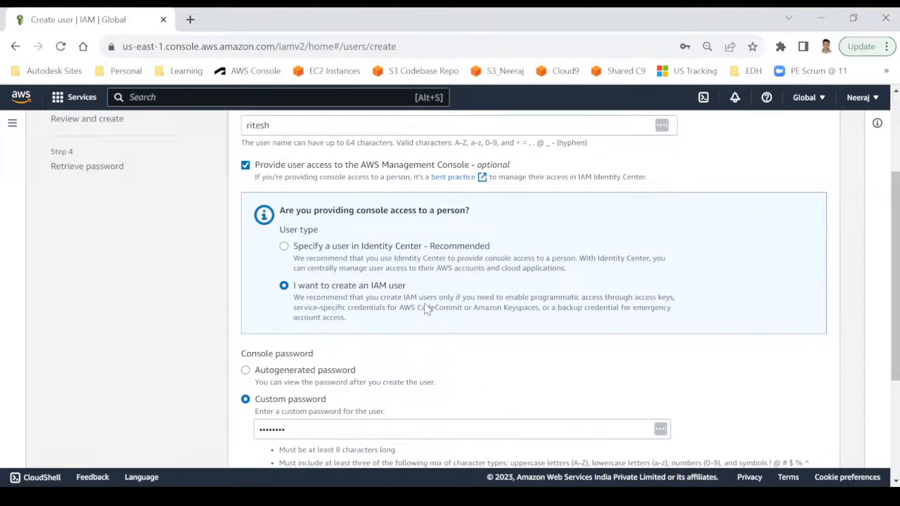
{"action": "left_click_drag", "start_coordinate": [289, 190], "coordinate": [217, 198]}
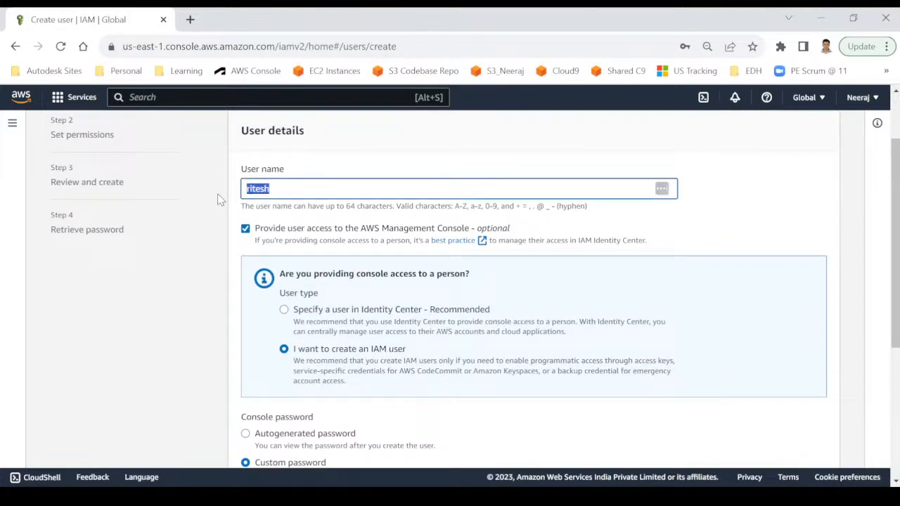
{"action": "scroll", "coordinate": [396, 322], "scroll_direction": "down", "scroll_amount": 2}
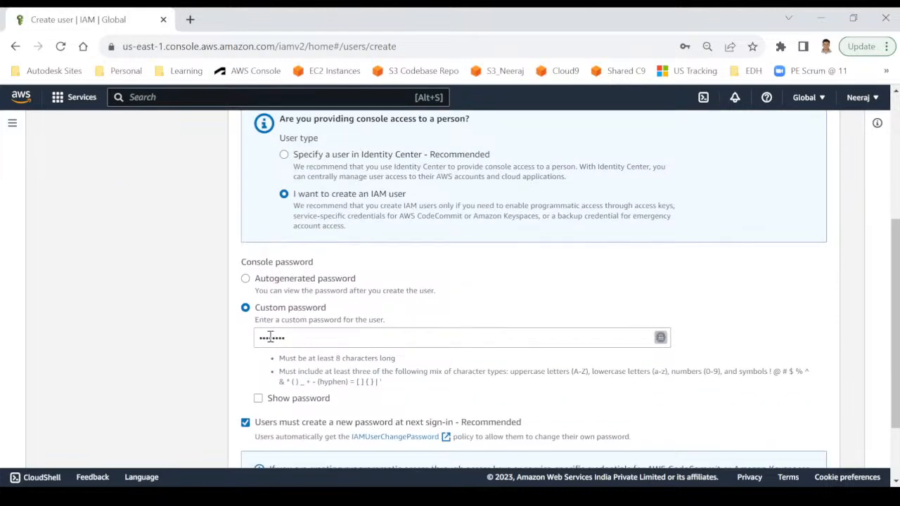
{"action": "scroll", "coordinate": [351, 337], "scroll_direction": "down", "scroll_amount": 1}
{"action": "left_click", "coordinate": [818, 445]}
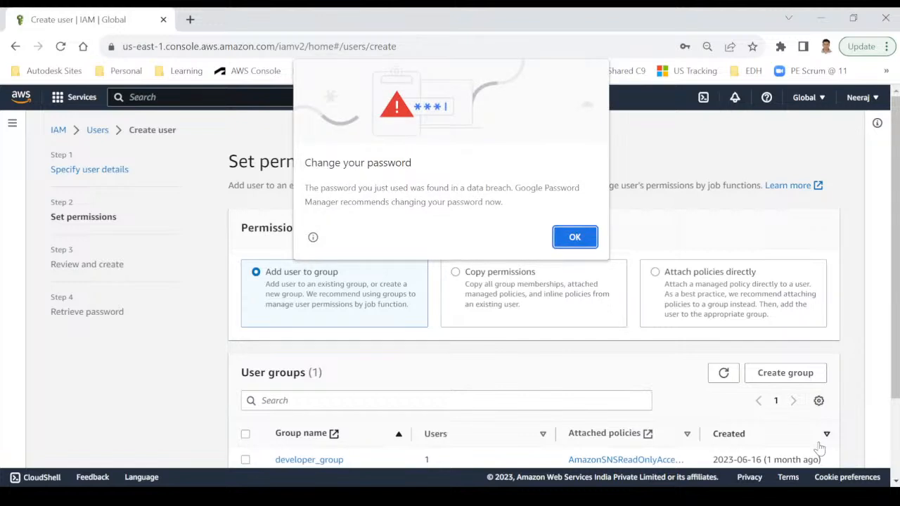
Dismiss Chrome's 'Change your password' breach warning with OK.
{"action": "left_click", "coordinate": [573, 237]}
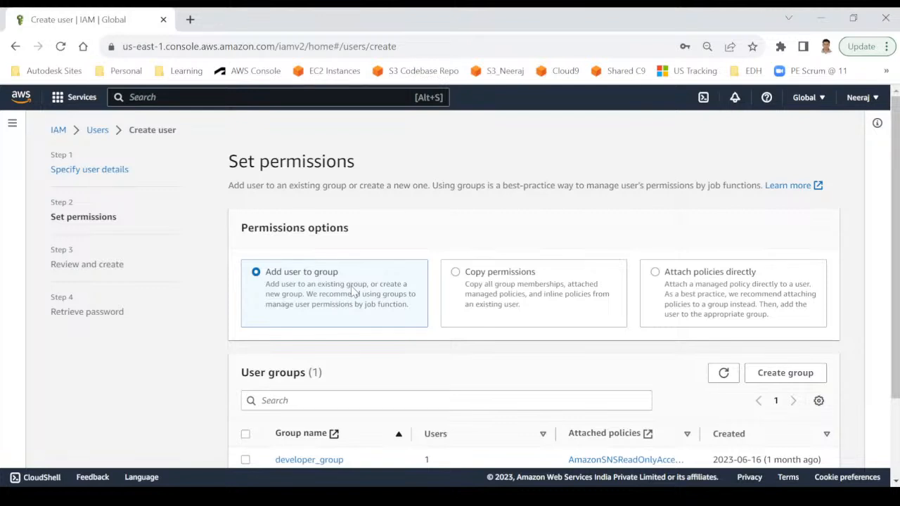
Select 'Copy permissions' to list the existing users whose permissions can be copied.
{"action": "scroll", "coordinate": [353, 292], "scroll_direction": "down", "scroll_amount": 1}
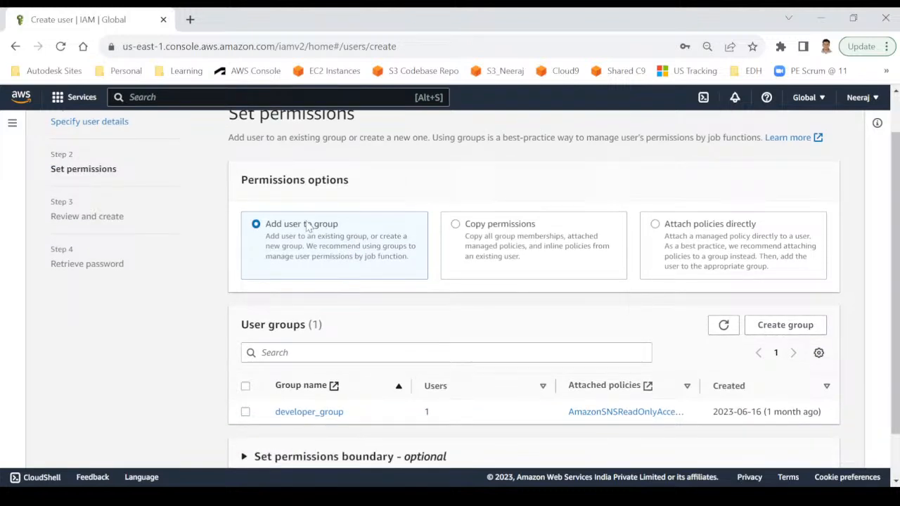
{"action": "scroll", "coordinate": [356, 297], "scroll_direction": "down", "scroll_amount": 1}
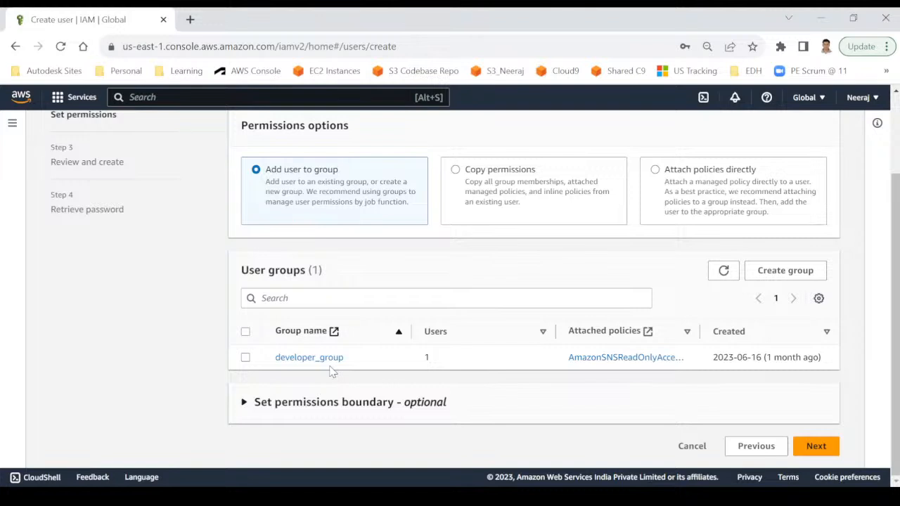
{"action": "left_click", "coordinate": [482, 185]}
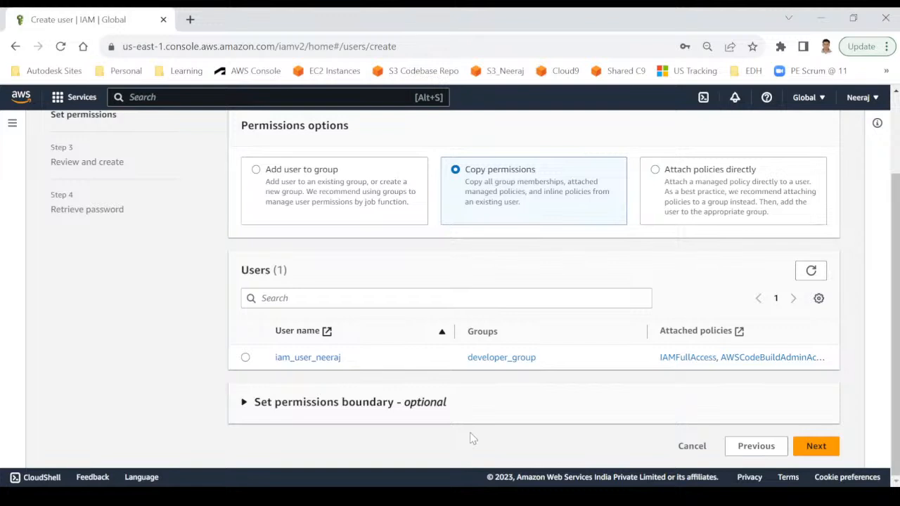
Switch to 'Attach policies directly' to show the table of 1122 permission policies.
{"action": "left_click", "coordinate": [733, 192]}
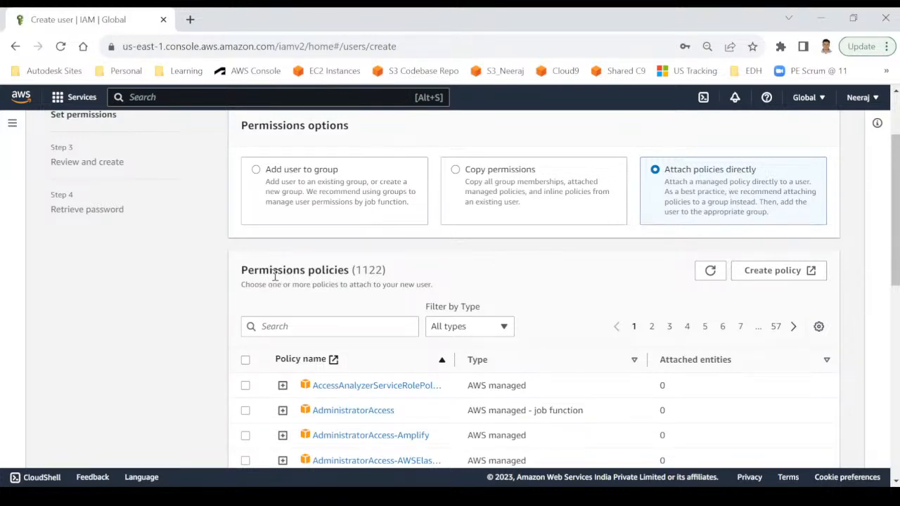
Widen the Policy name column so full policy names are visible.
{"action": "left_click_drag", "start_coordinate": [357, 272], "coordinate": [383, 273]}
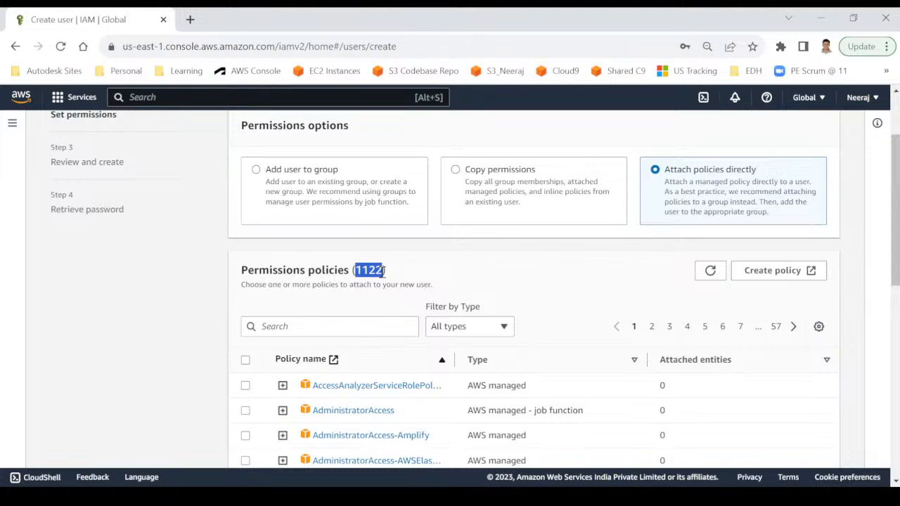
{"action": "scroll", "coordinate": [550, 298], "scroll_direction": "down", "scroll_amount": 1}
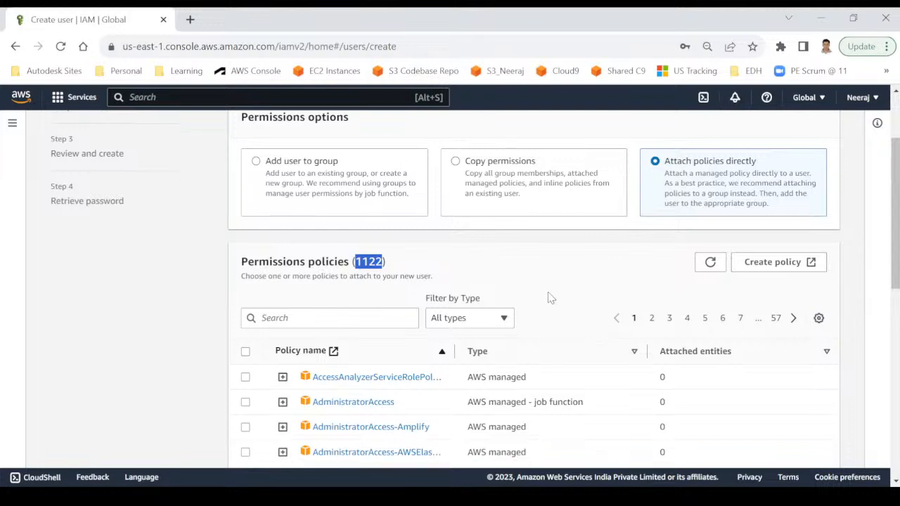
{"action": "scroll", "coordinate": [550, 298], "scroll_direction": "down", "scroll_amount": 2}
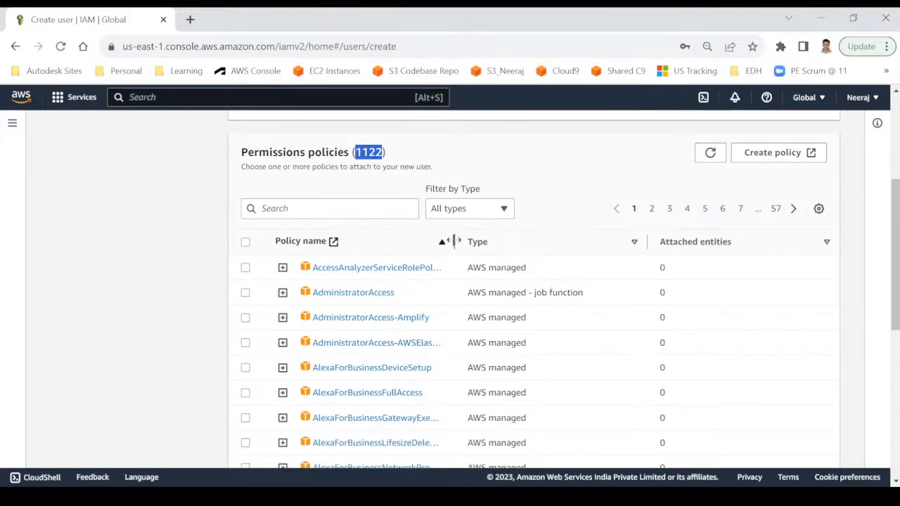
{"action": "left_click_drag", "start_coordinate": [454, 241], "coordinate": [499, 241]}
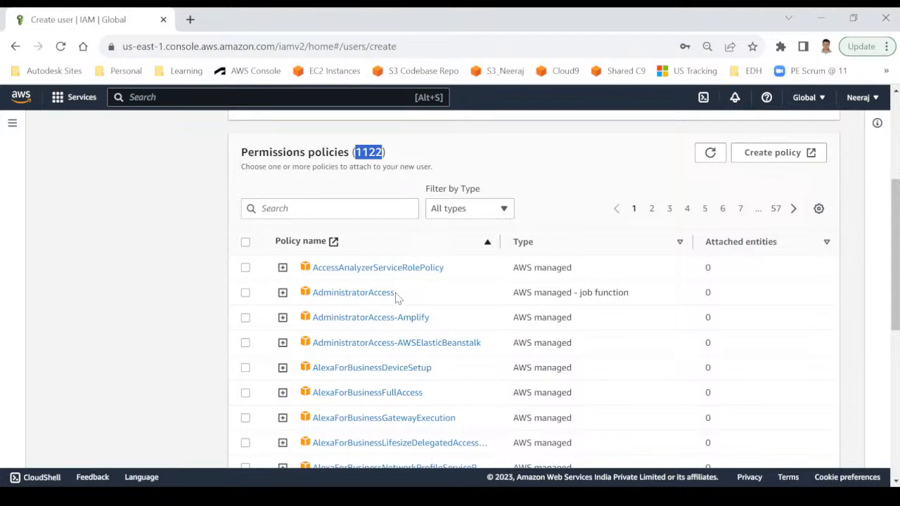
Filter the policy list by 's3', narrowing it to 12 matches.
{"action": "scroll", "coordinate": [397, 298], "scroll_direction": "down", "scroll_amount": 1}
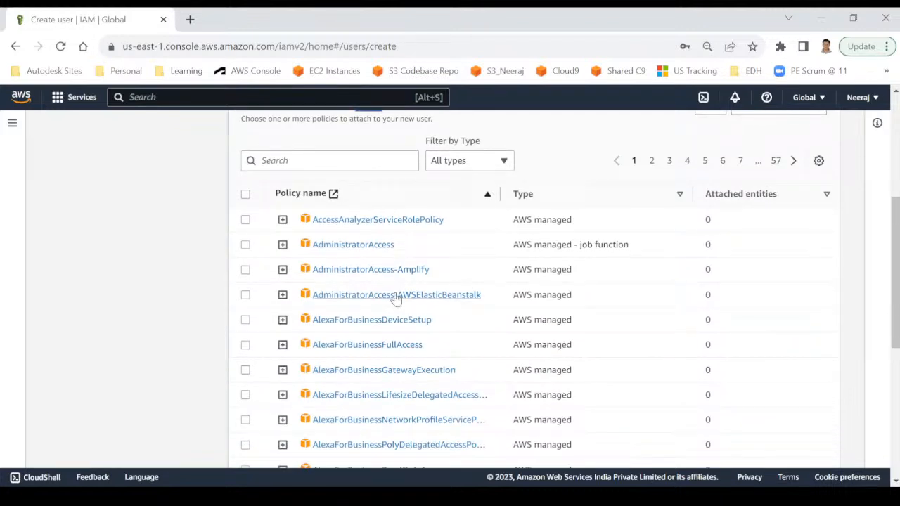
{"action": "left_click", "coordinate": [272, 161]}
{"action": "type", "text": "s3"}
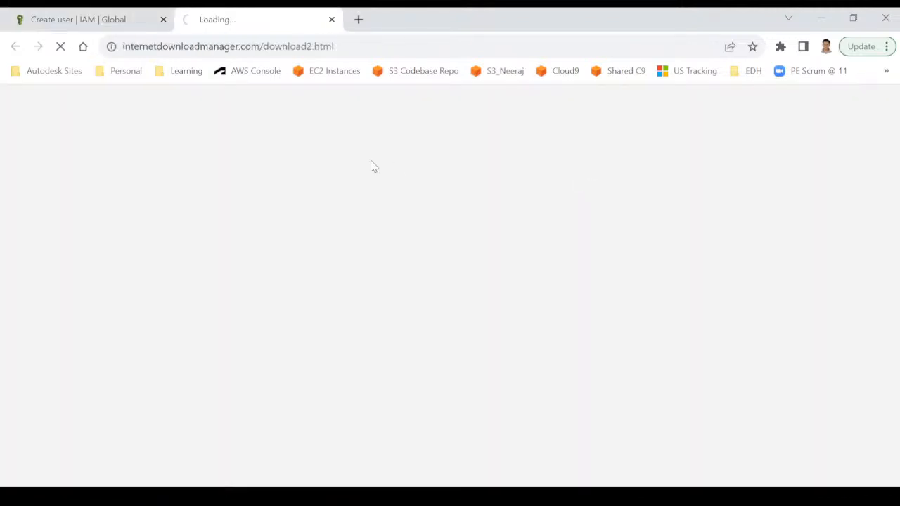
Close the stray tab, refine the search to 's3readon', attach AmazonS3ReadOnlyAccess, and continue to Review and create.
{"action": "left_click", "coordinate": [333, 20]}
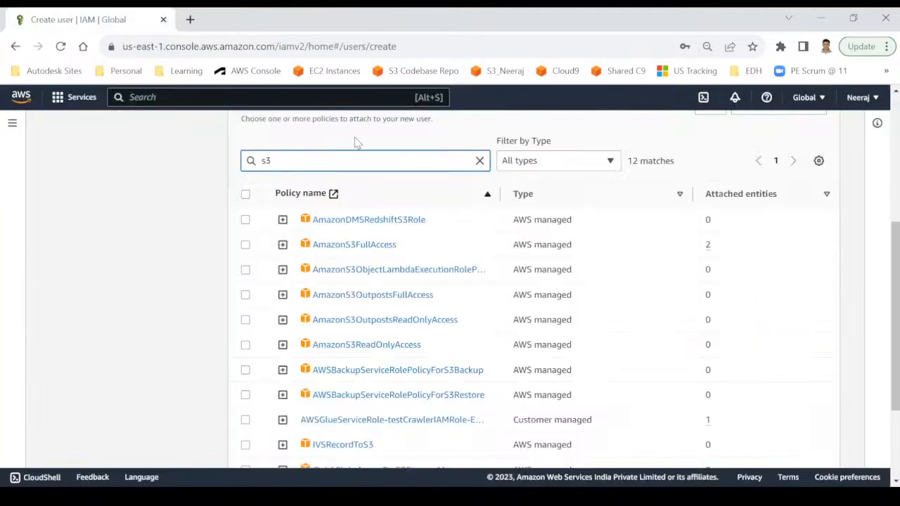
{"action": "type", "text": "readon"}
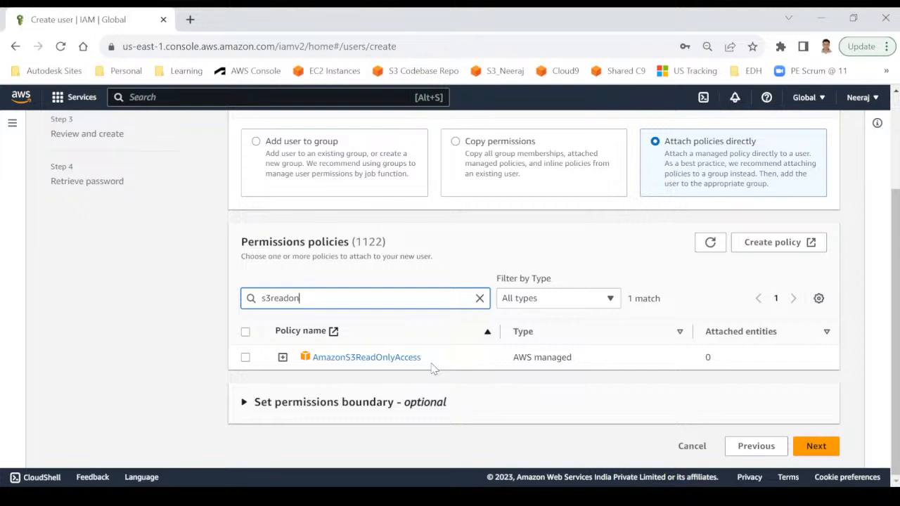
{"action": "left_click", "coordinate": [245, 357]}
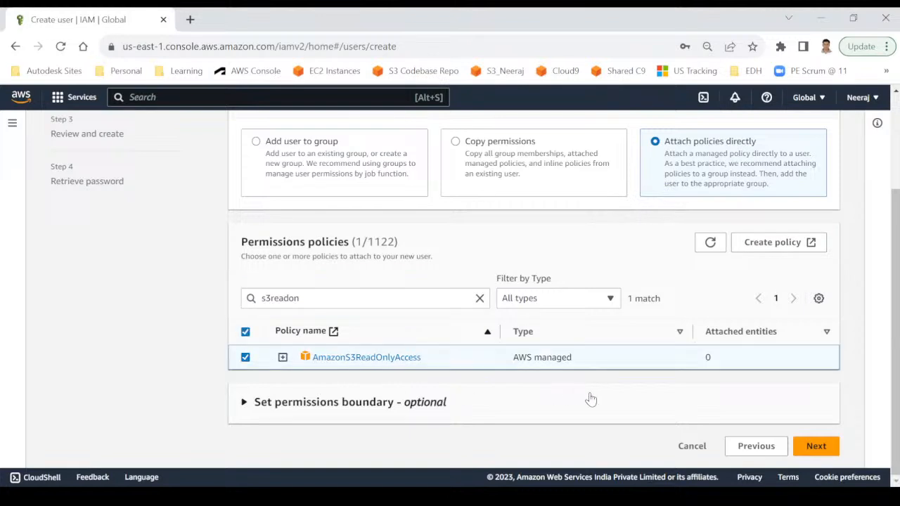
{"action": "left_click", "coordinate": [813, 446]}
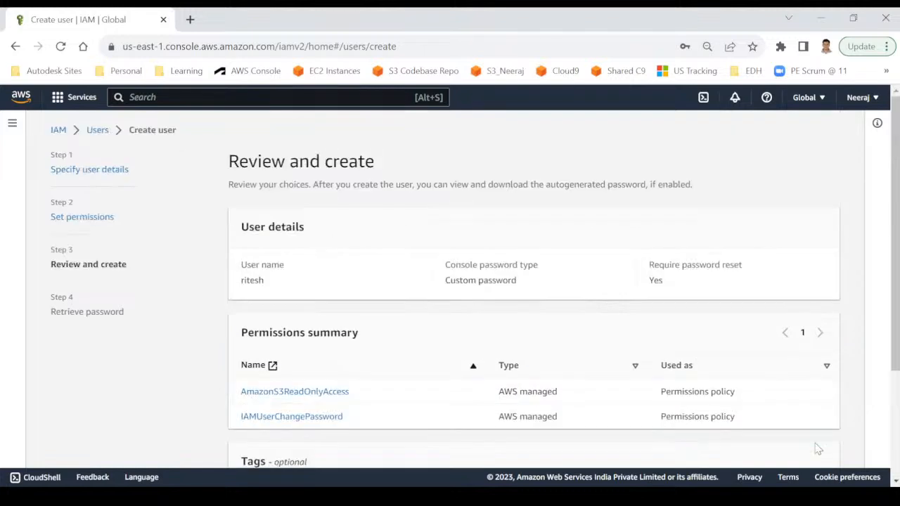
{"action": "scroll", "coordinate": [458, 344], "scroll_direction": "down", "scroll_amount": 1}
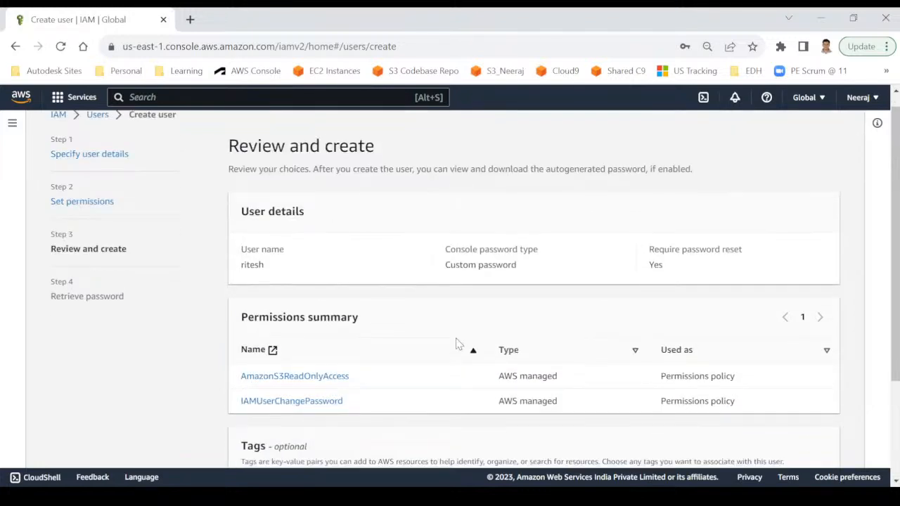
{"action": "double_click", "coordinate": [256, 231]}
{"action": "left_click_drag", "start_coordinate": [445, 231], "coordinate": [521, 239]}
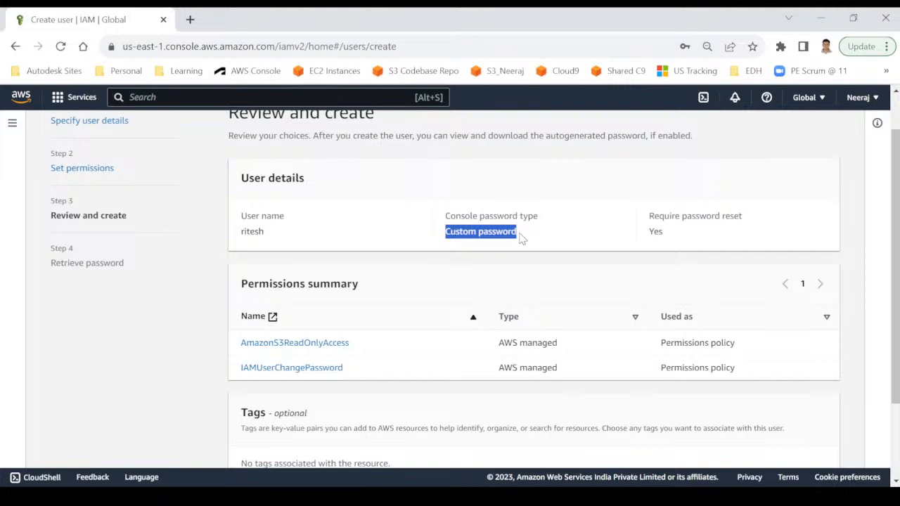
{"action": "left_click", "coordinate": [652, 232]}
{"action": "double_click", "coordinate": [652, 232]}
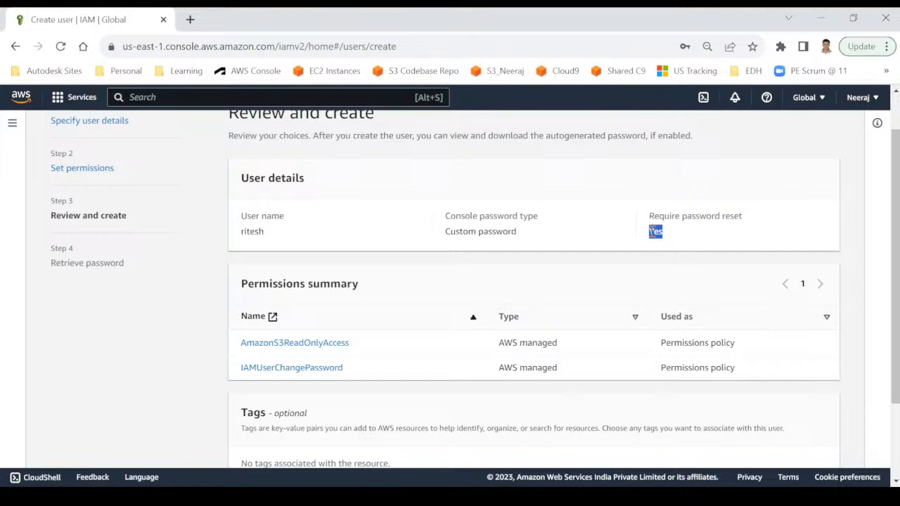
{"action": "scroll", "coordinate": [401, 321], "scroll_direction": "down", "scroll_amount": 2}
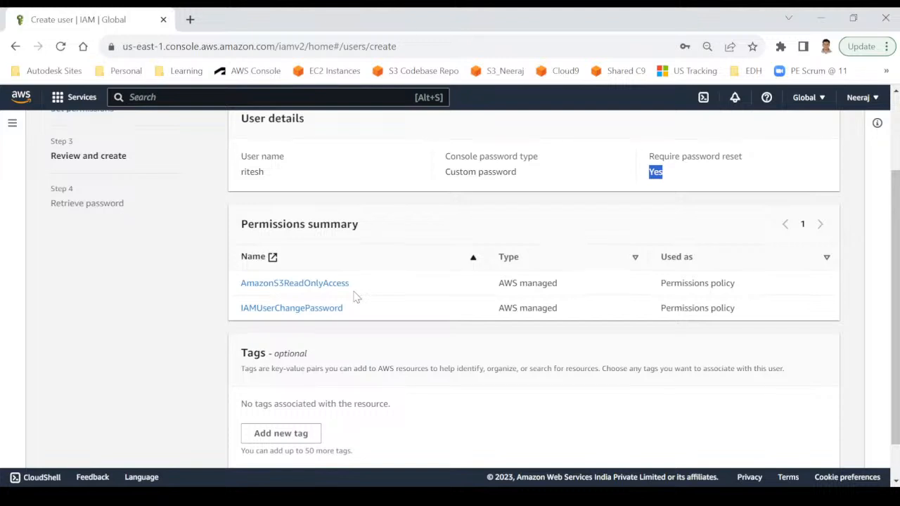
{"action": "scroll", "coordinate": [356, 297], "scroll_direction": "down", "scroll_amount": 1}
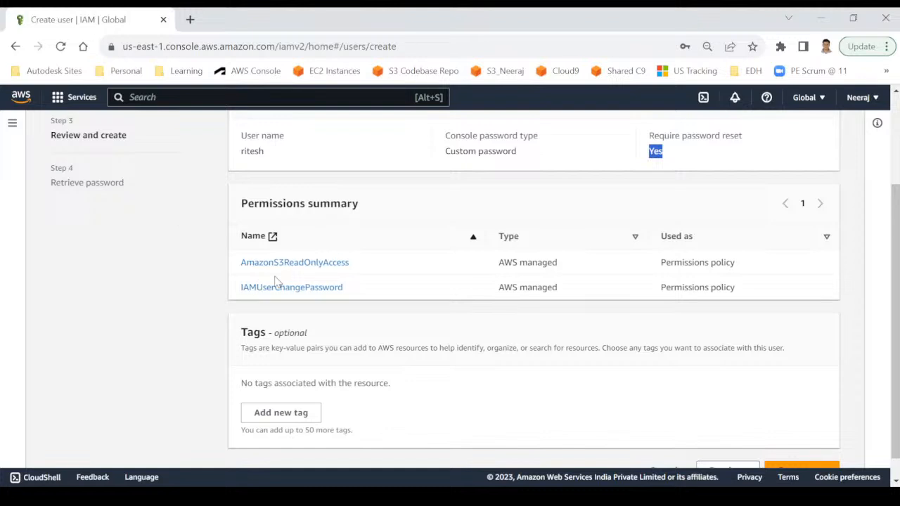
{"action": "scroll", "coordinate": [323, 382], "scroll_direction": "down", "scroll_amount": 1}
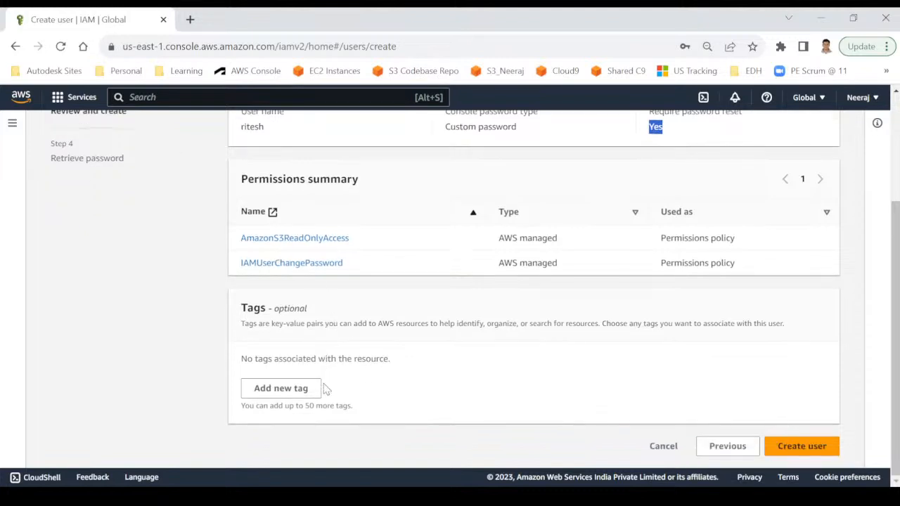
{"action": "left_click", "coordinate": [281, 309]}
{"action": "double_click", "coordinate": [282, 309]}
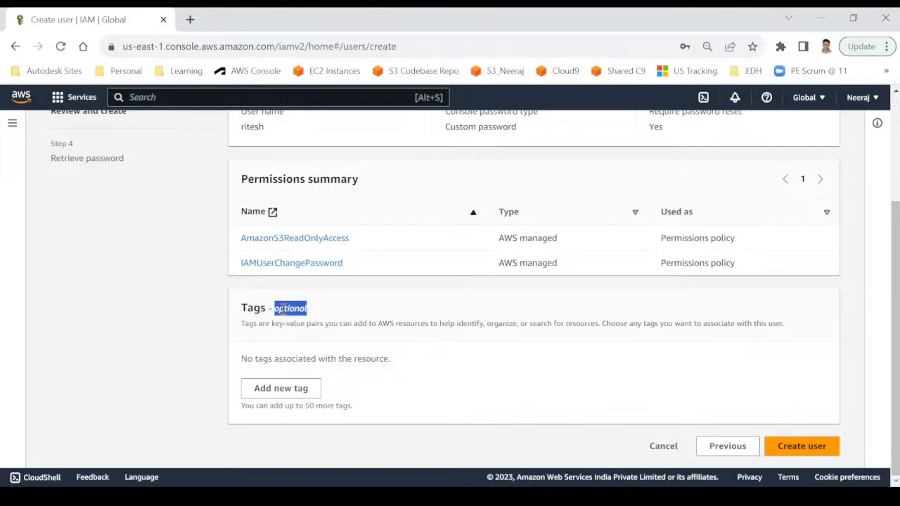
Create the IAM user, reveal its console sign-in password, then return to the Users list.
{"action": "left_click", "coordinate": [809, 449]}
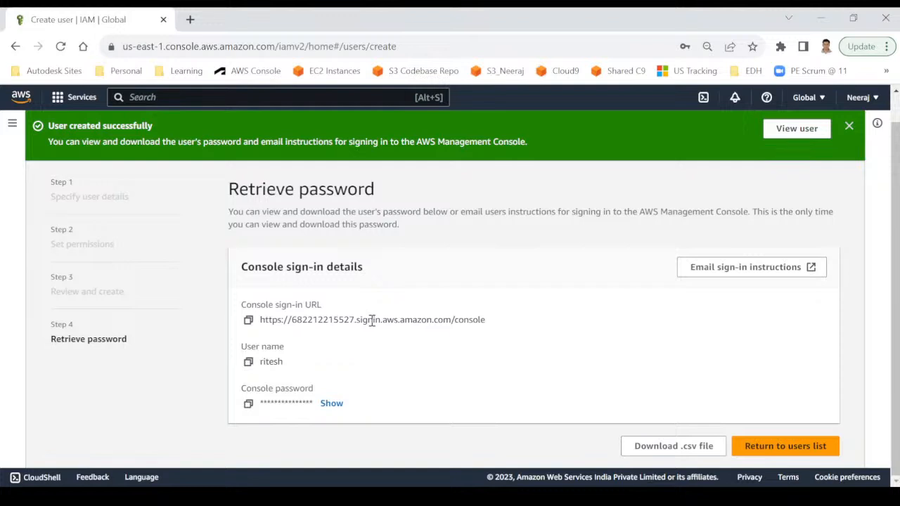
{"action": "double_click", "coordinate": [269, 362]}
{"action": "left_click", "coordinate": [332, 405]}
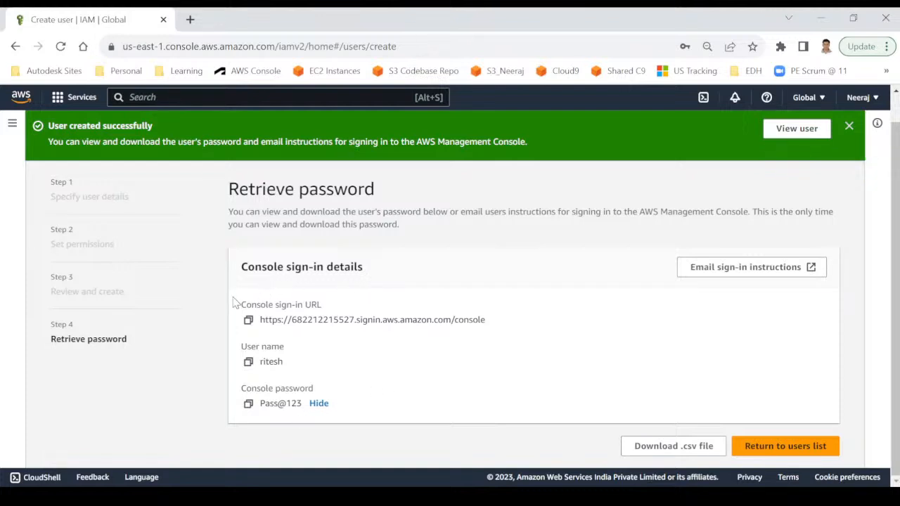
{"action": "left_click_drag", "start_coordinate": [237, 305], "coordinate": [340, 409]}
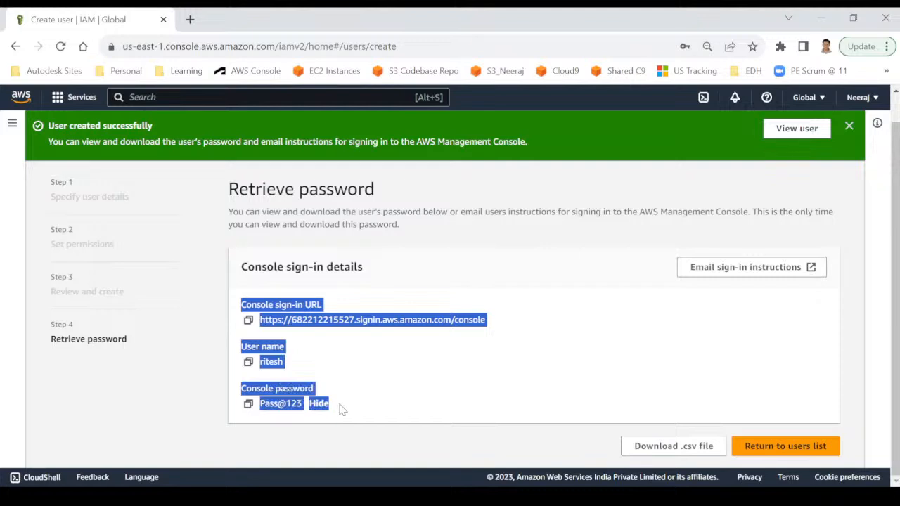
{"action": "left_click", "coordinate": [393, 375]}
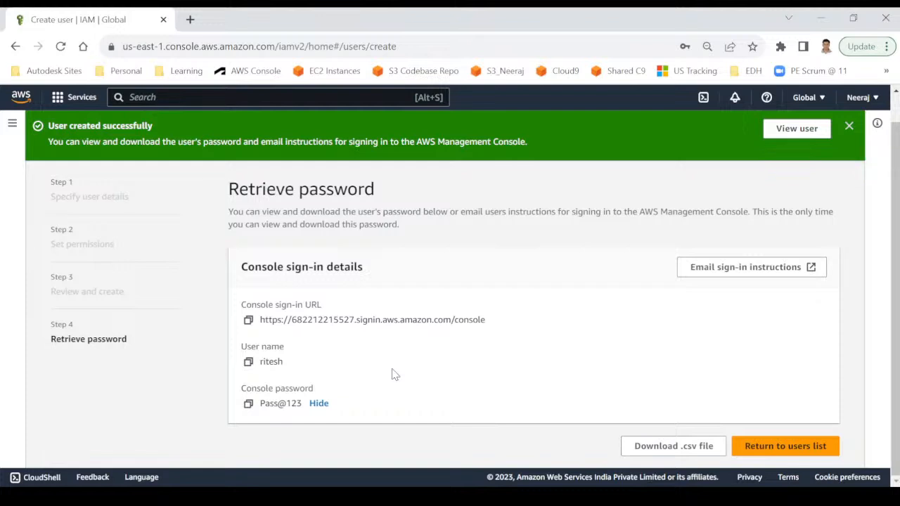
{"action": "left_click", "coordinate": [749, 445]}
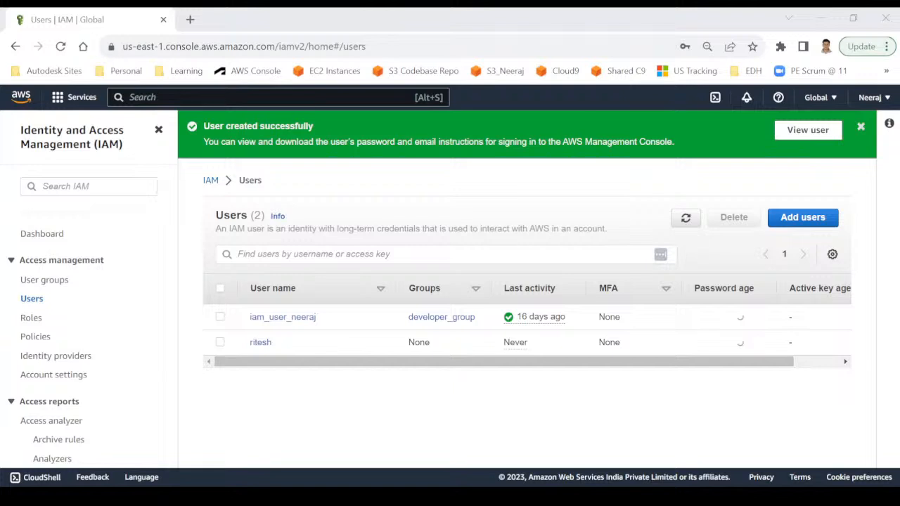
Return to the browser and open the IAM User groups page listing developer_group.
{"action": "key", "text": "alt+Tab"}
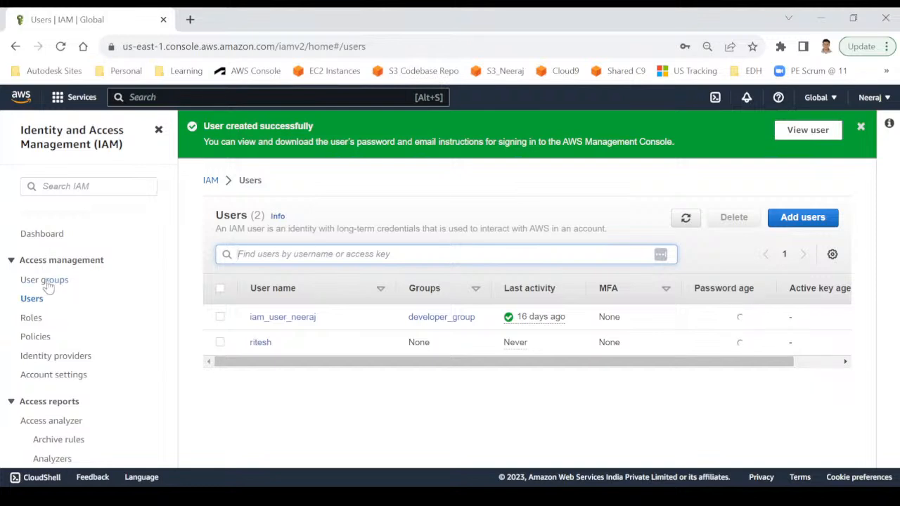
{"action": "left_click", "coordinate": [39, 283]}
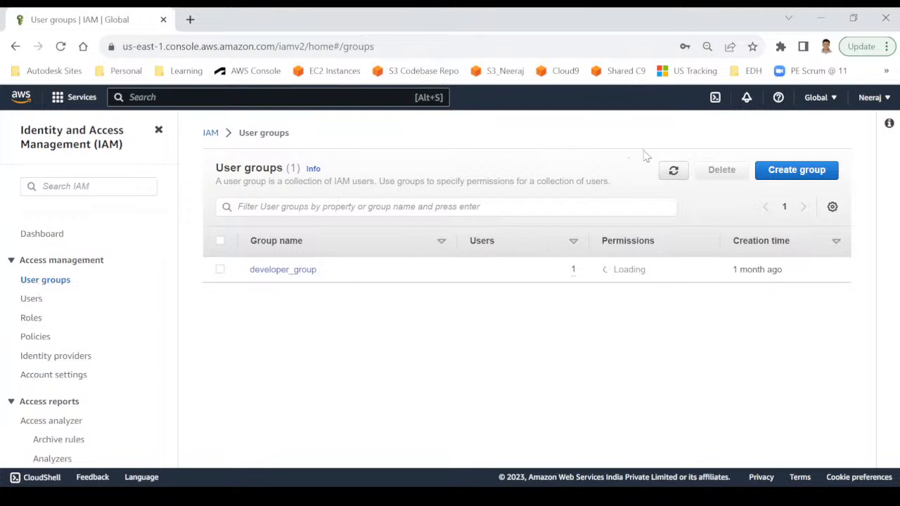
Start a user group named 'testers' with both existing IAM users selected as members.
{"action": "left_click", "coordinate": [783, 178]}
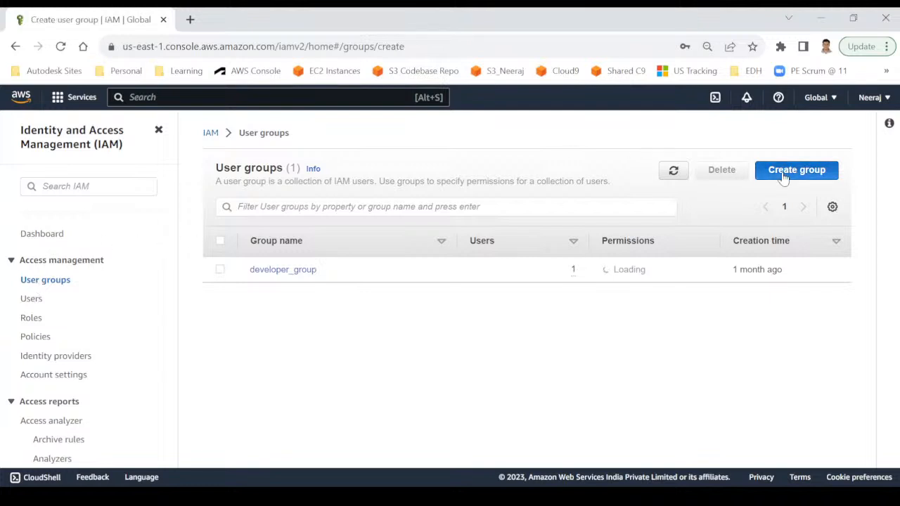
{"action": "left_click", "coordinate": [362, 265]}
{"action": "type", "text": "test"}
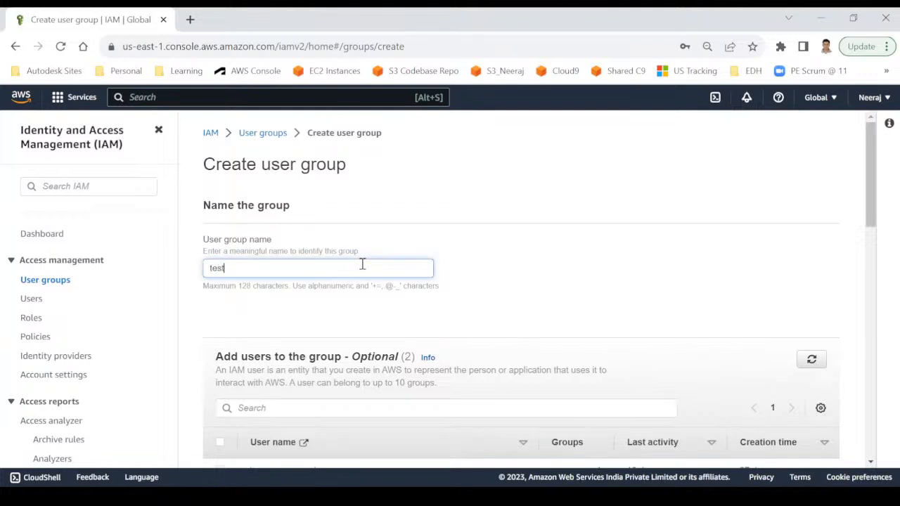
{"action": "type", "text": "ers"}
{"action": "scroll", "coordinate": [485, 296], "scroll_direction": "down", "scroll_amount": 1}
{"action": "scroll", "coordinate": [485, 295], "scroll_direction": "down", "scroll_amount": 2}
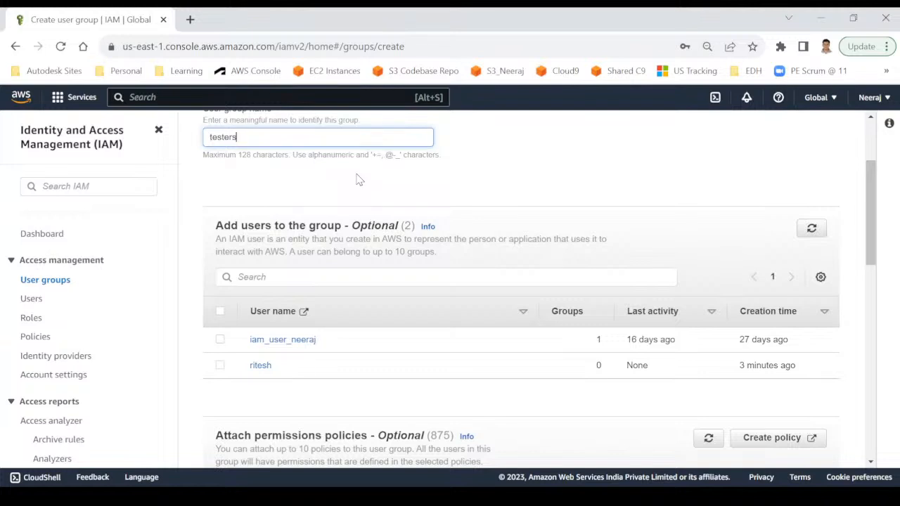
{"action": "left_click", "coordinate": [220, 340]}
{"action": "left_click", "coordinate": [220, 366]}
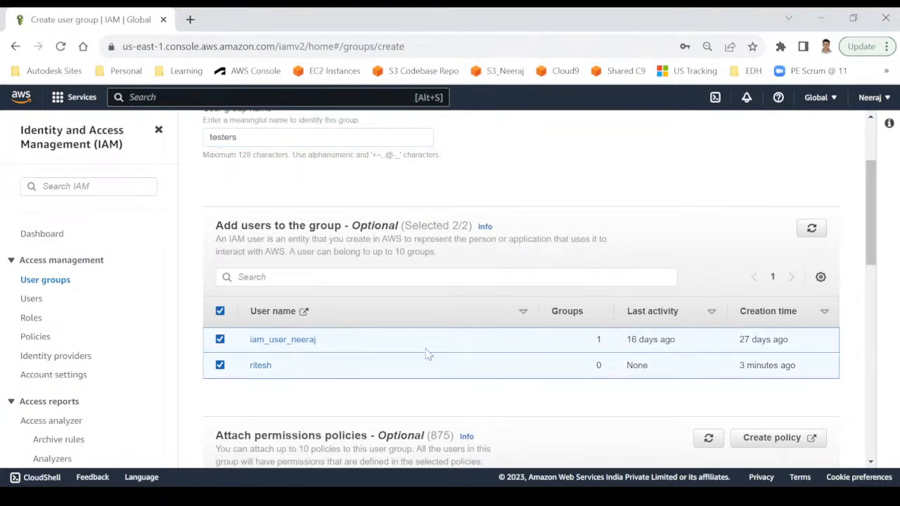
{"action": "scroll", "coordinate": [399, 302], "scroll_direction": "up", "scroll_amount": 1}
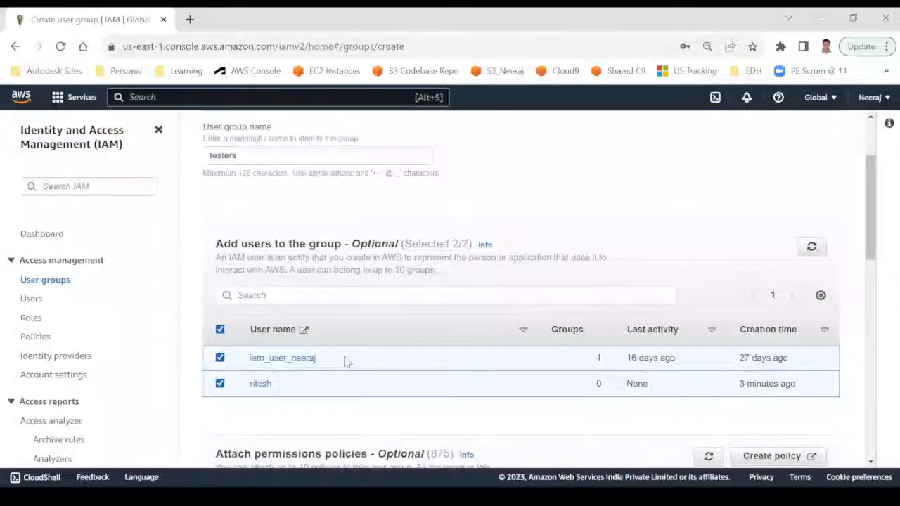
{"action": "scroll", "coordinate": [420, 394], "scroll_direction": "down", "scroll_amount": 3}
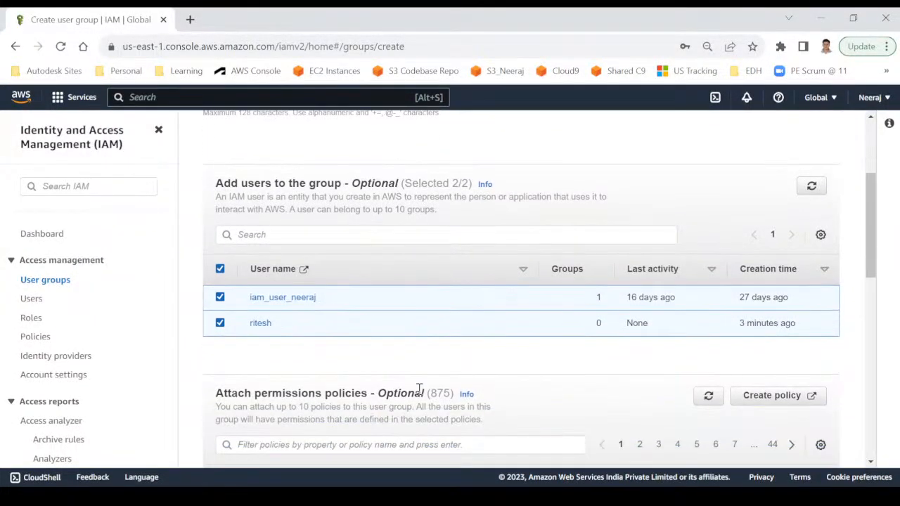
{"action": "scroll", "coordinate": [420, 394], "scroll_direction": "down", "scroll_amount": 2}
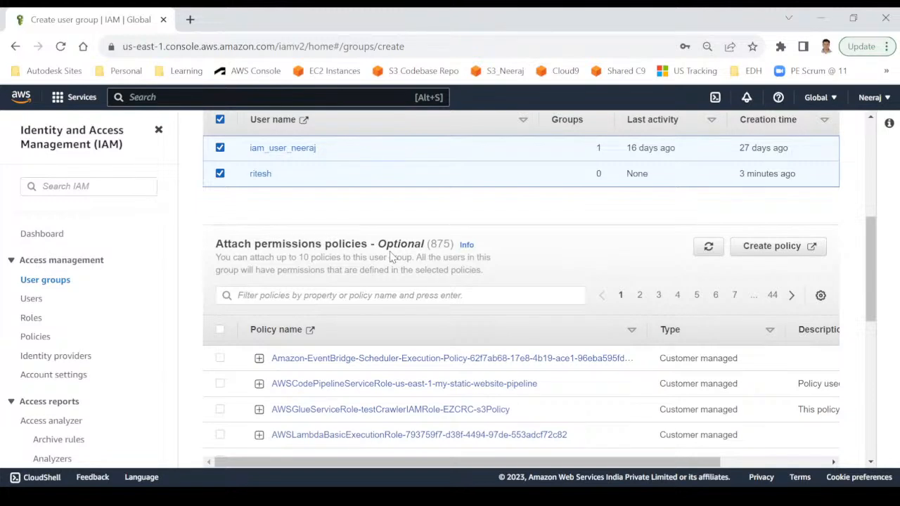
Filter the permissions policies to those matching 'lambda'.
{"action": "left_click", "coordinate": [360, 298]}
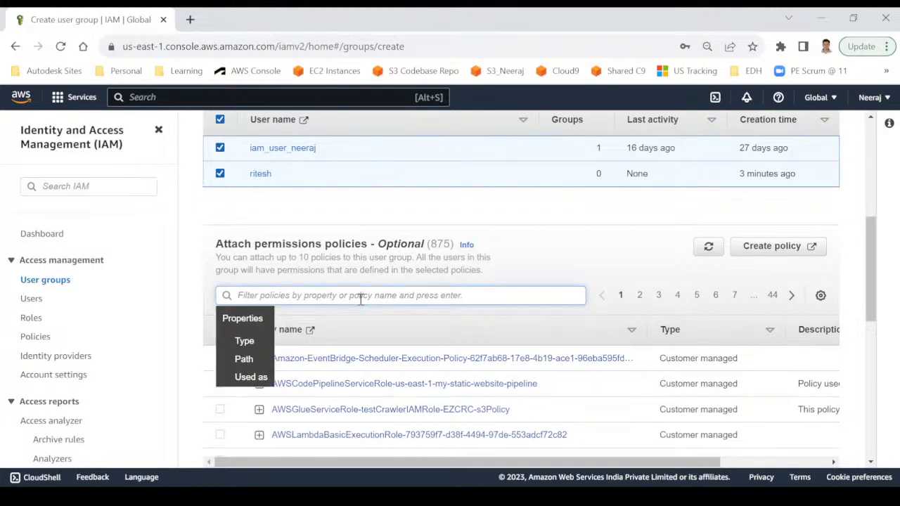
{"action": "type", "text": "la"}
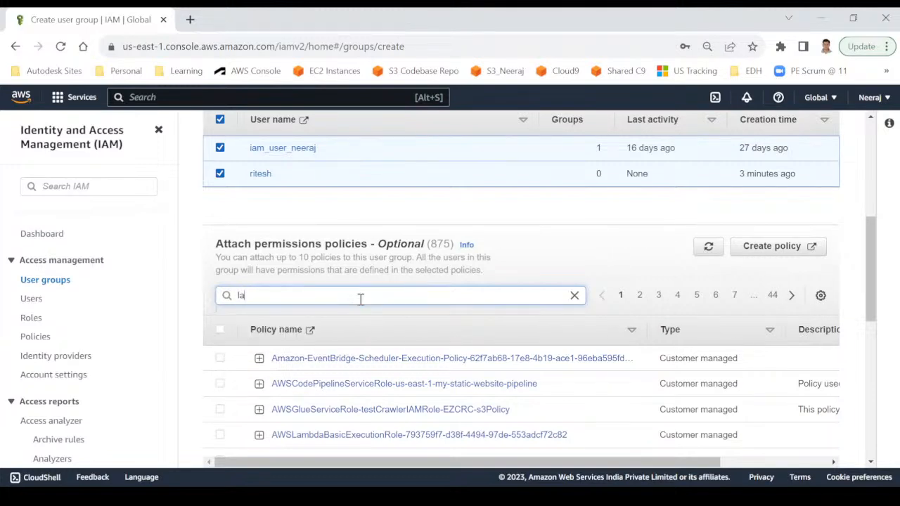
{"action": "type", "text": "mbda"}
{"action": "key", "text": "Return"}
{"action": "scroll", "coordinate": [394, 374], "scroll_direction": "down", "scroll_amount": 2}
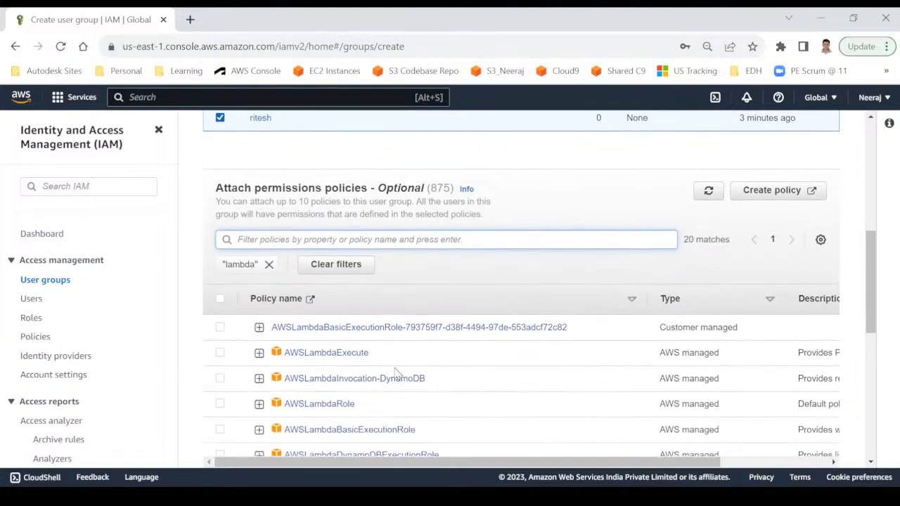
{"action": "scroll", "coordinate": [395, 373], "scroll_direction": "down", "scroll_amount": 4}
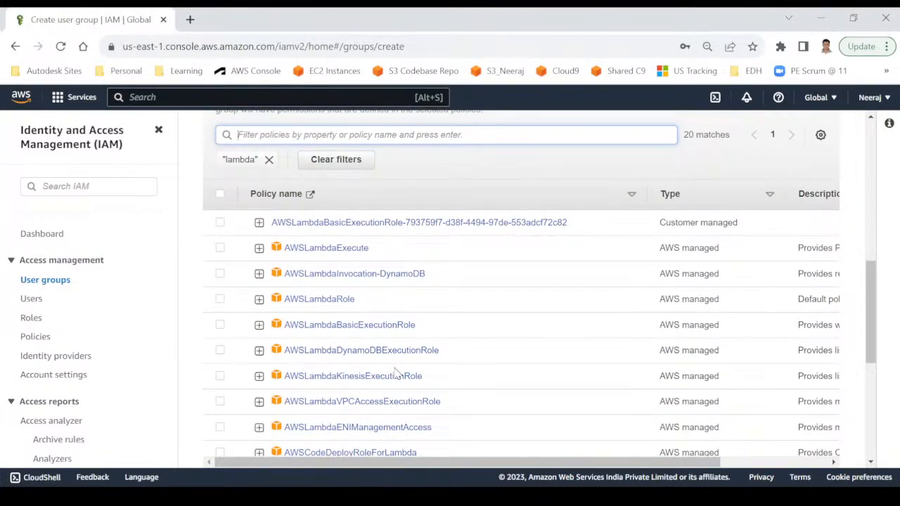
{"action": "scroll", "coordinate": [396, 375], "scroll_direction": "up", "scroll_amount": 3}
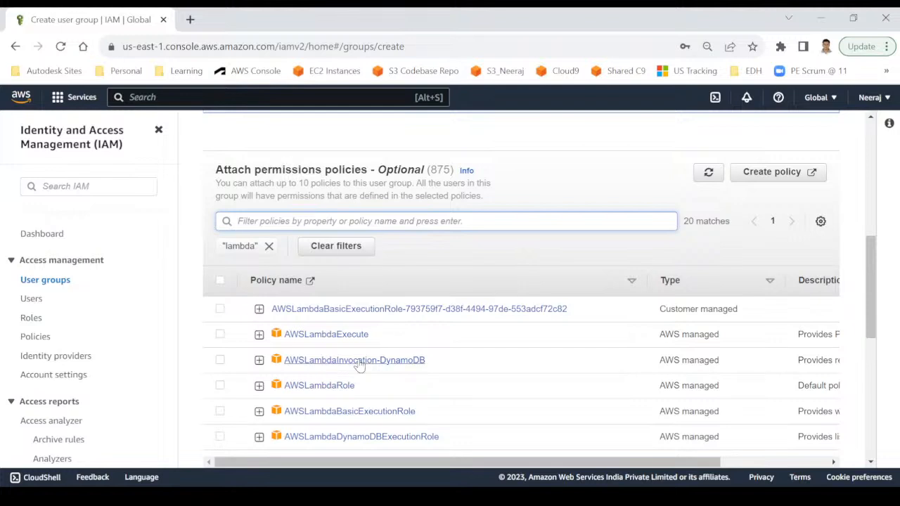
{"action": "scroll", "coordinate": [360, 364], "scroll_direction": "down", "scroll_amount": 3}
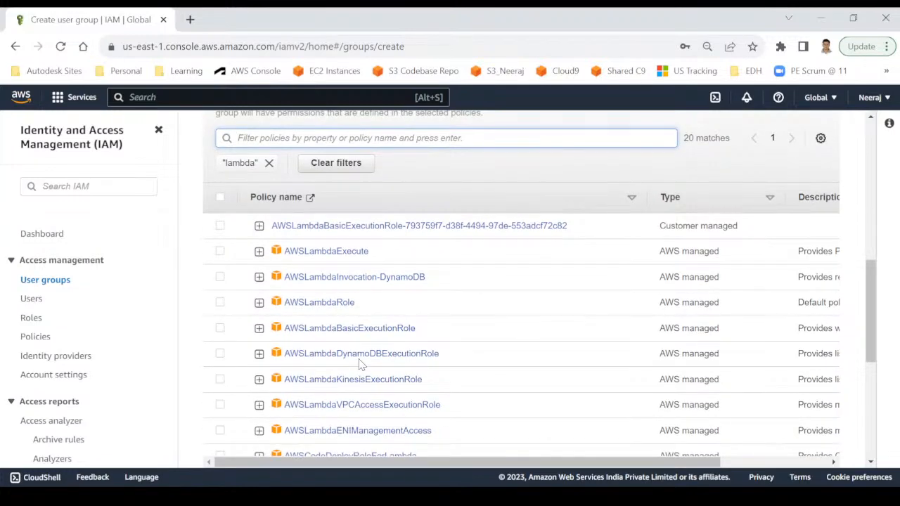
Attach AWSLambdaBasicExecutionRole and create the testers group.
{"action": "left_click", "coordinate": [220, 329]}
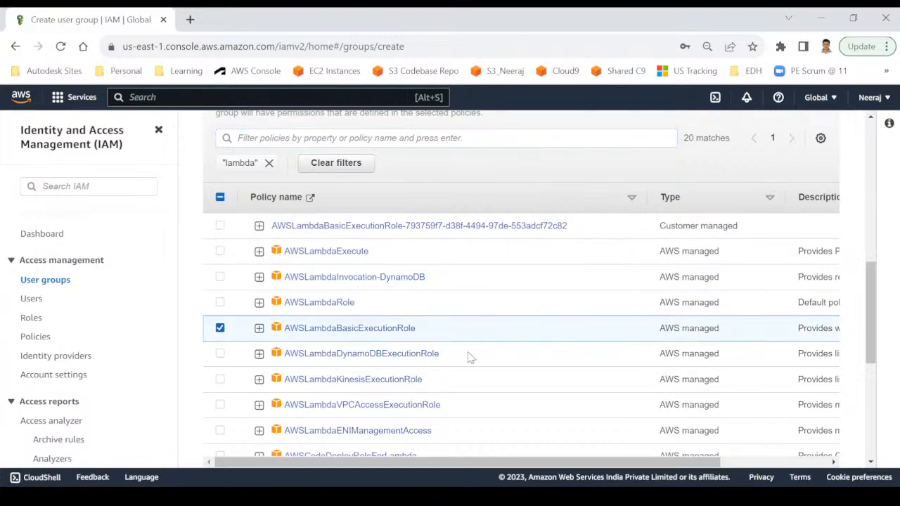
{"action": "scroll", "coordinate": [467, 357], "scroll_direction": "down", "scroll_amount": 5}
{"action": "scroll", "coordinate": [469, 357], "scroll_direction": "down", "scroll_amount": 3}
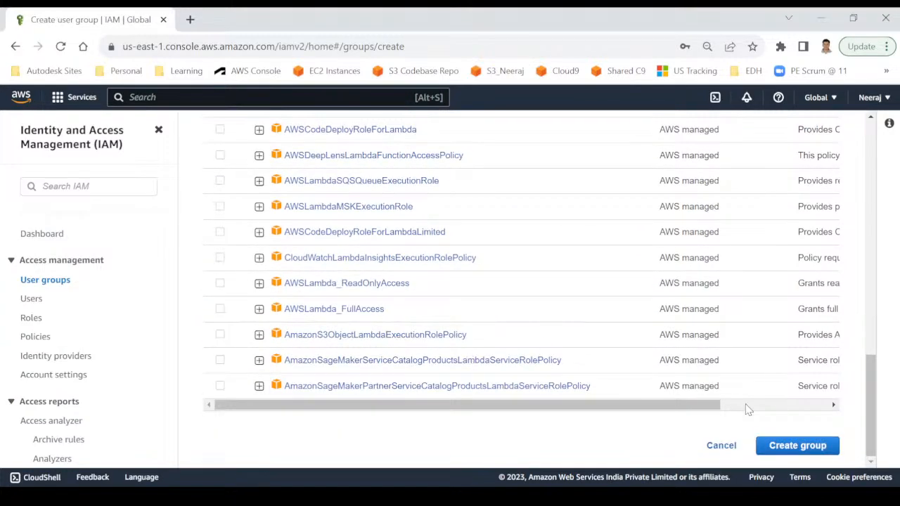
{"action": "left_click", "coordinate": [777, 451]}
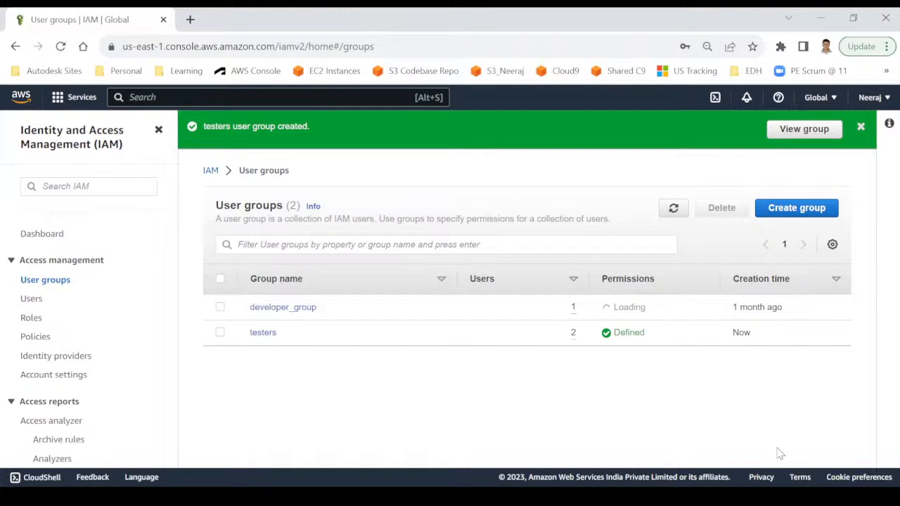
Refresh the groups list and view testers' Permissions, showing AWSLambdaBasicExecutionRole attached.
{"action": "left_click", "coordinate": [674, 208]}
{"action": "left_click", "coordinate": [260, 334]}
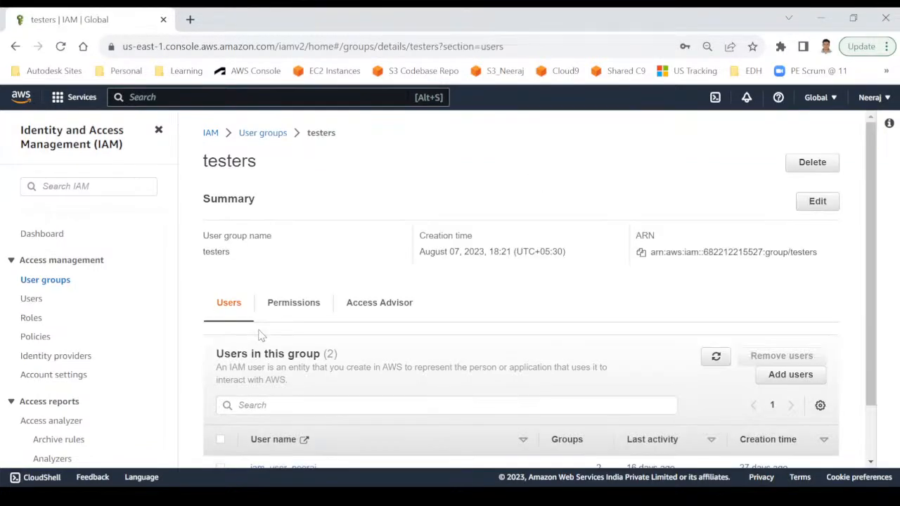
{"action": "scroll", "coordinate": [355, 332], "scroll_direction": "down", "scroll_amount": 2}
{"action": "scroll", "coordinate": [357, 333], "scroll_direction": "down", "scroll_amount": 1}
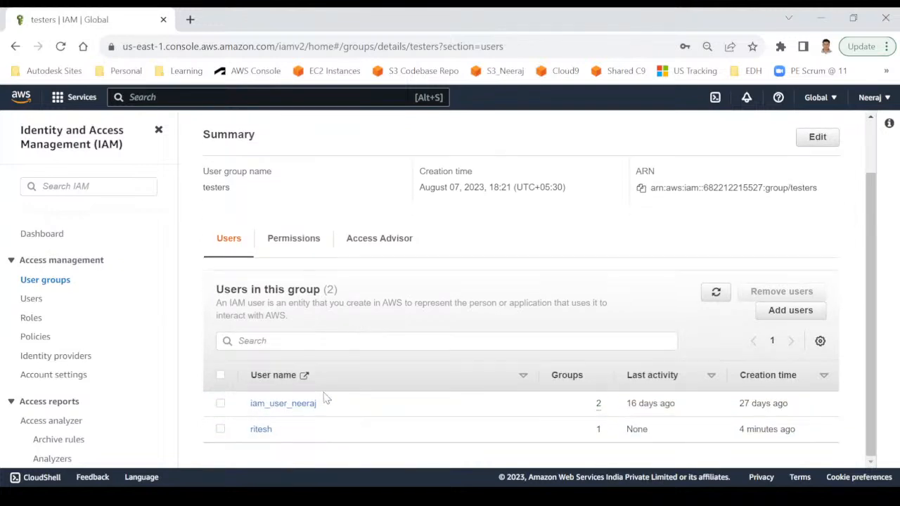
{"action": "left_click", "coordinate": [295, 243]}
{"action": "scroll", "coordinate": [415, 362], "scroll_direction": "down", "scroll_amount": 1}
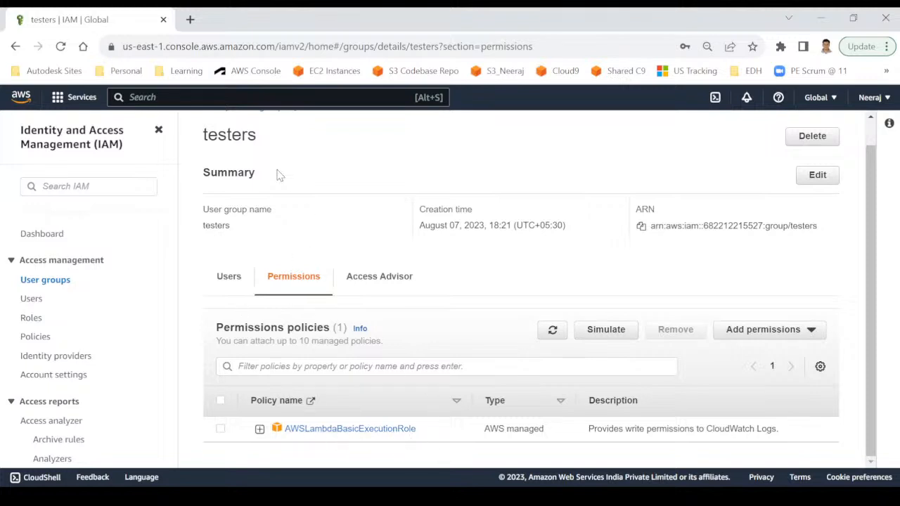
{"action": "double_click", "coordinate": [229, 136]}
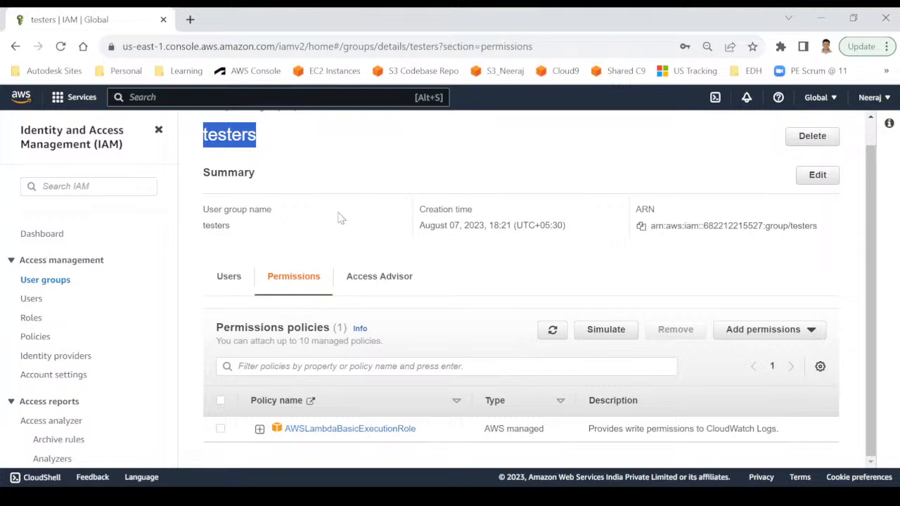
Go to the IAM Roles page listing 18 roles.
{"action": "left_click", "coordinate": [31, 319]}
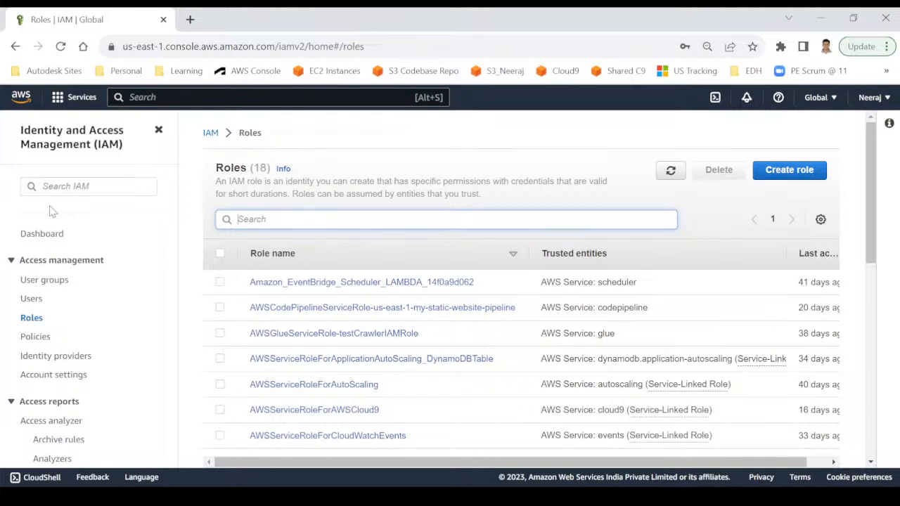
Start the Create role wizard with AWS service as trusted entity, showing the EC2 and Lambda use cases.
{"action": "left_click", "coordinate": [788, 172]}
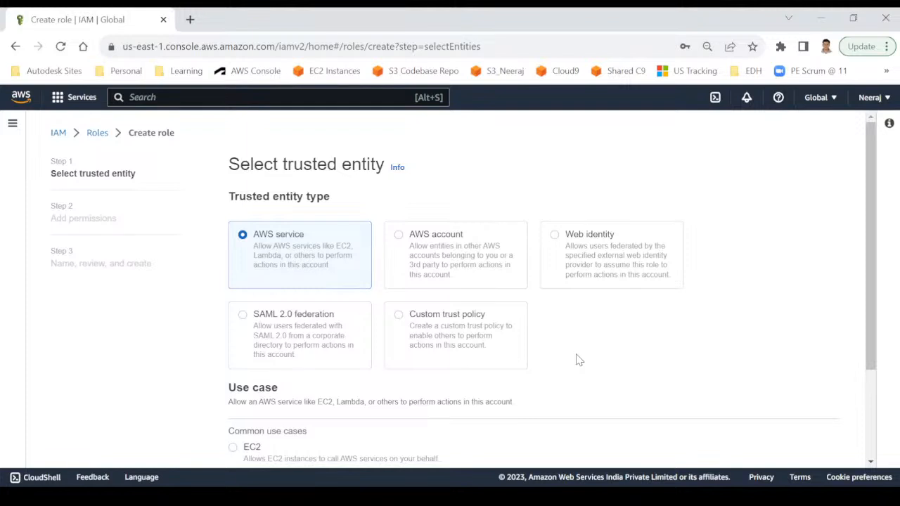
{"action": "scroll", "coordinate": [556, 333], "scroll_direction": "down", "scroll_amount": 3}
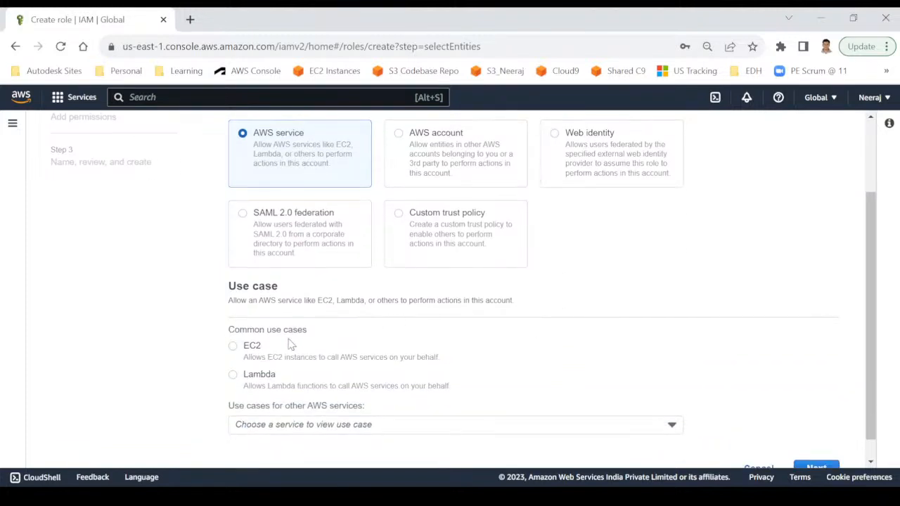
{"action": "scroll", "coordinate": [291, 347], "scroll_direction": "down", "scroll_amount": 1}
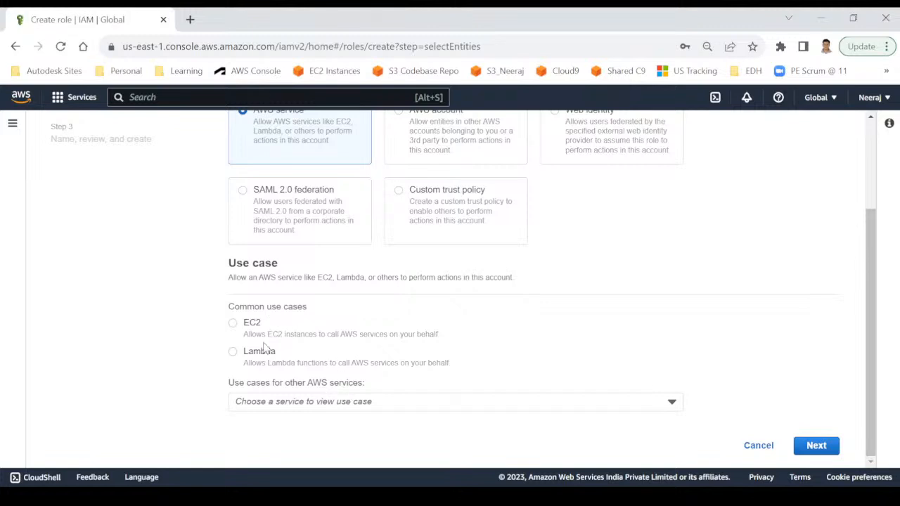
{"action": "left_click_drag", "start_coordinate": [223, 311], "coordinate": [301, 355]}
Choose EC2 as the role's use case and continue to the Add permissions step.
{"action": "left_click", "coordinate": [573, 335]}
{"action": "left_click", "coordinate": [639, 405]}
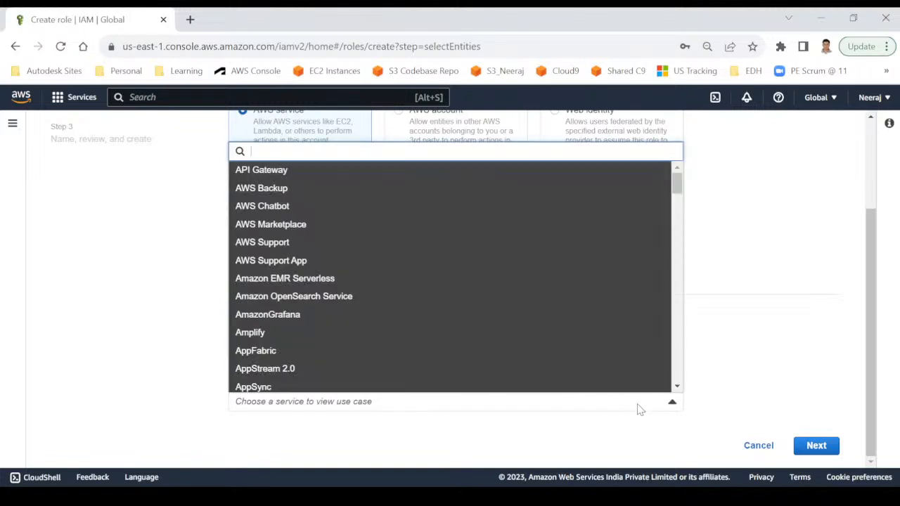
{"action": "scroll", "coordinate": [530, 359], "scroll_direction": "down", "scroll_amount": 5}
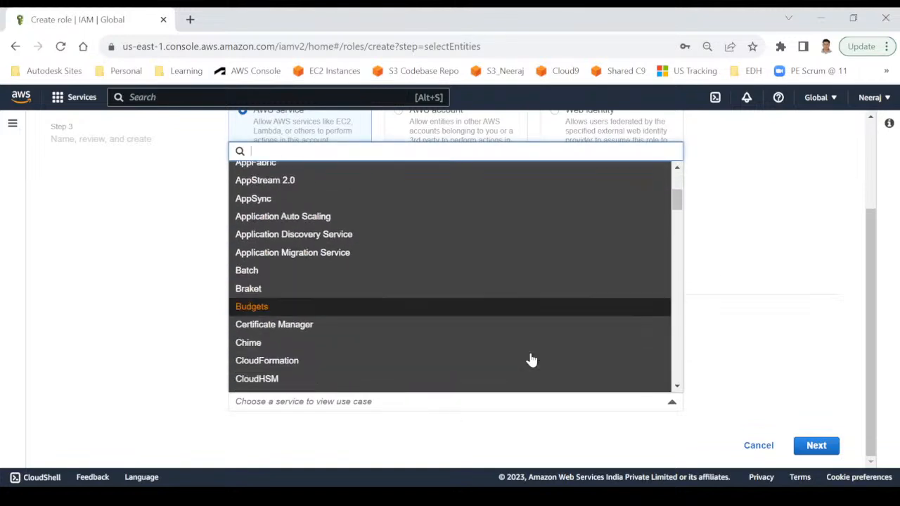
{"action": "key", "text": "Down"}
{"action": "key", "text": "Down"}
{"action": "key", "text": "Down"}
{"action": "key", "text": "Down"}
{"action": "key", "text": "Down"}
{"action": "key", "text": "Down"}
{"action": "key", "text": "Down"}
{"action": "key", "text": "Down"}
{"action": "key", "text": "Down"}
{"action": "key", "text": "Down"}
{"action": "key", "text": "Down"}
{"action": "key", "text": "Down"}
{"action": "key", "text": "Down"}
{"action": "key", "text": "Down"}
{"action": "key", "text": "Down"}
{"action": "key", "text": "Down"}
{"action": "key", "text": "Down"}
{"action": "key", "text": "Down"}
{"action": "key", "text": "Down"}
{"action": "key", "text": "Down"}
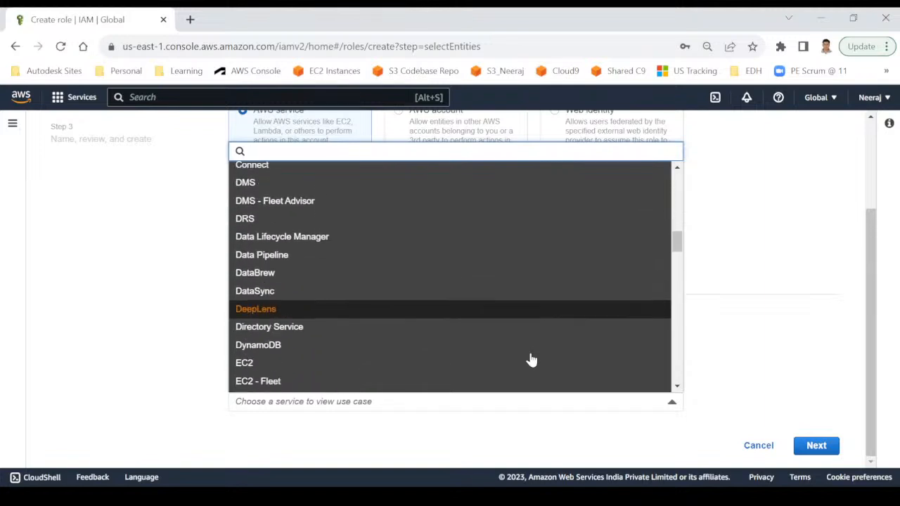
{"action": "key", "text": "Down"}
{"action": "key", "text": "Down"}
{"action": "key", "text": "Down"}
{"action": "key", "text": "Down"}
{"action": "key", "text": "Down"}
{"action": "key", "text": "Down"}
{"action": "key", "text": "Down"}
{"action": "key", "text": "Down"}
{"action": "key", "text": "Down"}
{"action": "key", "text": "Down"}
{"action": "key", "text": "Down"}
{"action": "key", "text": "Down"}
{"action": "key", "text": "Down"}
{"action": "key", "text": "Down"}
{"action": "key", "text": "Down"}
{"action": "key", "text": "Down"}
{"action": "key", "text": "Down"}
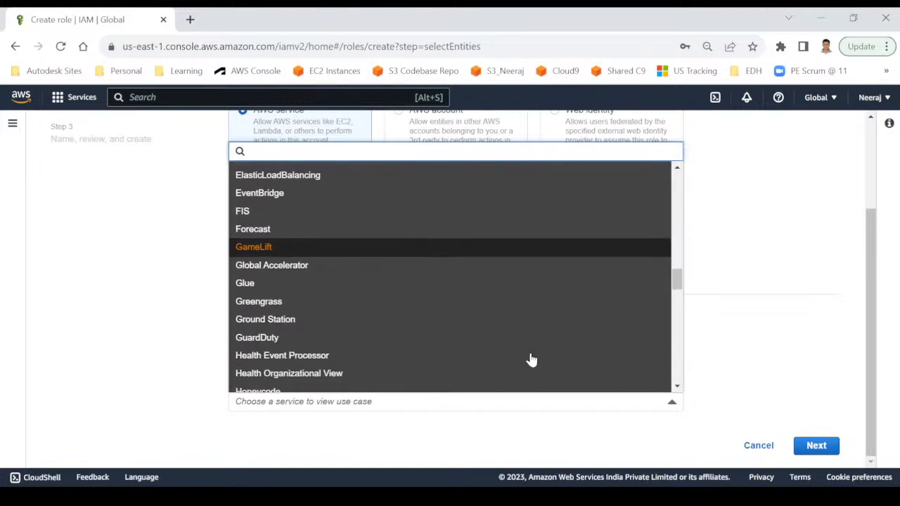
{"action": "left_click", "coordinate": [754, 302]}
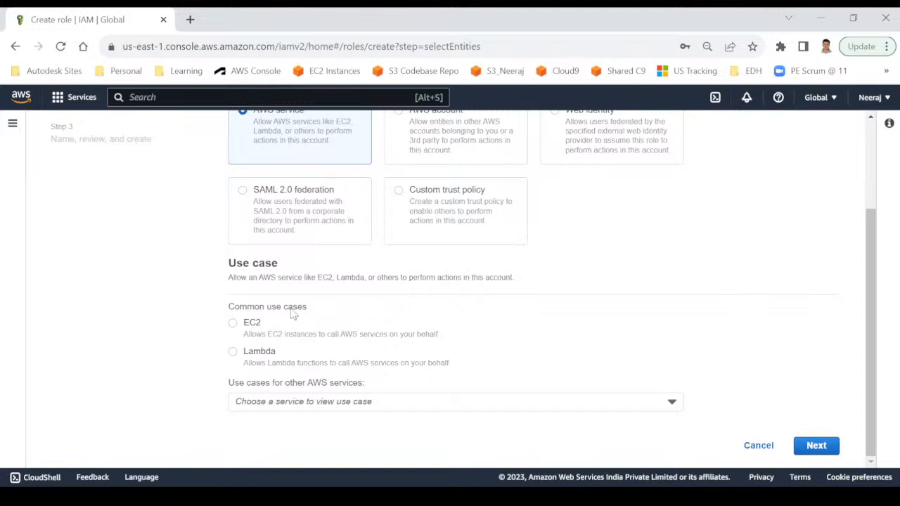
{"action": "left_click", "coordinate": [233, 324]}
{"action": "left_click", "coordinate": [814, 451]}
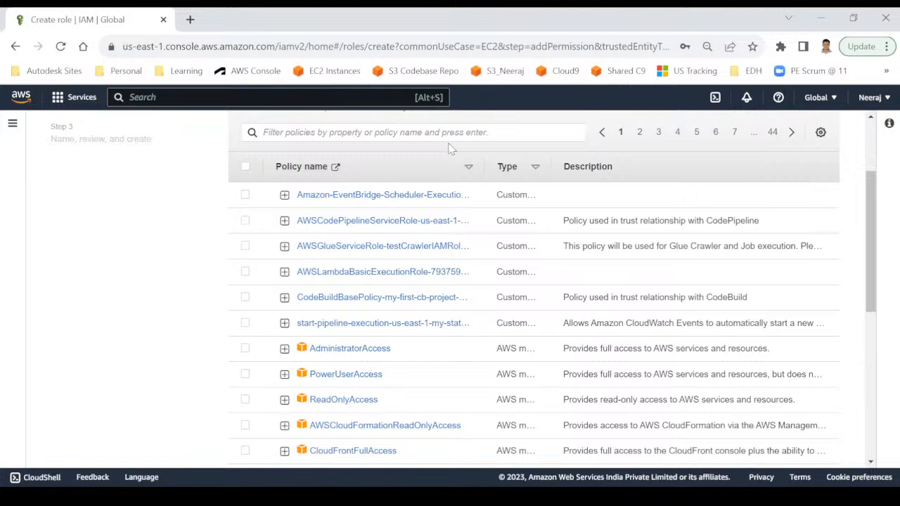
Filter policies by 's3', select AmazonS3FullAccess, and continue to the name and review step.
{"action": "left_click", "coordinate": [397, 131]}
{"action": "type", "text": "s3"}
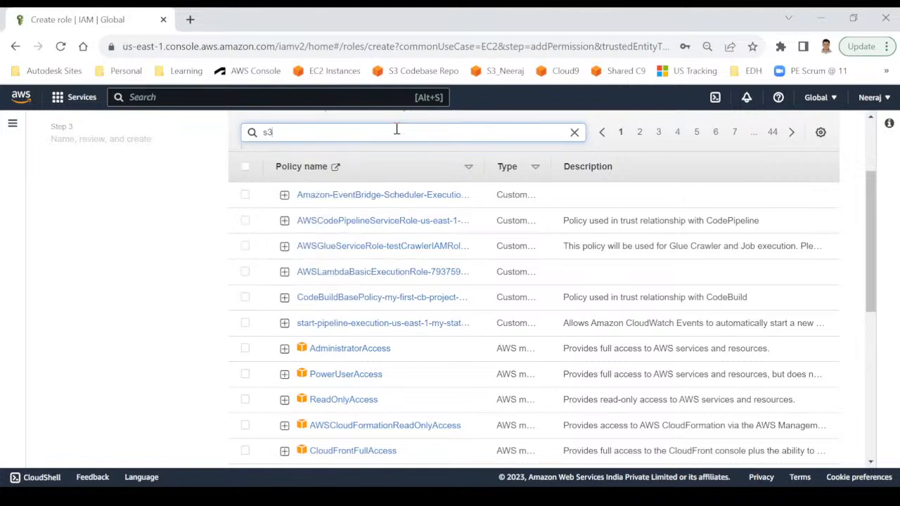
{"action": "key", "text": "Return"}
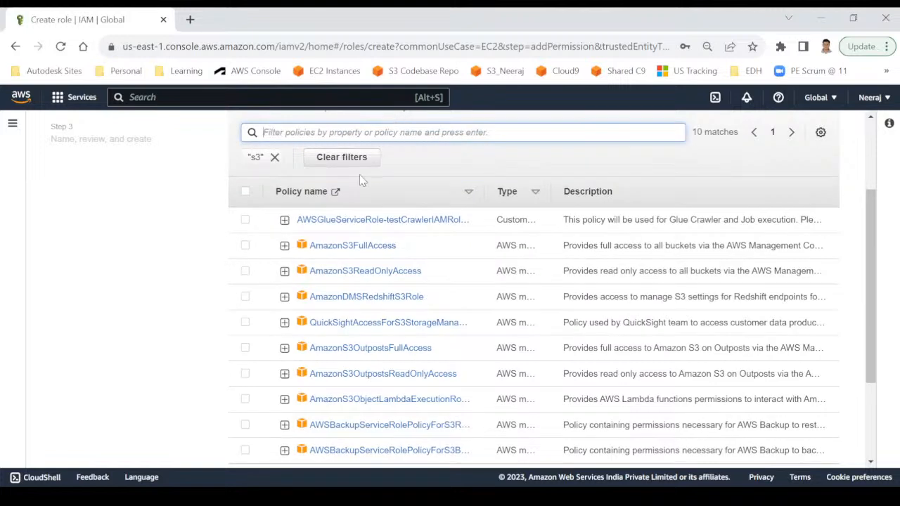
{"action": "left_click", "coordinate": [245, 246]}
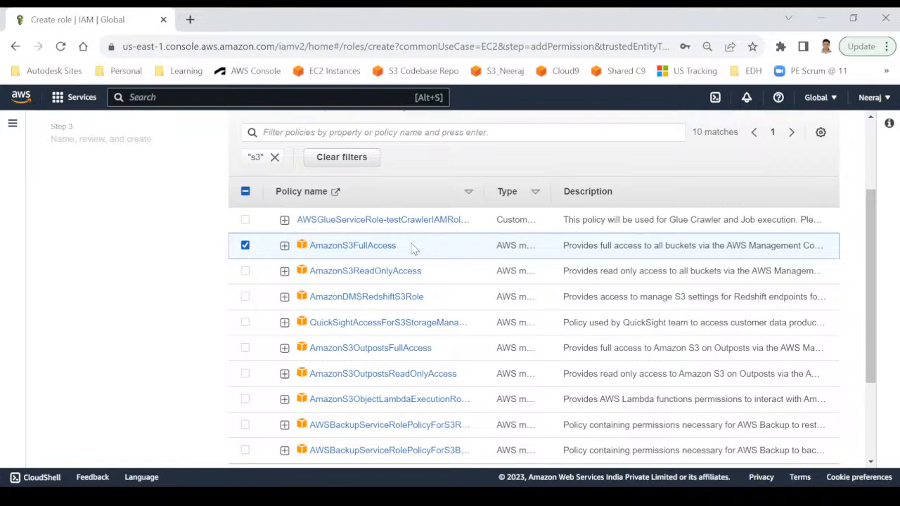
{"action": "scroll", "coordinate": [459, 296], "scroll_direction": "down", "scroll_amount": 3}
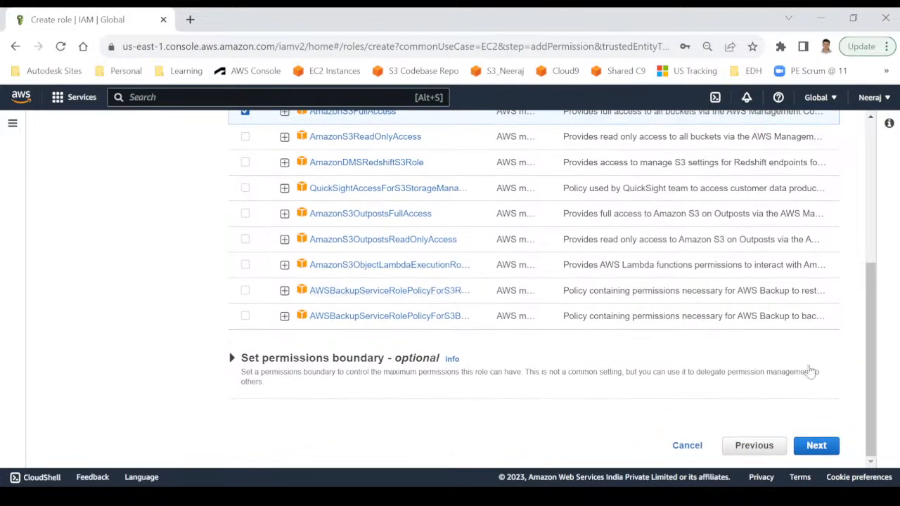
{"action": "left_click", "coordinate": [826, 454]}
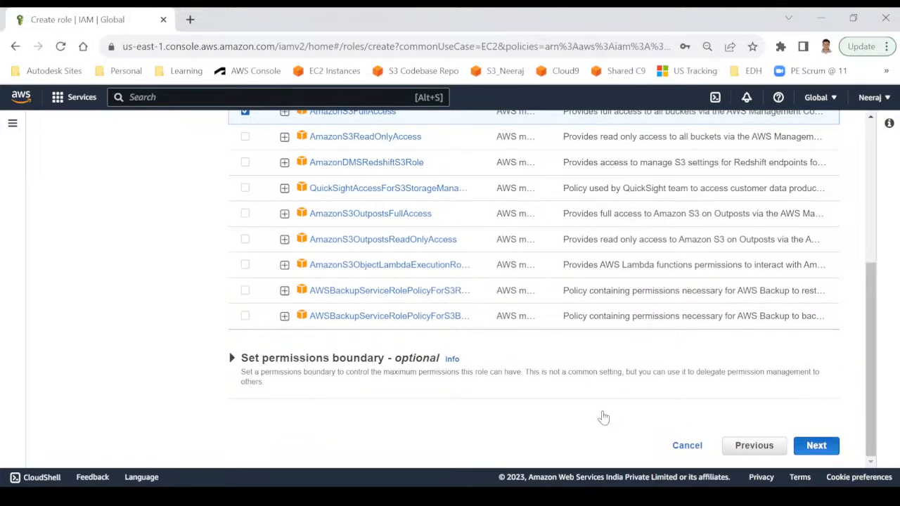
Enter role name my-ec2-iam-role and replace the description with 'iAM Role for my EC2 server.'.
{"action": "left_click", "coordinate": [340, 231]}
{"action": "type", "text": "my-ec2"}
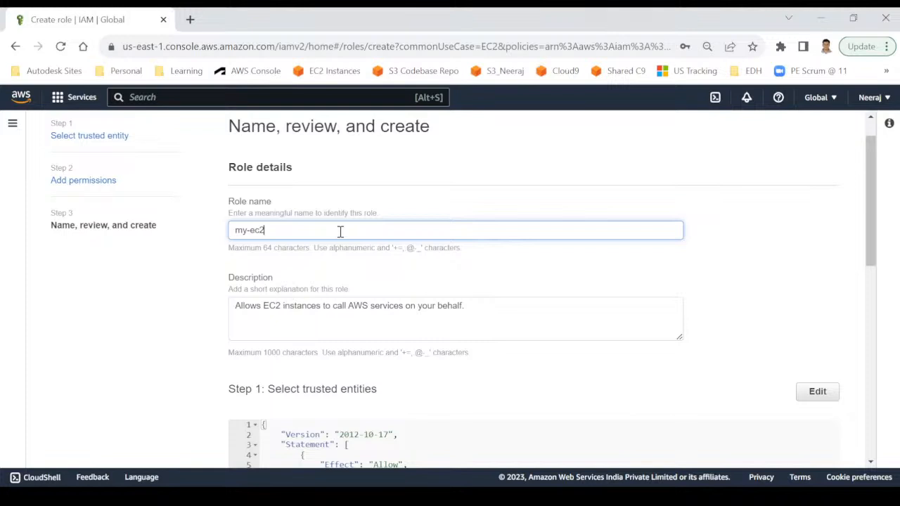
{"action": "type", "text": "-iam-role"}
{"action": "left_click_drag", "start_coordinate": [470, 307], "coordinate": [217, 311]}
{"action": "type", "text": "Role "}
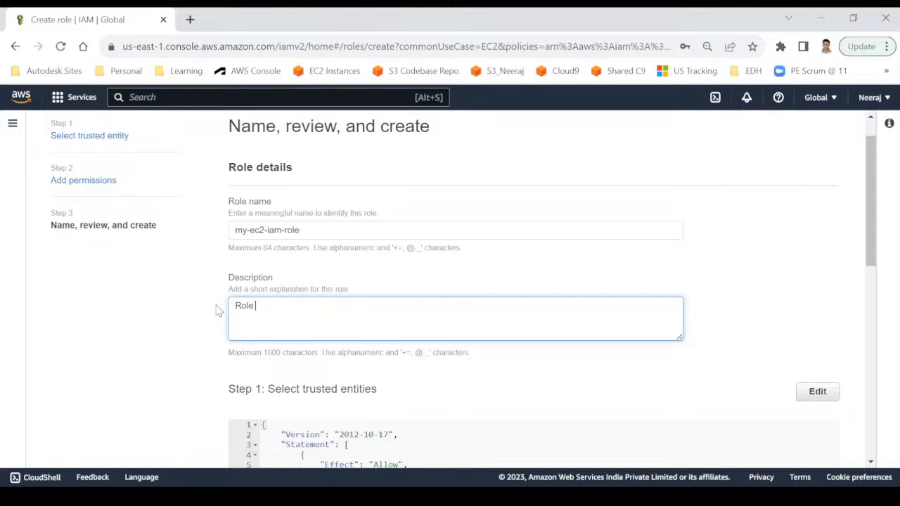
{"action": "type", "text": "for my EC2 server."}
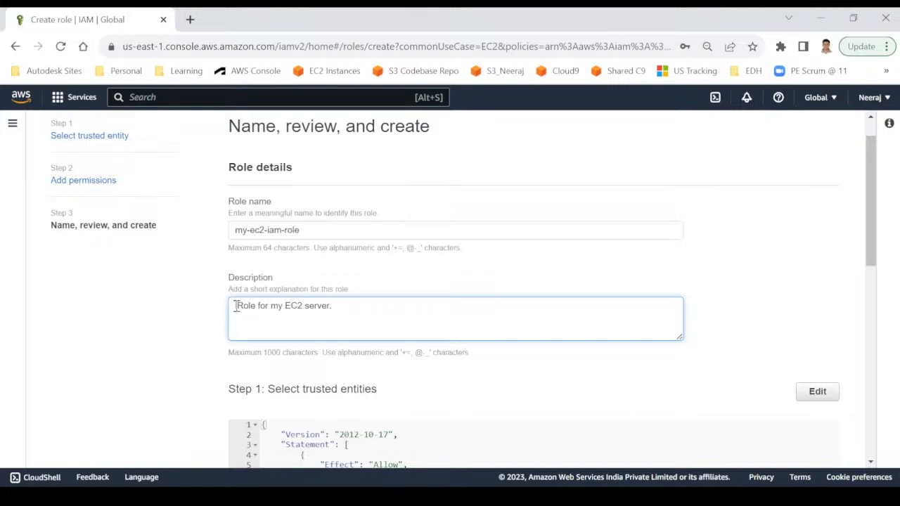
{"action": "left_click", "coordinate": [236, 305]}
{"action": "type", "text": "iAM"}
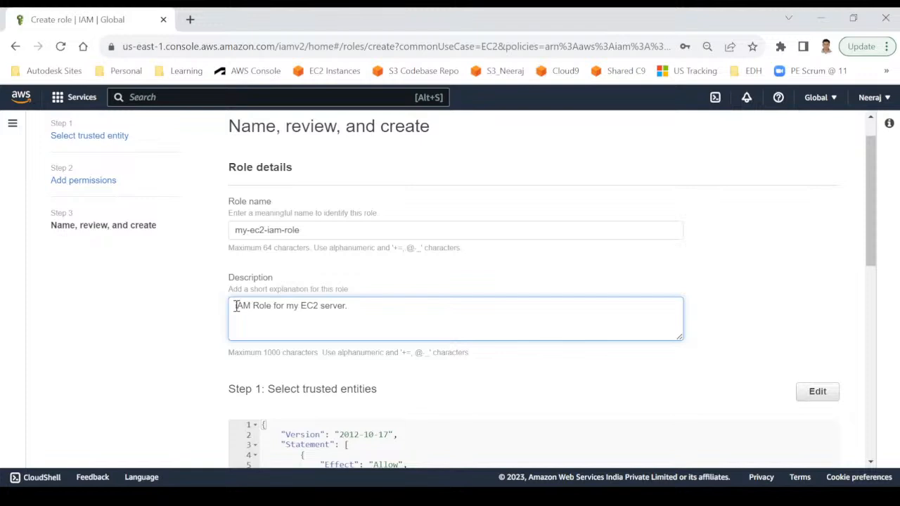
{"action": "scroll", "coordinate": [349, 330], "scroll_direction": "down", "scroll_amount": 1}
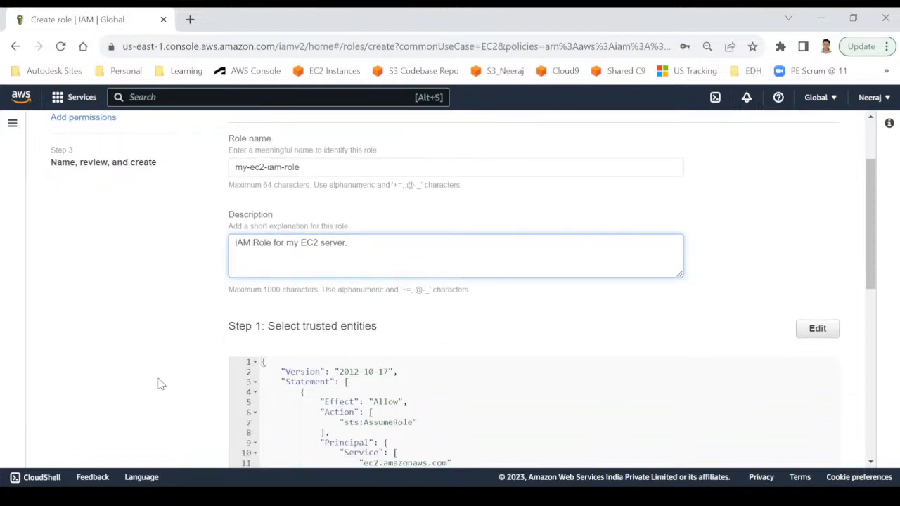
{"action": "triple_click", "coordinate": [317, 159]}
{"action": "scroll", "coordinate": [206, 316], "scroll_direction": "down", "scroll_amount": 1}
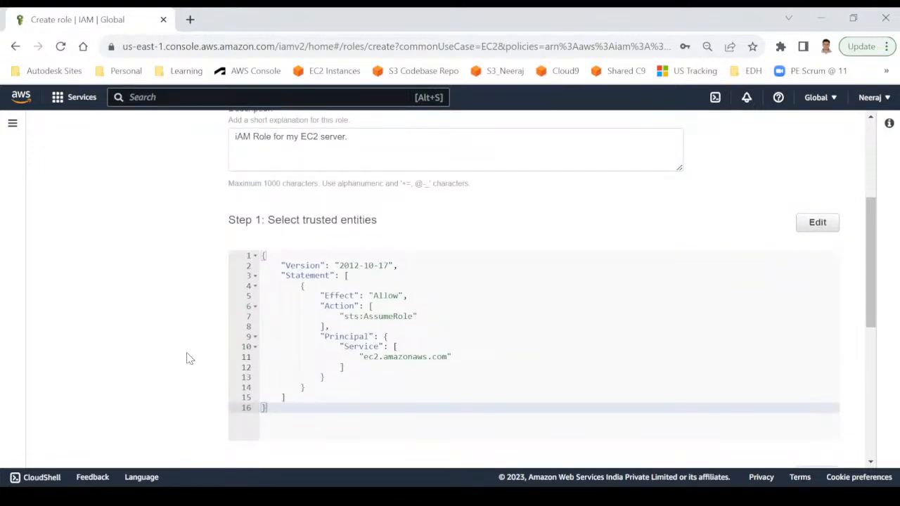
{"action": "scroll", "coordinate": [189, 359], "scroll_direction": "down", "scroll_amount": 1}
{"action": "scroll", "coordinate": [188, 359], "scroll_direction": "down", "scroll_amount": 2}
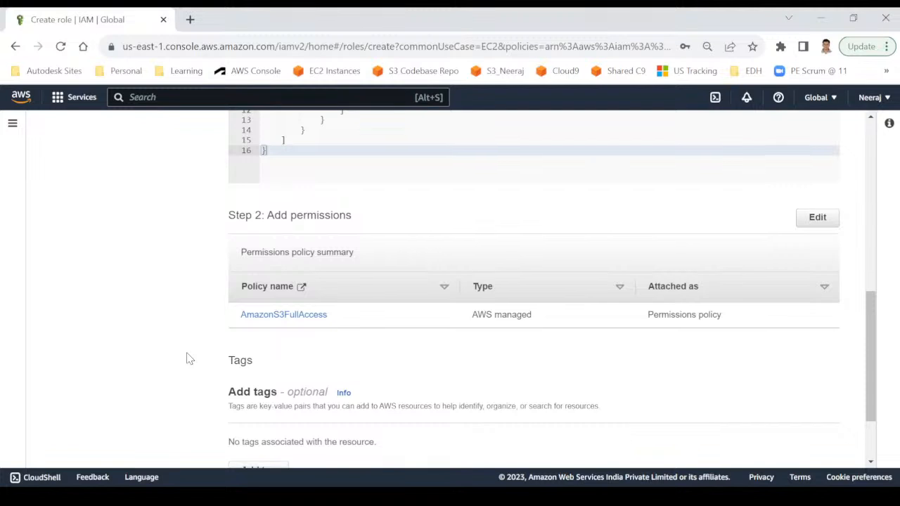
{"action": "scroll", "coordinate": [190, 340], "scroll_direction": "down", "scroll_amount": 1}
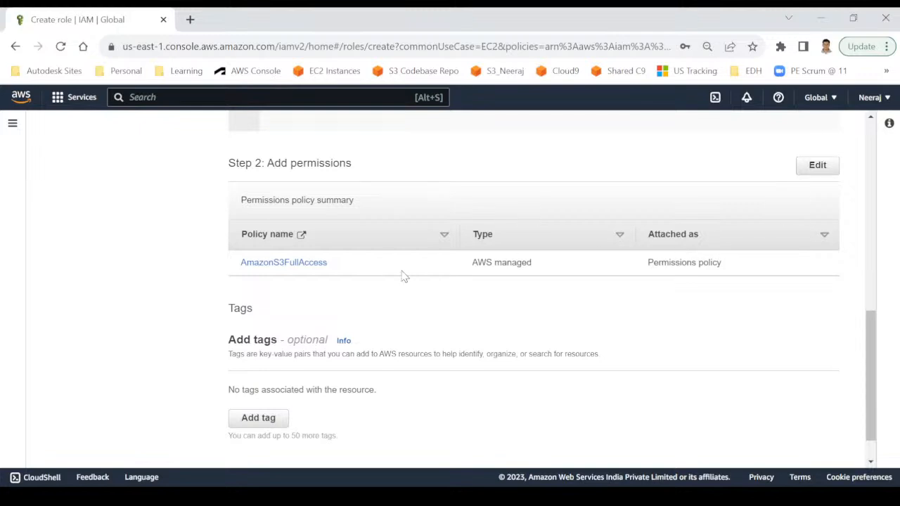
{"action": "scroll", "coordinate": [405, 328], "scroll_direction": "down", "scroll_amount": 1}
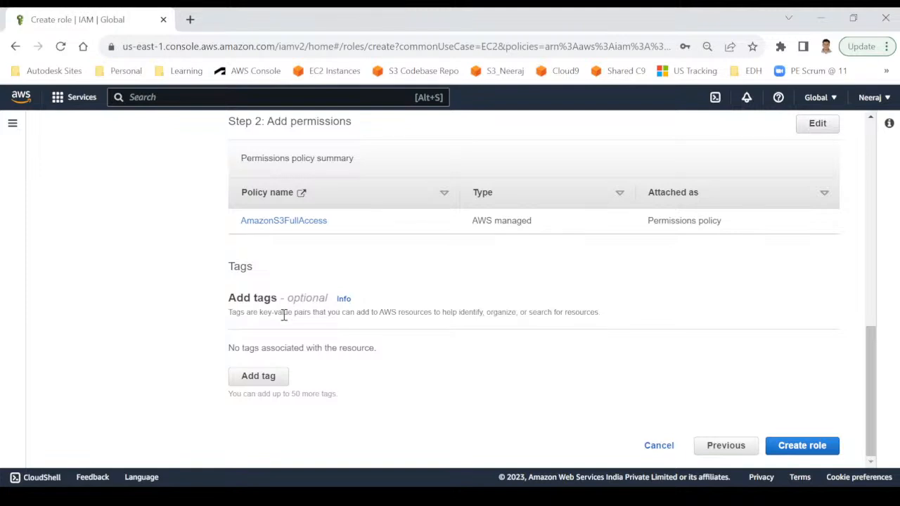
Create the role and scroll the Roles list, now showing 19 roles.
{"action": "left_click", "coordinate": [799, 447]}
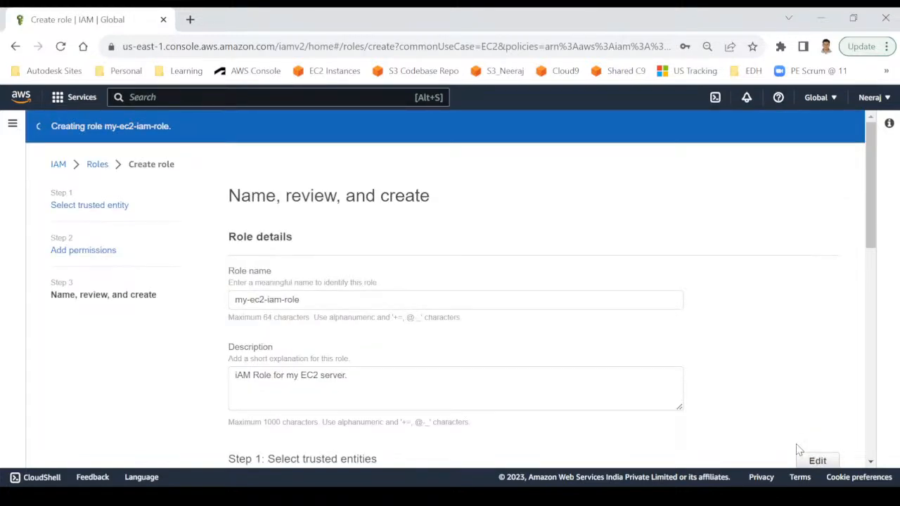
{"action": "scroll", "coordinate": [799, 450], "scroll_direction": "down", "scroll_amount": 2}
{"action": "scroll", "coordinate": [799, 450], "scroll_direction": "down", "scroll_amount": 5}
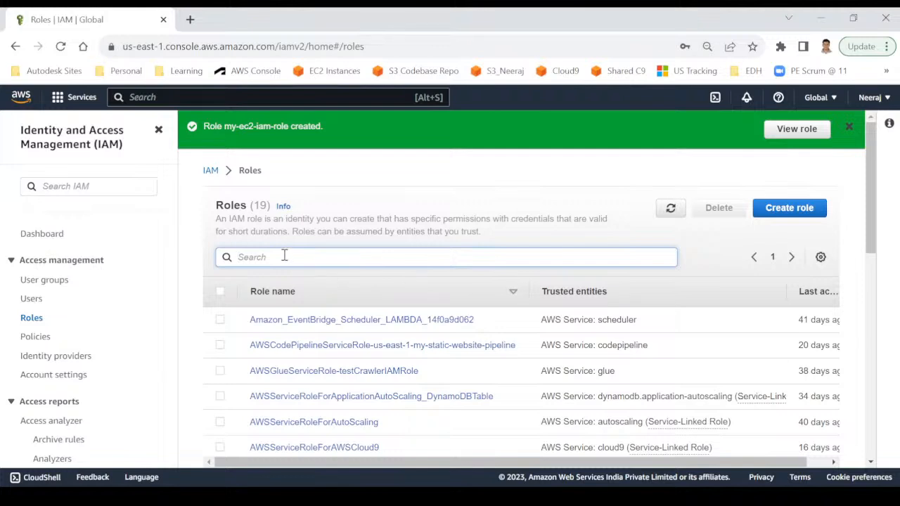
Search roles for 'my-ec' and select the old my-ec2-instance-iam-role.
{"action": "type", "text": "my-"}
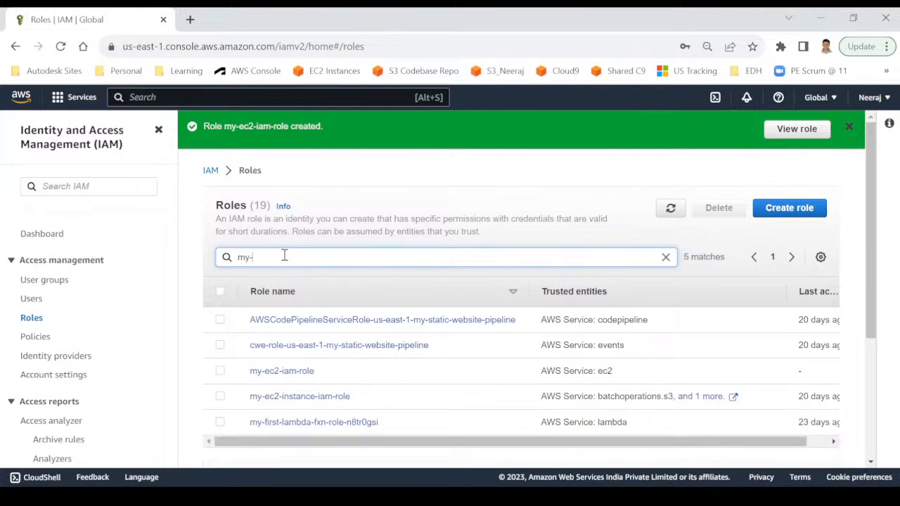
{"action": "type", "text": "ec"}
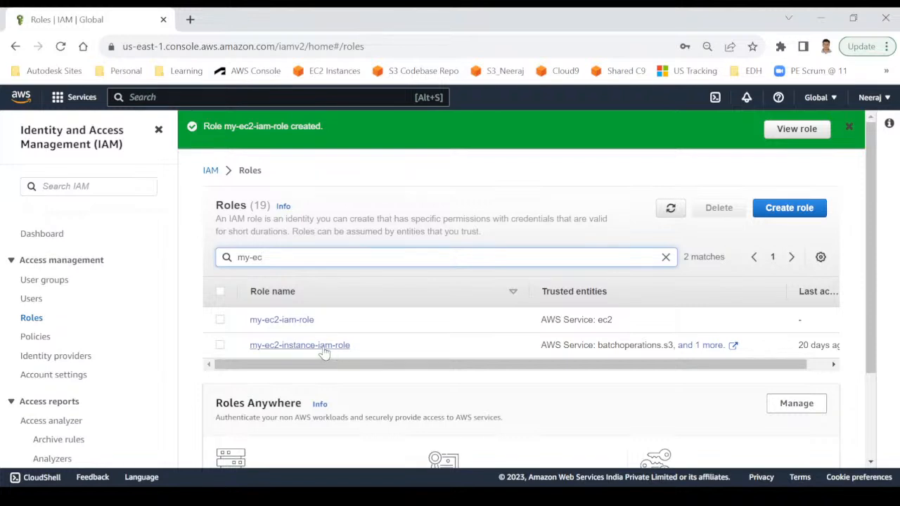
{"action": "left_click_drag", "start_coordinate": [401, 368], "coordinate": [505, 367]}
{"action": "left_click", "coordinate": [219, 344]}
Delete my-ec2-instance-iam-role, pasting its copied name into the confirmation field.
{"action": "left_click", "coordinate": [718, 208]}
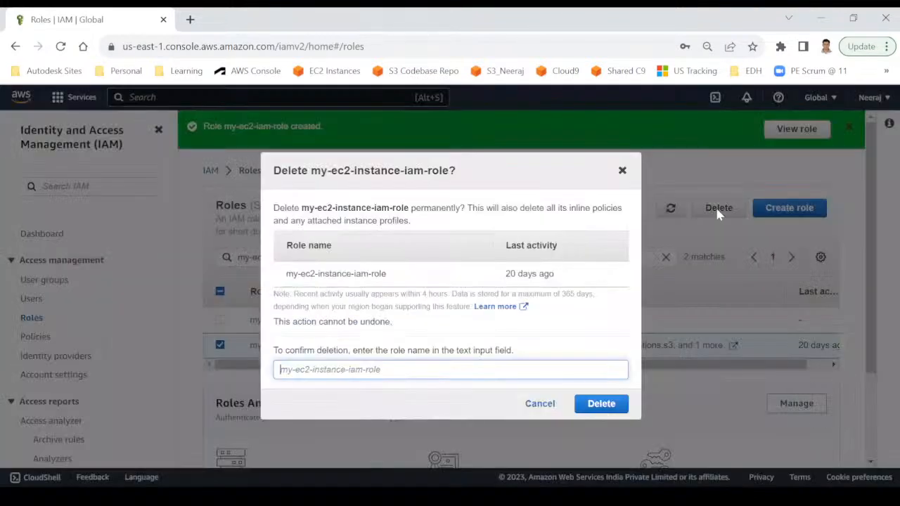
{"action": "left_click", "coordinate": [395, 276]}
{"action": "left_click_drag", "start_coordinate": [395, 275], "coordinate": [285, 278]}
{"action": "key", "text": "ctrl+c"}
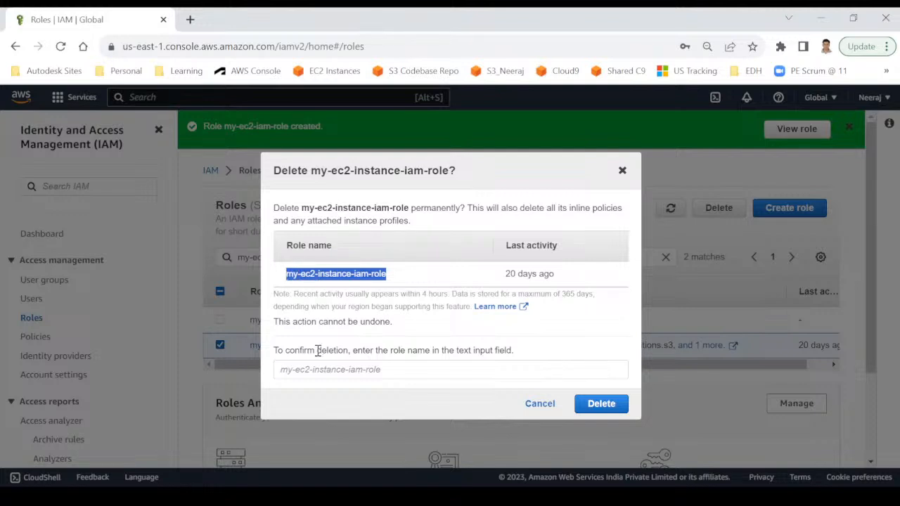
{"action": "left_click", "coordinate": [295, 370]}
{"action": "key", "text": "ctrl+v"}
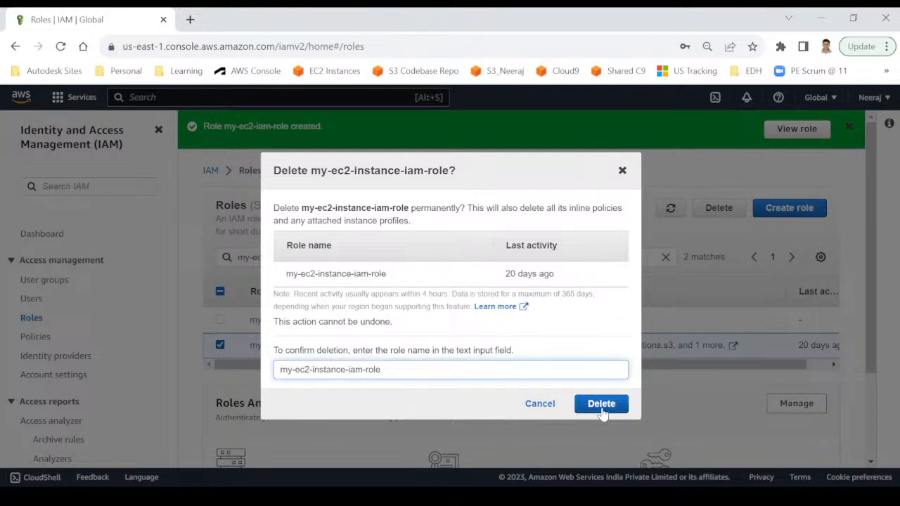
{"action": "left_click", "coordinate": [602, 404]}
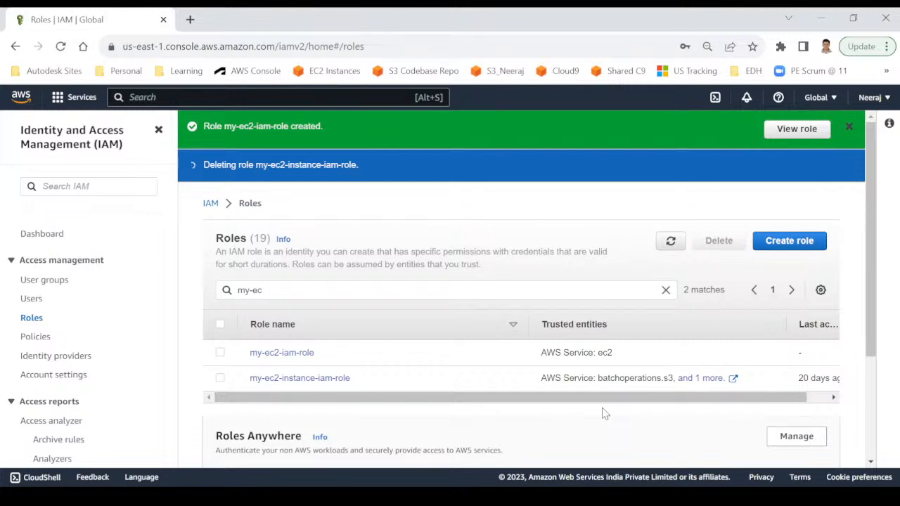
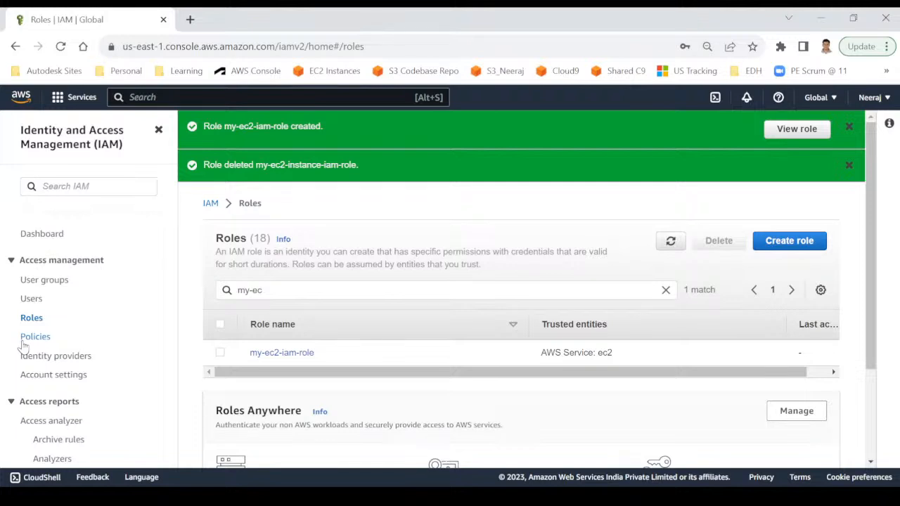
Open the IAM Policies list of 1120 policies and highlight the first policy's Customer managed type.
{"action": "left_click", "coordinate": [23, 341]}
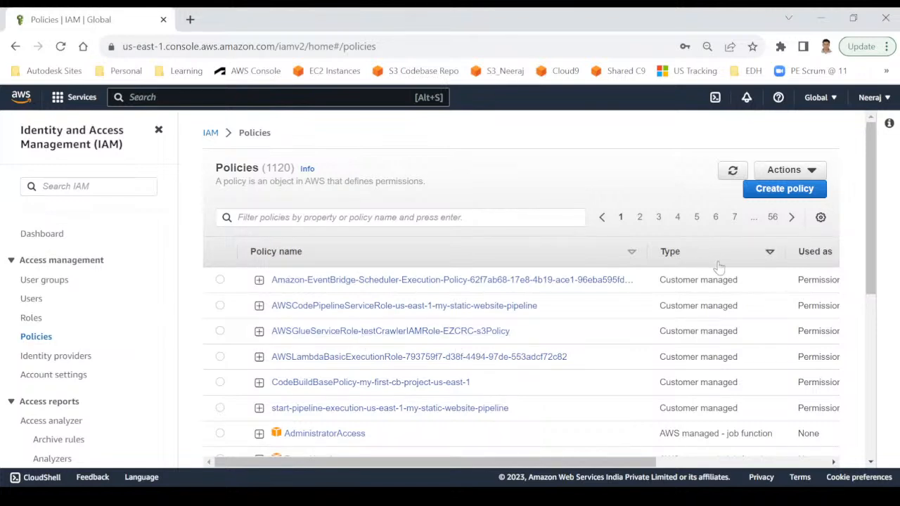
{"action": "scroll", "coordinate": [672, 349], "scroll_direction": "down", "scroll_amount": 1}
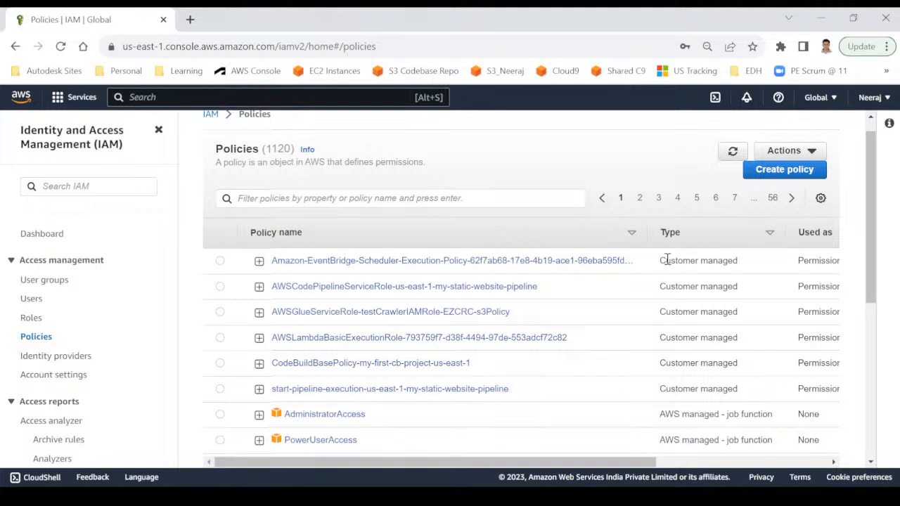
{"action": "left_click_drag", "start_coordinate": [659, 261], "coordinate": [738, 274]}
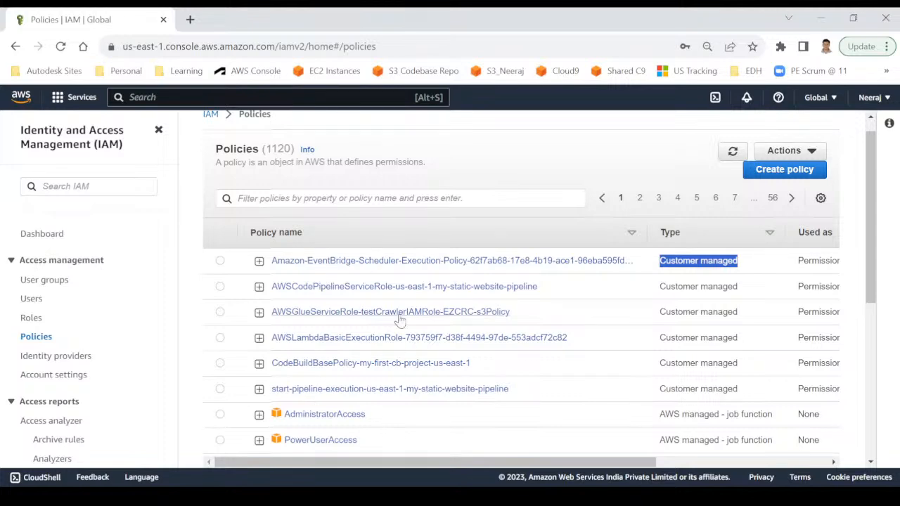
{"action": "scroll", "coordinate": [410, 366], "scroll_direction": "down", "scroll_amount": 3}
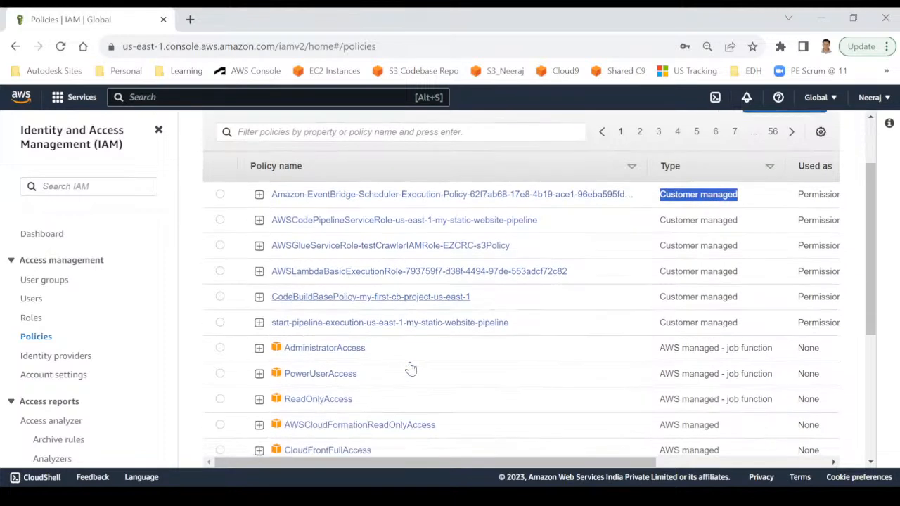
{"action": "scroll", "coordinate": [411, 367], "scroll_direction": "down", "scroll_amount": 3}
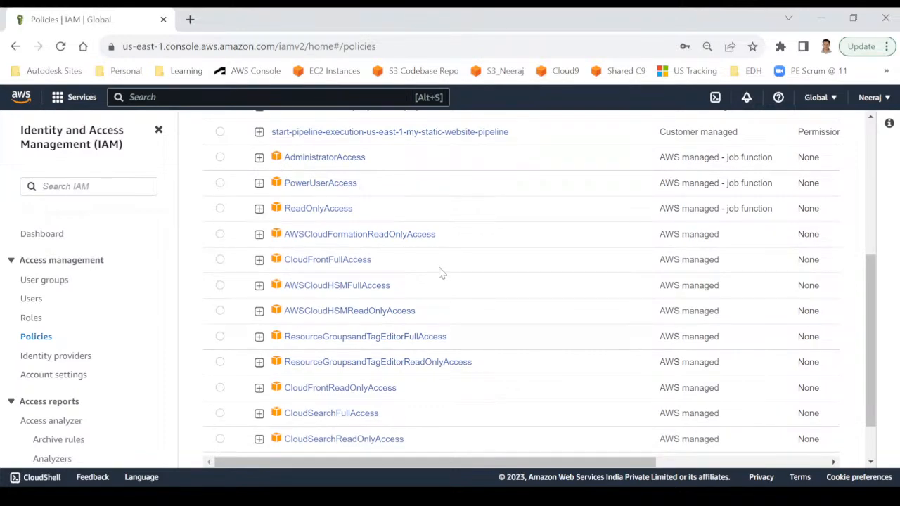
{"action": "scroll", "coordinate": [442, 273], "scroll_direction": "down", "scroll_amount": 1}
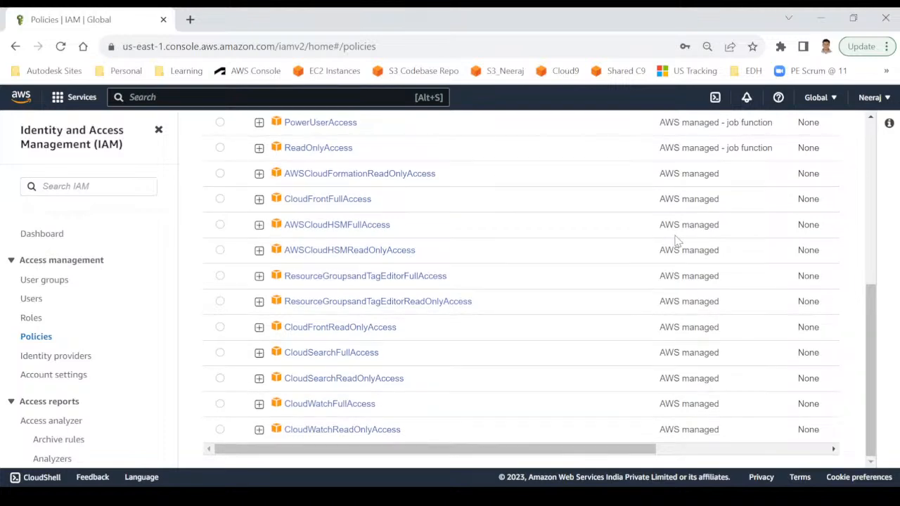
{"action": "scroll", "coordinate": [656, 176], "scroll_direction": "up", "scroll_amount": 5}
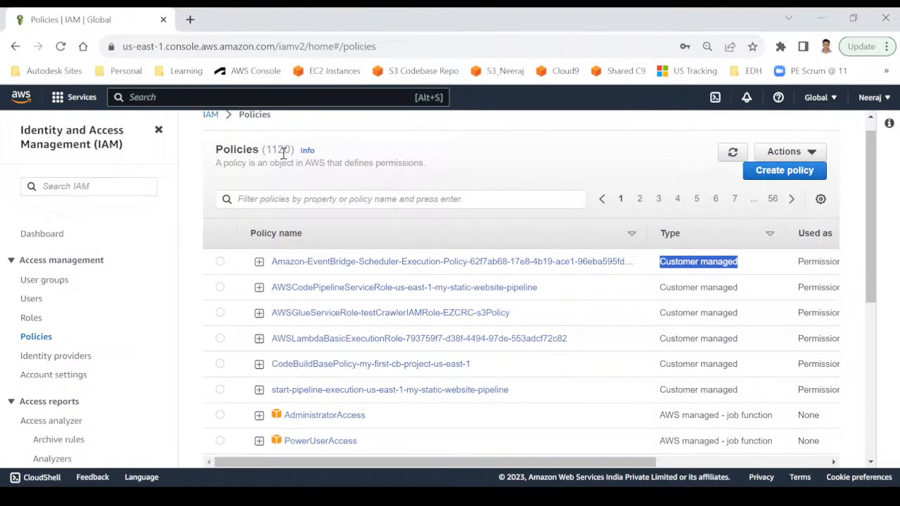
{"action": "left_click_drag", "start_coordinate": [265, 150], "coordinate": [294, 149]}
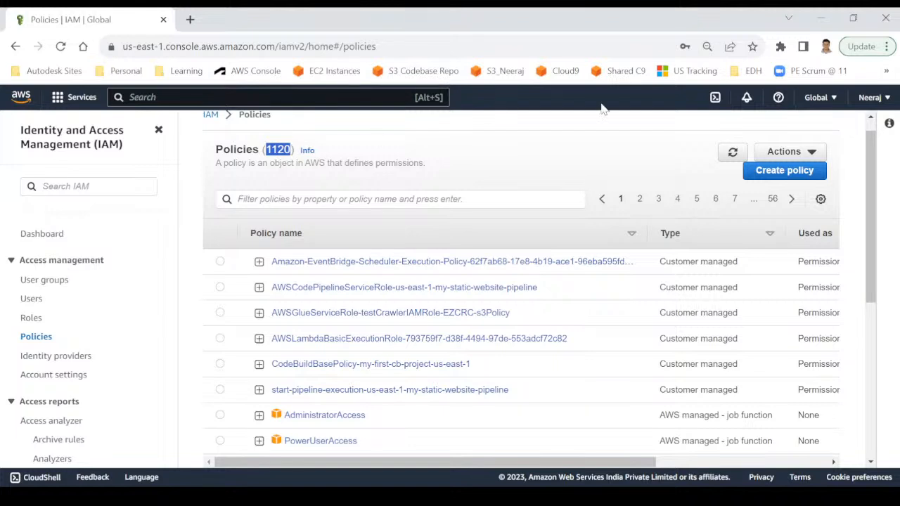
Start a new policy with S3 as its service and scroll to the S3 access levels.
{"action": "left_click", "coordinate": [766, 171]}
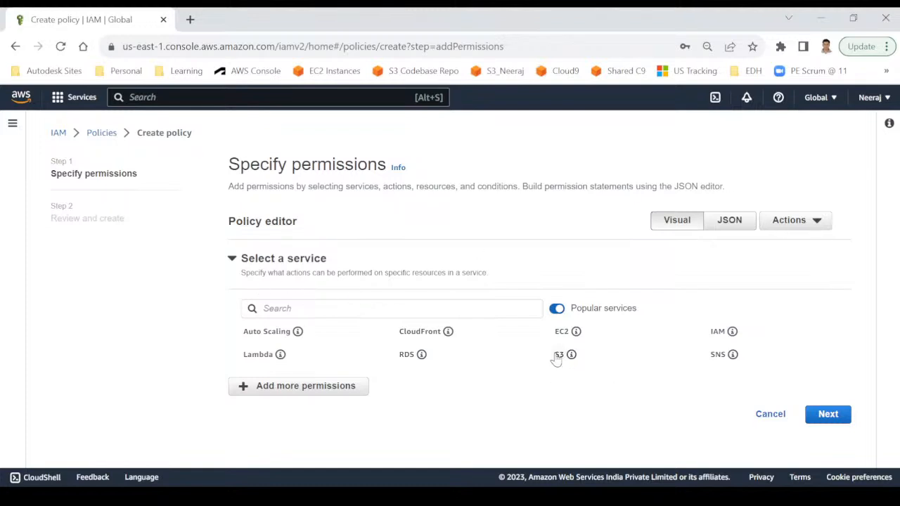
{"action": "left_click", "coordinate": [339, 307]}
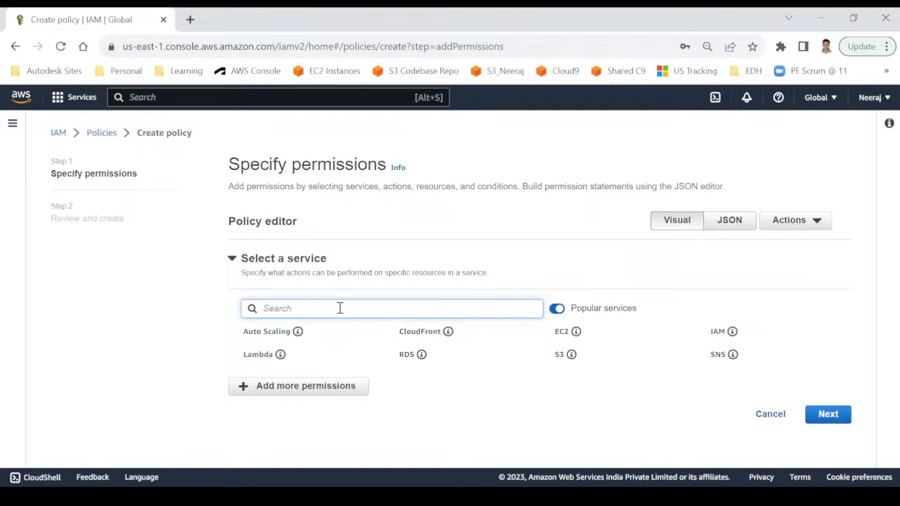
{"action": "type", "text": "s3"}
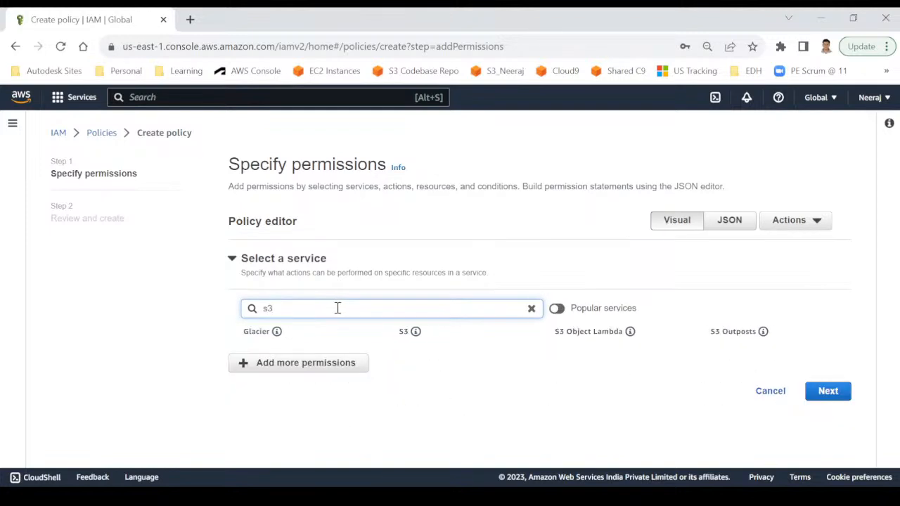
{"action": "left_click", "coordinate": [403, 333]}
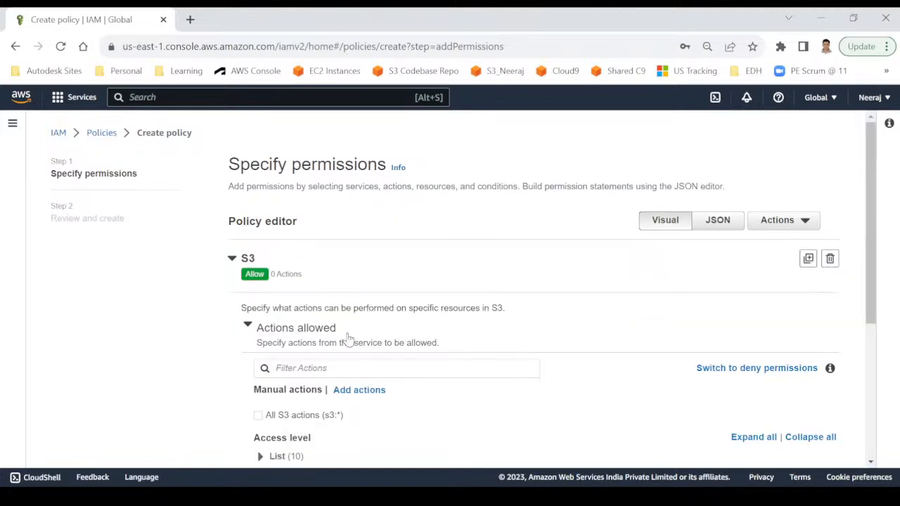
{"action": "scroll", "coordinate": [163, 377], "scroll_direction": "down", "scroll_amount": 1}
{"action": "scroll", "coordinate": [163, 377], "scroll_direction": "down", "scroll_amount": 2}
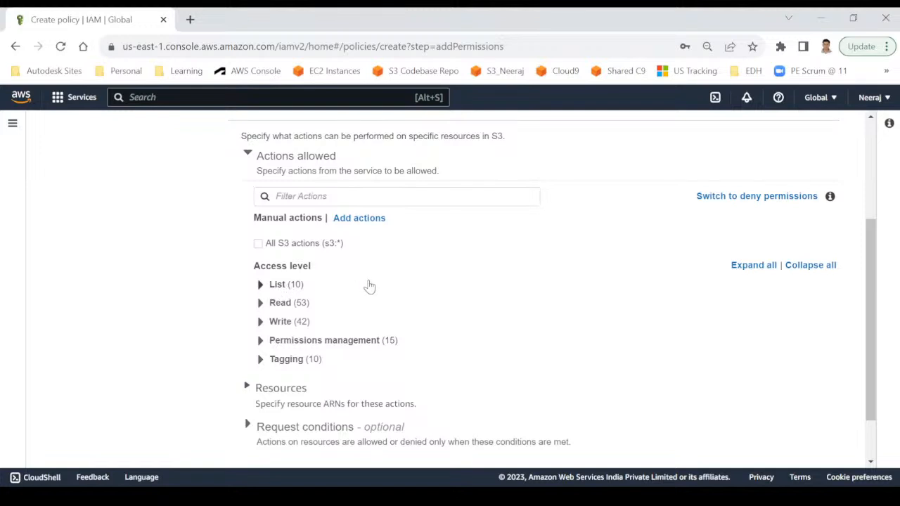
Allow all 10 S3 List actions and expand the Read group of 53 actions.
{"action": "left_click", "coordinate": [261, 284]}
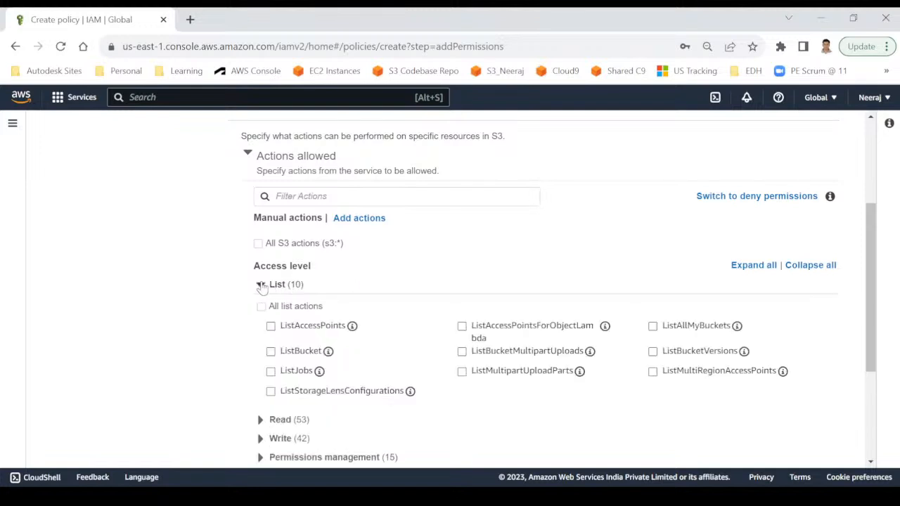
{"action": "scroll", "coordinate": [217, 309], "scroll_direction": "down", "scroll_amount": 1}
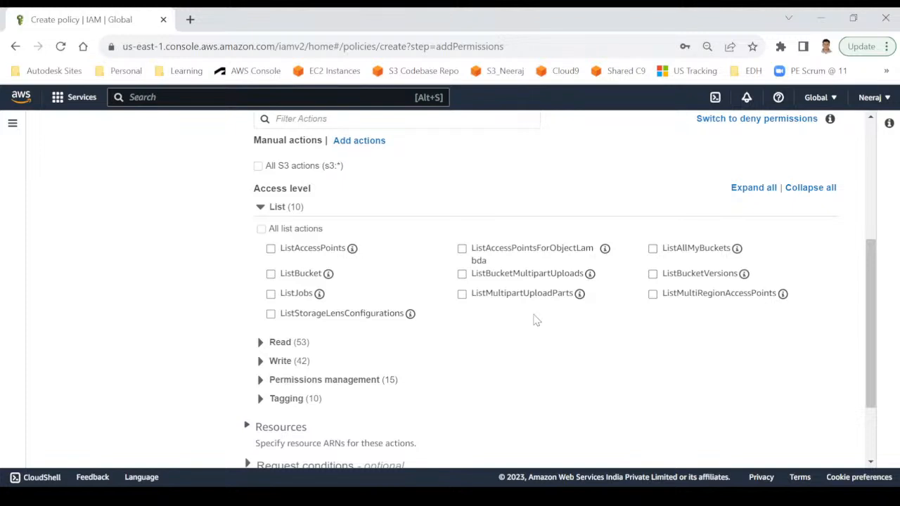
{"action": "left_click", "coordinate": [261, 230]}
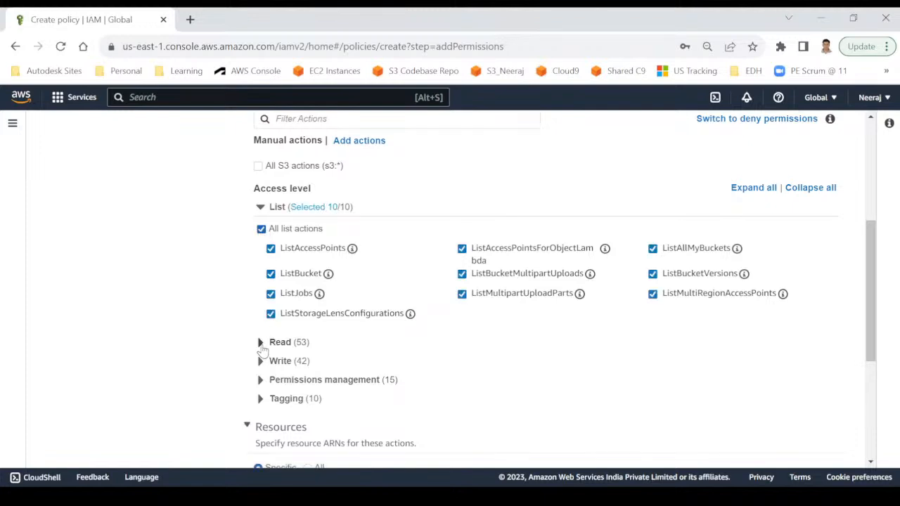
{"action": "left_click", "coordinate": [260, 343]}
{"action": "scroll", "coordinate": [187, 349], "scroll_direction": "down", "scroll_amount": 3}
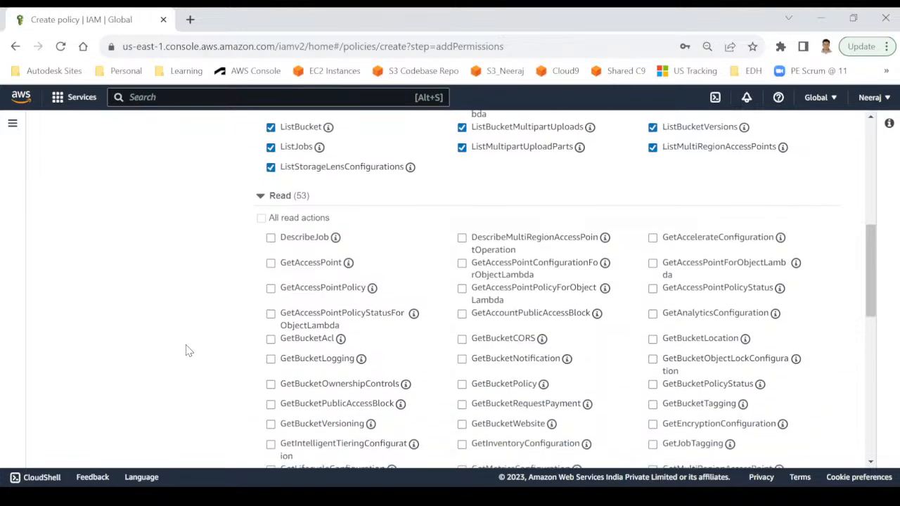
{"action": "scroll", "coordinate": [187, 349], "scroll_direction": "down", "scroll_amount": 1}
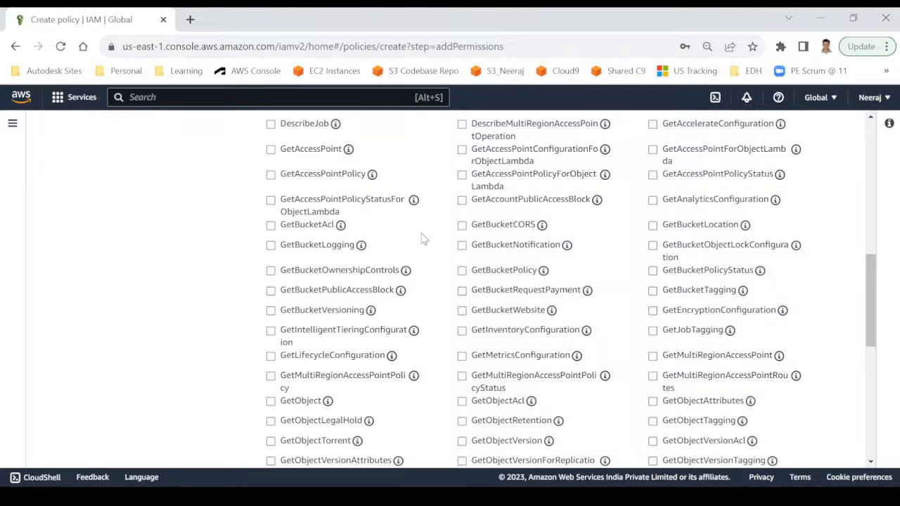
{"action": "scroll", "coordinate": [424, 239], "scroll_direction": "down", "scroll_amount": 2}
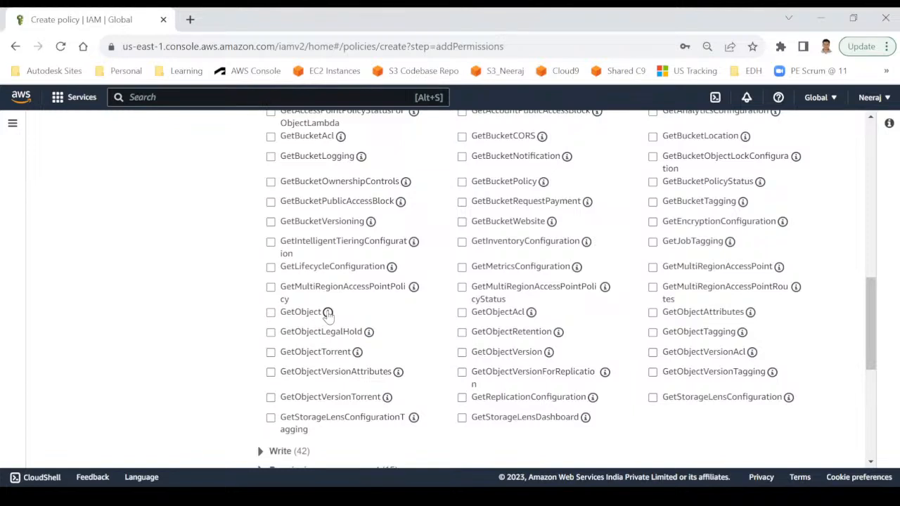
{"action": "left_click", "coordinate": [328, 313]}
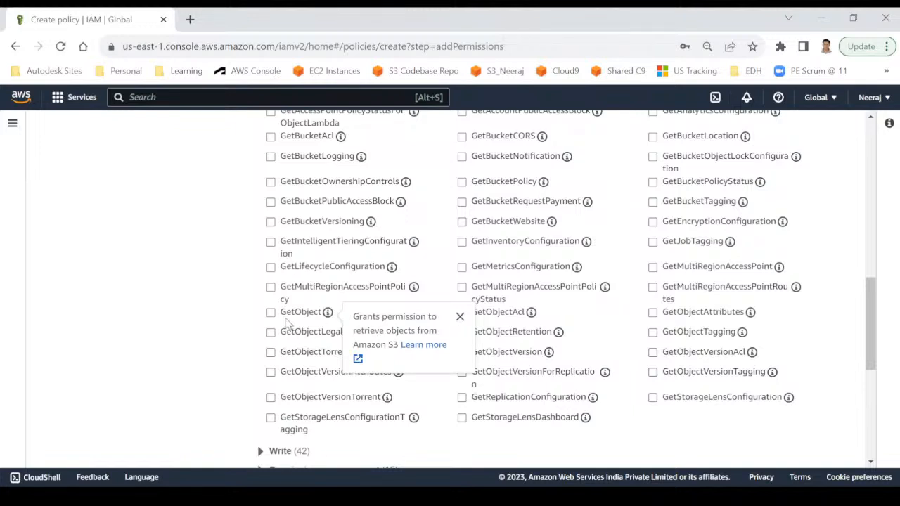
{"action": "left_click", "coordinate": [270, 313]}
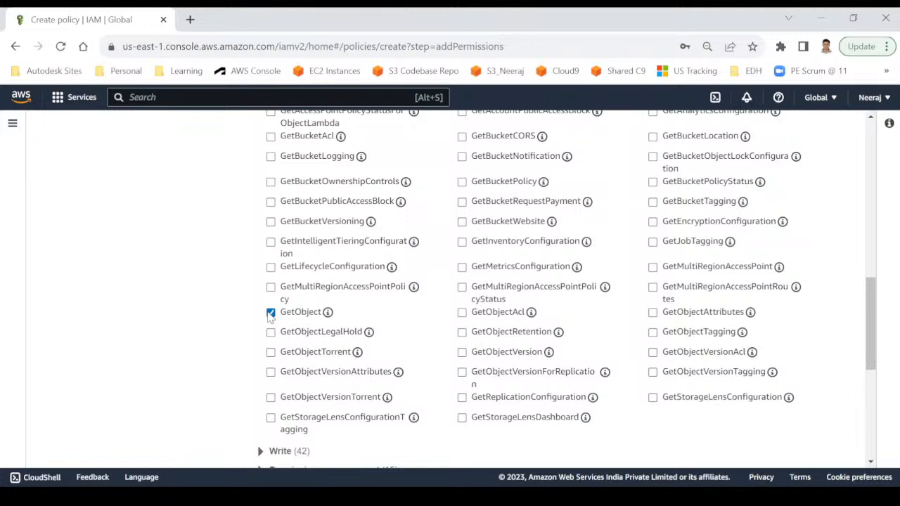
{"action": "left_click", "coordinate": [270, 313]}
{"action": "scroll", "coordinate": [179, 221], "scroll_direction": "up", "scroll_amount": 5}
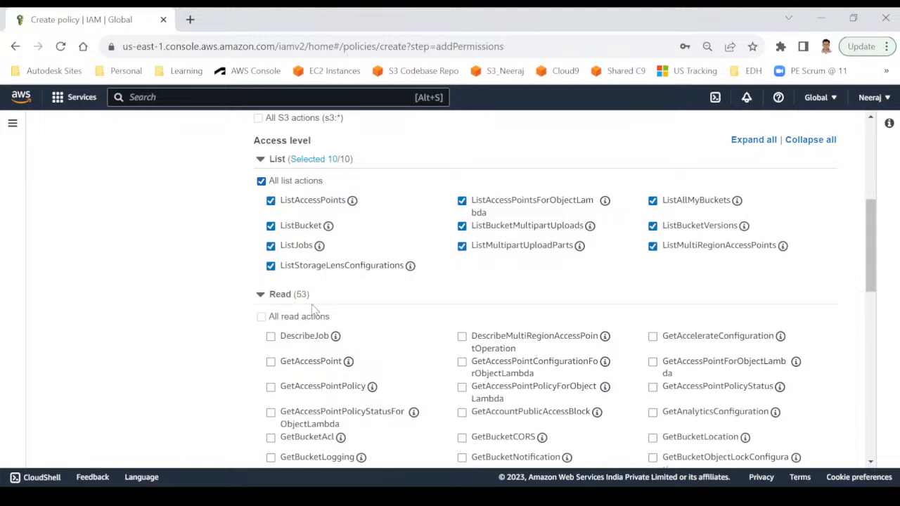
{"action": "scroll", "coordinate": [312, 310], "scroll_direction": "down", "scroll_amount": 2}
{"action": "left_click", "coordinate": [270, 215]}
{"action": "scroll", "coordinate": [284, 407], "scroll_direction": "down", "scroll_amount": 2}
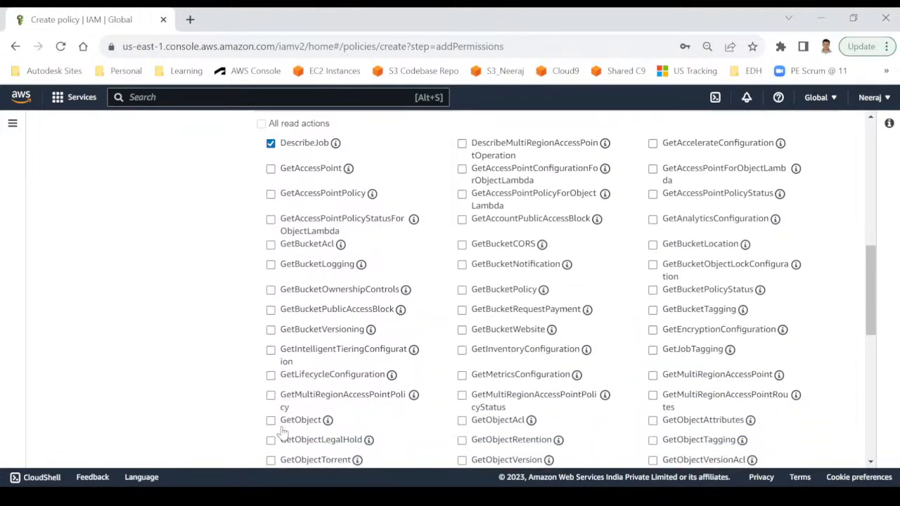
{"action": "left_click", "coordinate": [271, 412]}
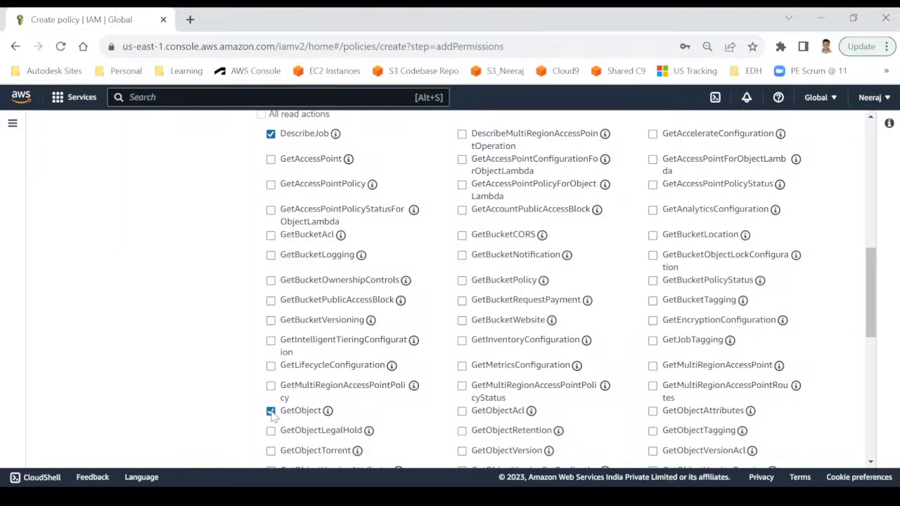
{"action": "left_click", "coordinate": [462, 412]}
{"action": "left_click", "coordinate": [653, 236]}
{"action": "left_click", "coordinate": [463, 281]}
{"action": "scroll", "coordinate": [215, 321], "scroll_direction": "down", "scroll_amount": 3}
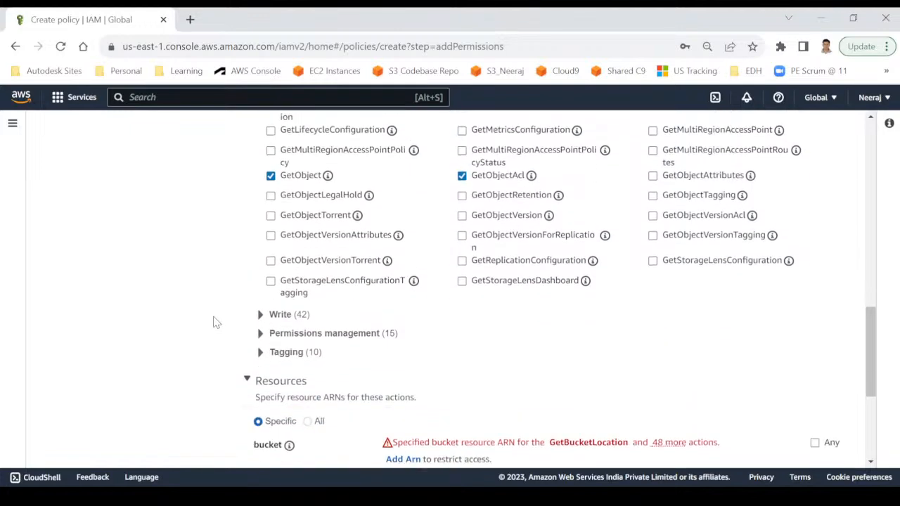
{"action": "left_click", "coordinate": [260, 307]}
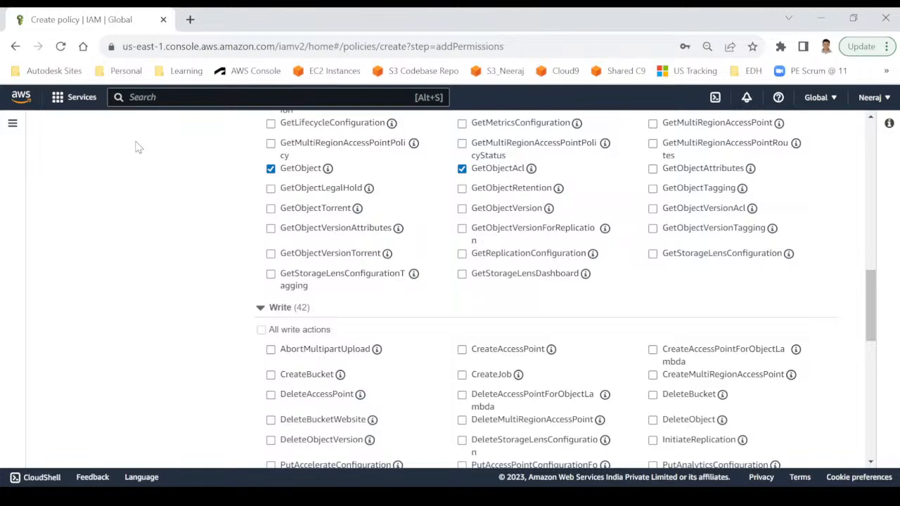
{"action": "scroll", "coordinate": [184, 291], "scroll_direction": "down", "scroll_amount": 4}
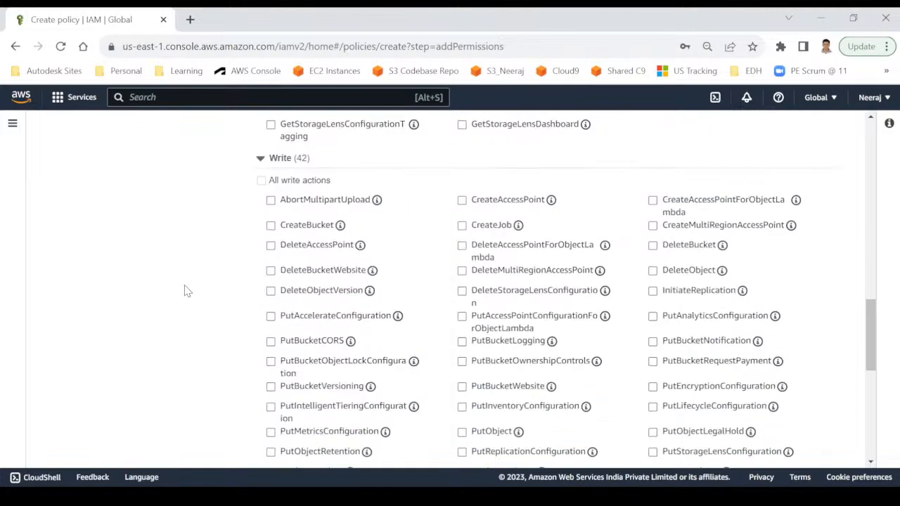
{"action": "scroll", "coordinate": [185, 291], "scroll_direction": "down", "scroll_amount": 1}
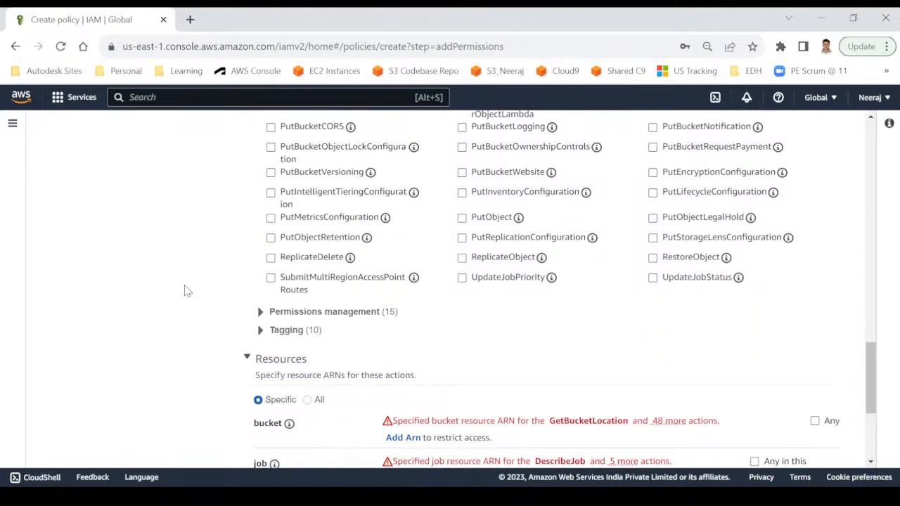
{"action": "scroll", "coordinate": [185, 291], "scroll_direction": "down", "scroll_amount": 1}
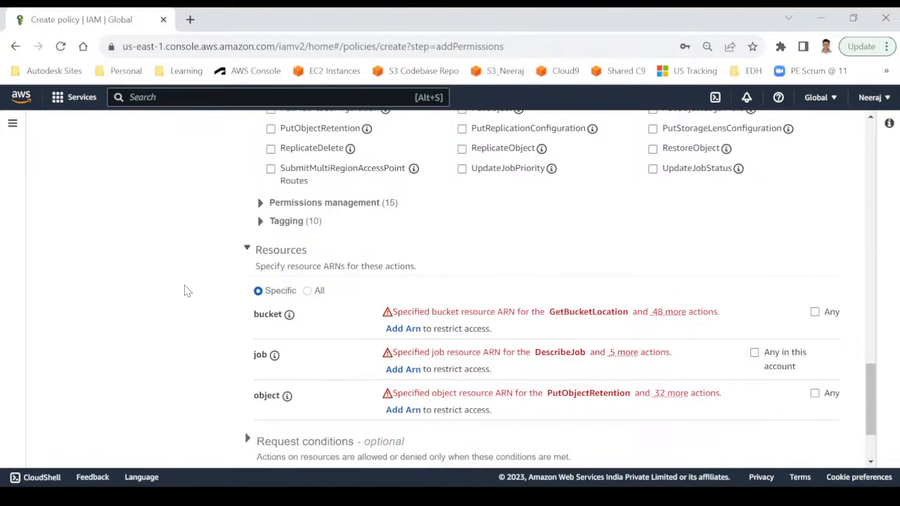
{"action": "scroll", "coordinate": [207, 292], "scroll_direction": "down", "scroll_amount": 1}
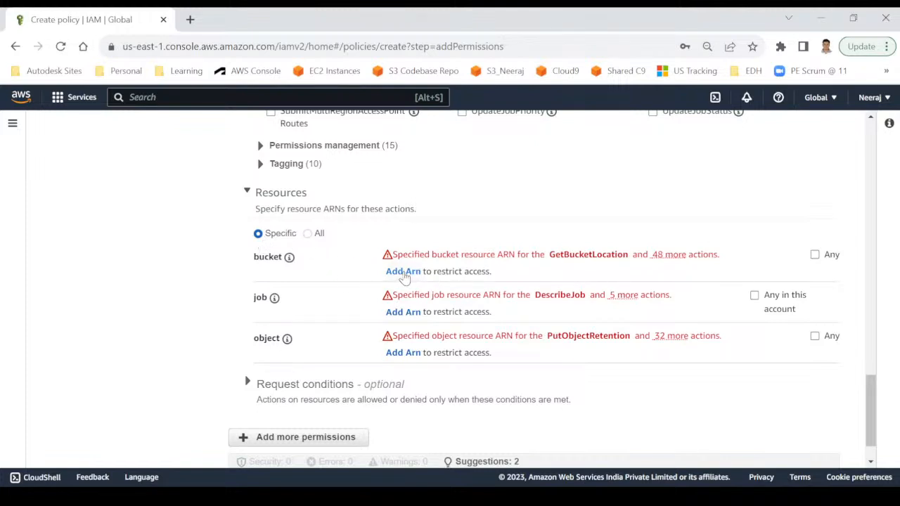
Set the policy's Resources to All, leaving the Specify ARNs dialog without adding an ARN.
{"action": "left_click", "coordinate": [402, 271]}
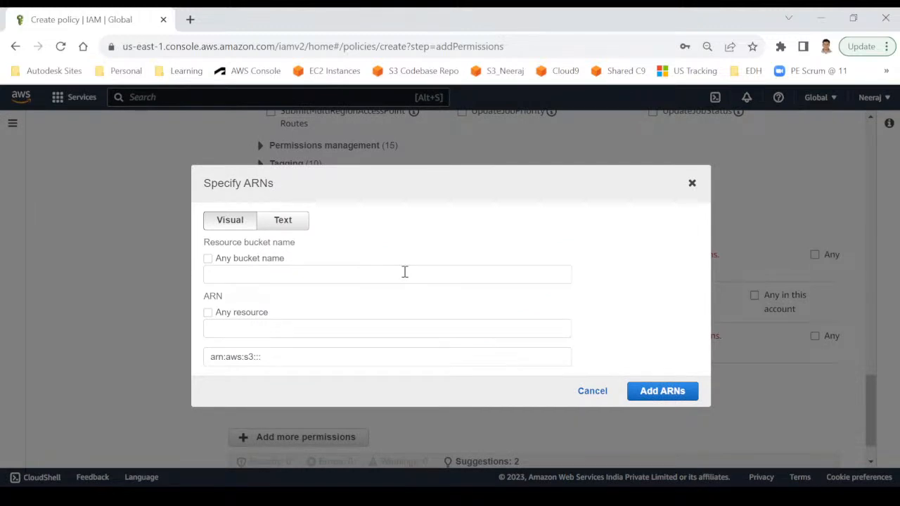
{"action": "left_click", "coordinate": [208, 262]}
{"action": "left_click", "coordinate": [261, 275]}
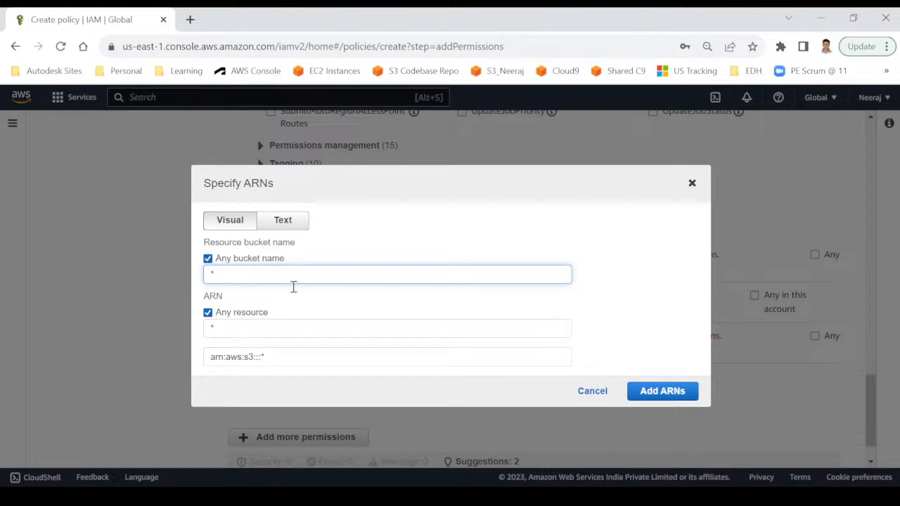
{"action": "left_click", "coordinate": [691, 183]}
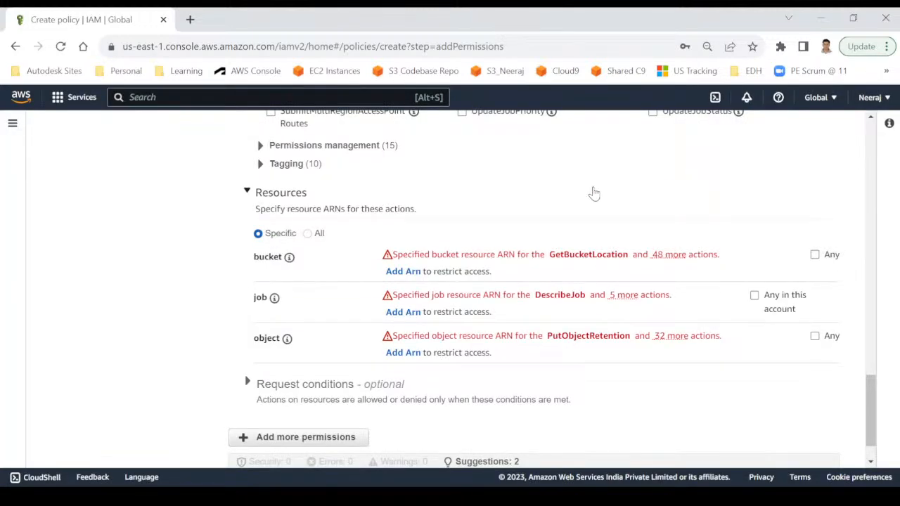
{"action": "left_click", "coordinate": [307, 235]}
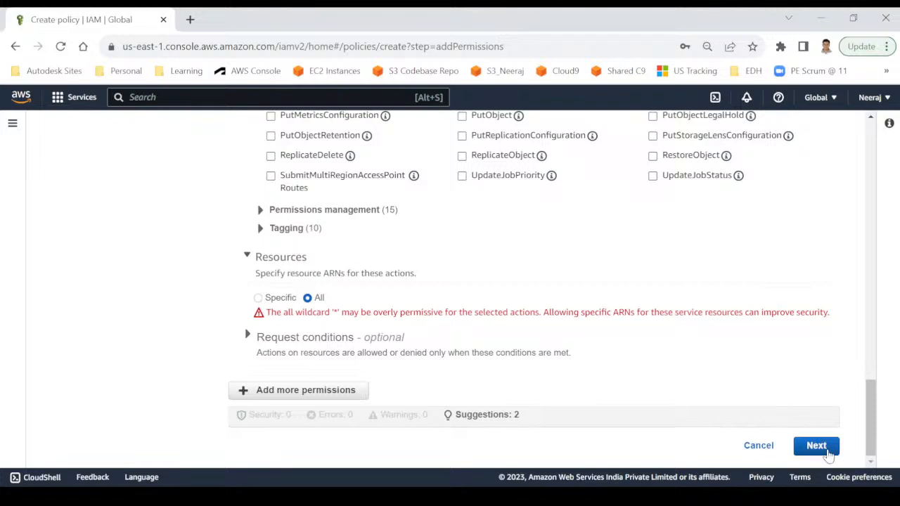
On the review step, name the policy my-s3-custom-access-policy.
{"action": "left_click", "coordinate": [830, 455]}
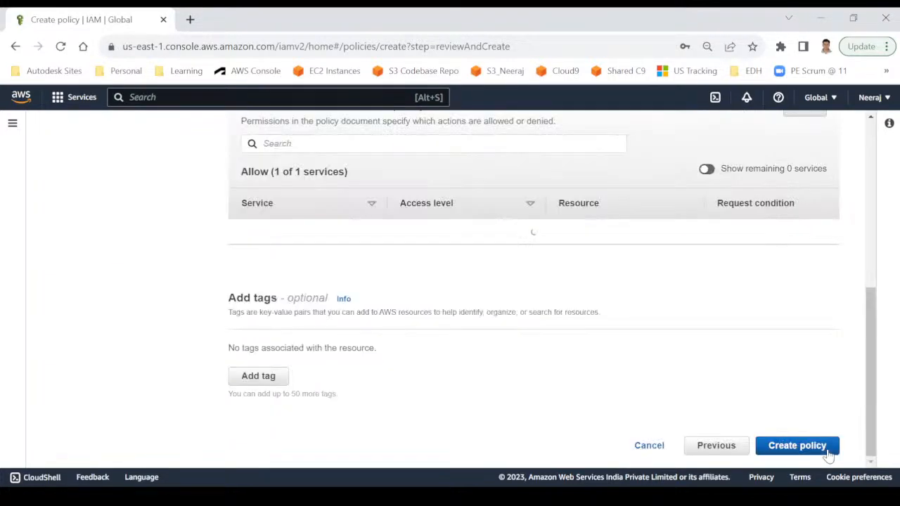
{"action": "scroll", "coordinate": [532, 302], "scroll_direction": "up", "scroll_amount": 3}
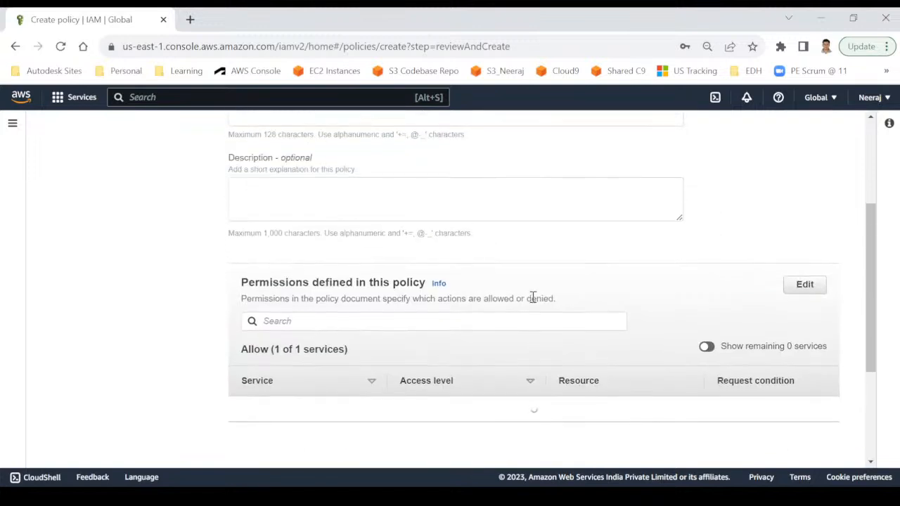
{"action": "scroll", "coordinate": [463, 264], "scroll_direction": "up", "scroll_amount": 1}
{"action": "scroll", "coordinate": [463, 264], "scroll_direction": "up", "scroll_amount": 1}
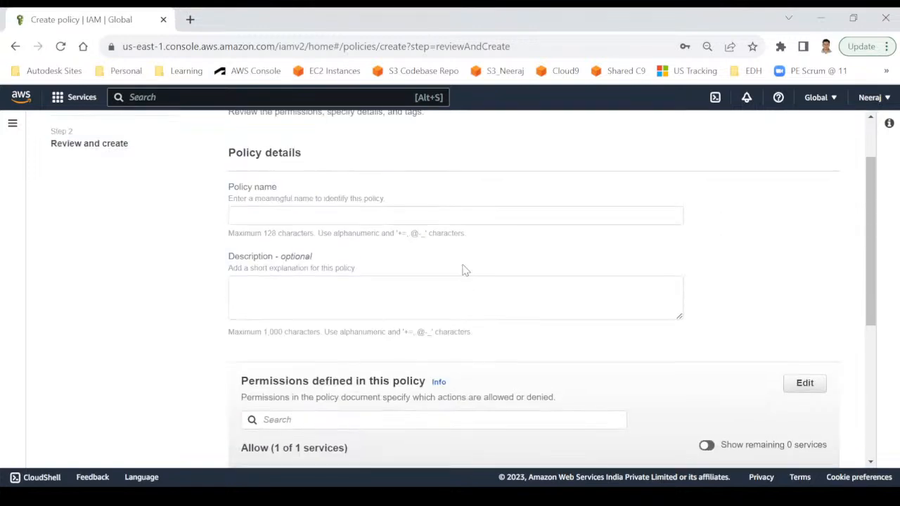
{"action": "left_click", "coordinate": [267, 215]}
{"action": "type", "text": "my-s3-"}
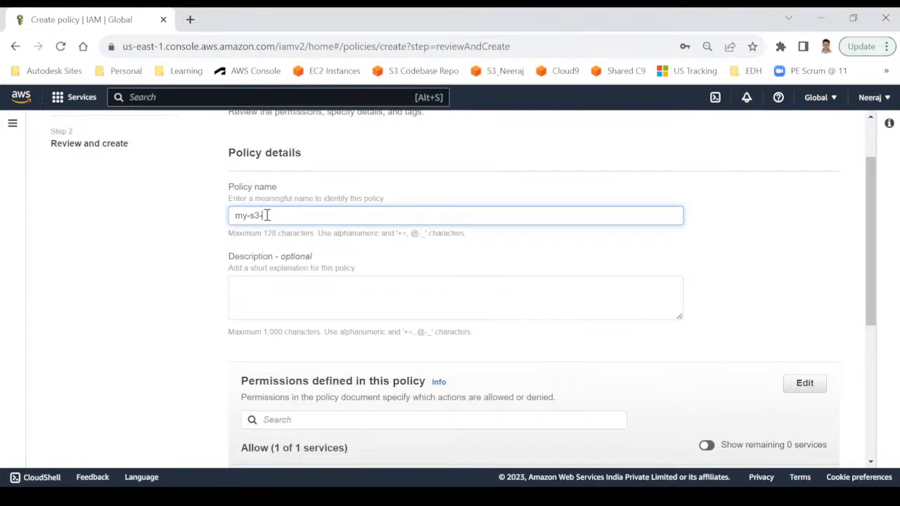
{"action": "type", "text": "custom-access-"}
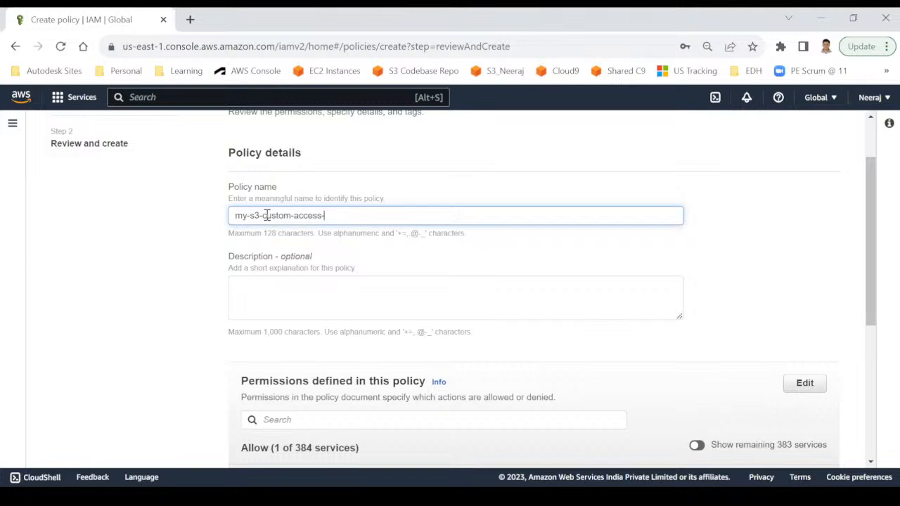
{"action": "type", "text": "policy"}
Give it the description 'Selected permissions for S3' and create the policy.
{"action": "left_click", "coordinate": [254, 302]}
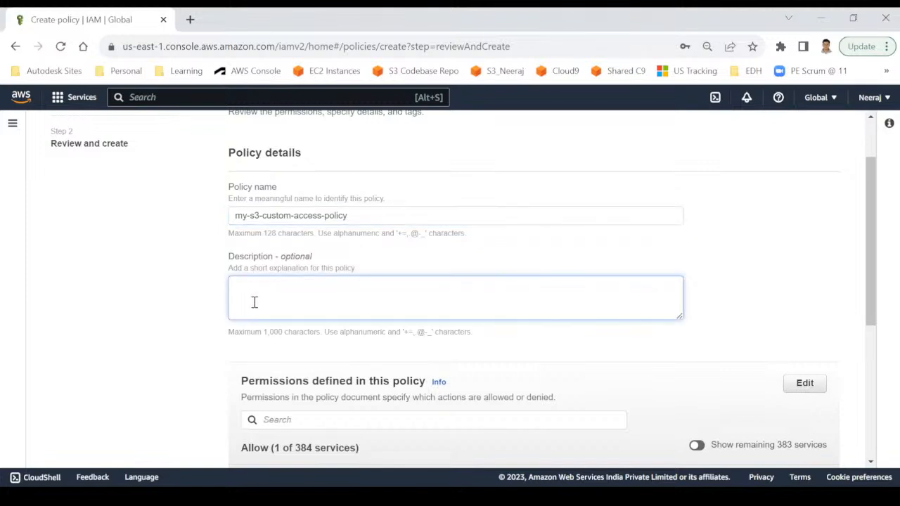
{"action": "type", "text": "Selected permissions for S3"}
{"action": "scroll", "coordinate": [254, 302], "scroll_direction": "down", "scroll_amount": 2}
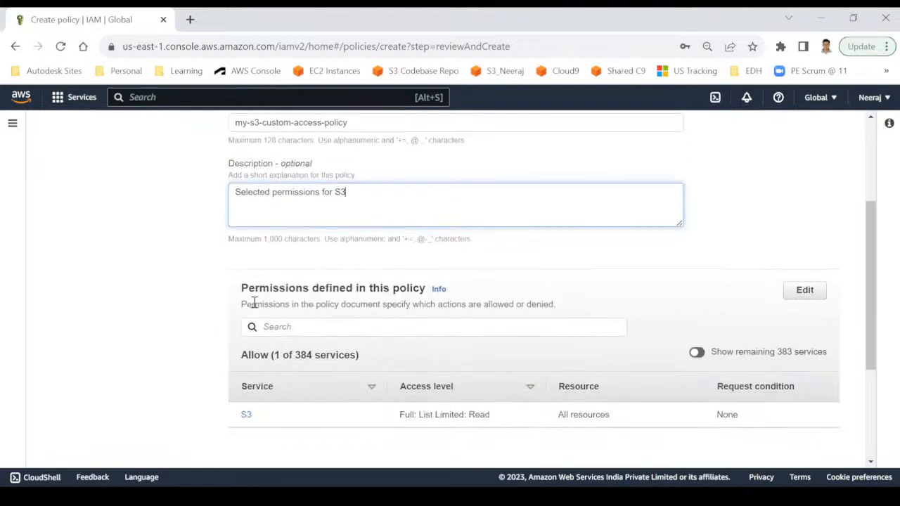
{"action": "scroll", "coordinate": [182, 333], "scroll_direction": "down", "scroll_amount": 2}
{"action": "scroll", "coordinate": [508, 340], "scroll_direction": "down", "scroll_amount": 1}
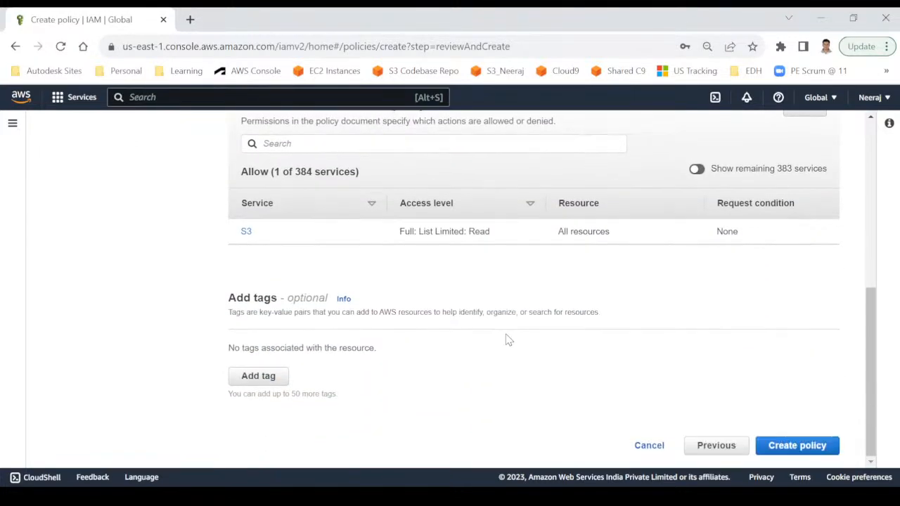
{"action": "double_click", "coordinate": [301, 298]}
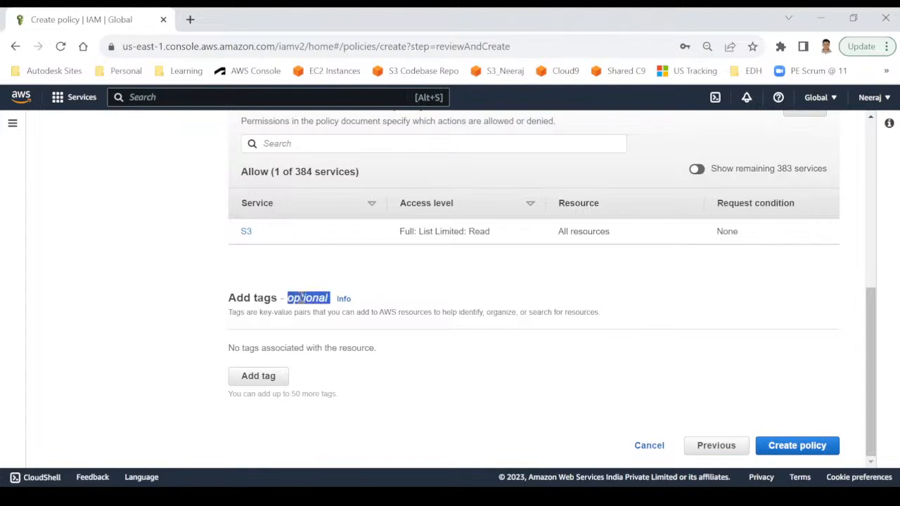
{"action": "left_click", "coordinate": [817, 446]}
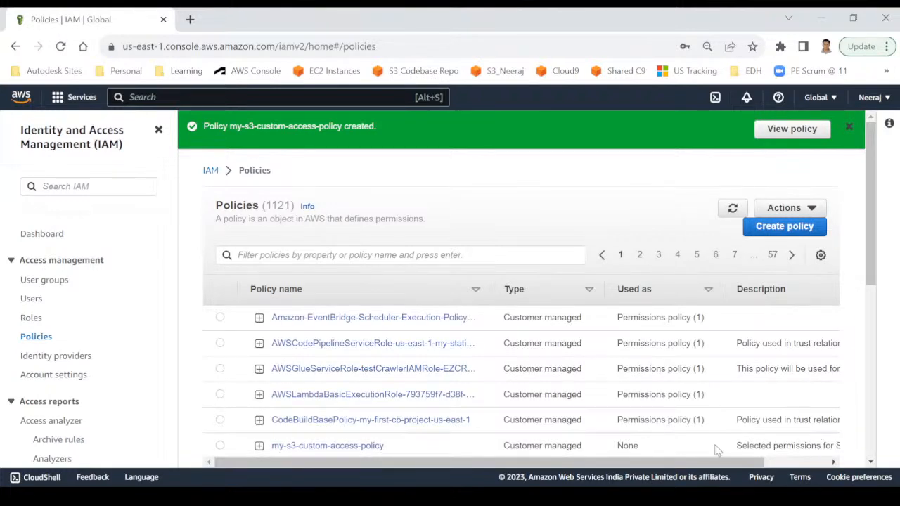
Go to the IAM Users list, which shows 2 users.
{"action": "left_click", "coordinate": [31, 300]}
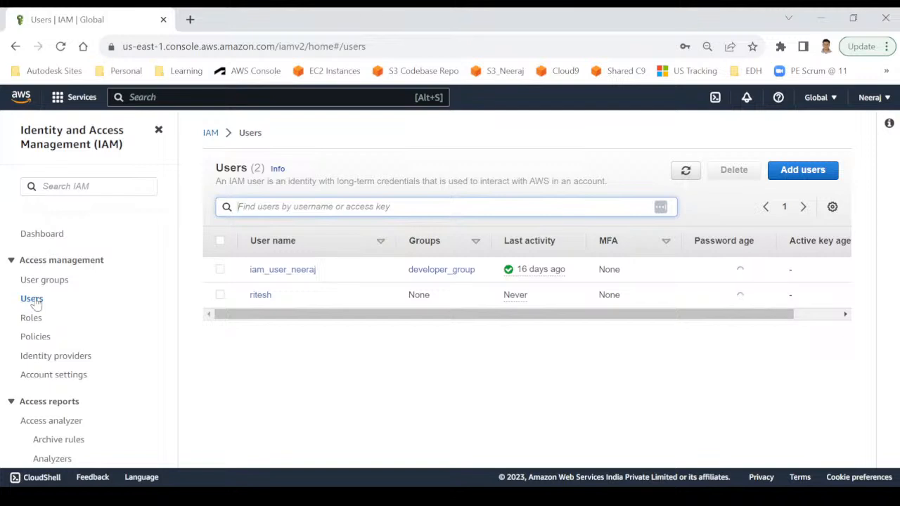
Open the second user and scroll to its 3 attached permissions policies.
{"action": "left_click", "coordinate": [260, 296]}
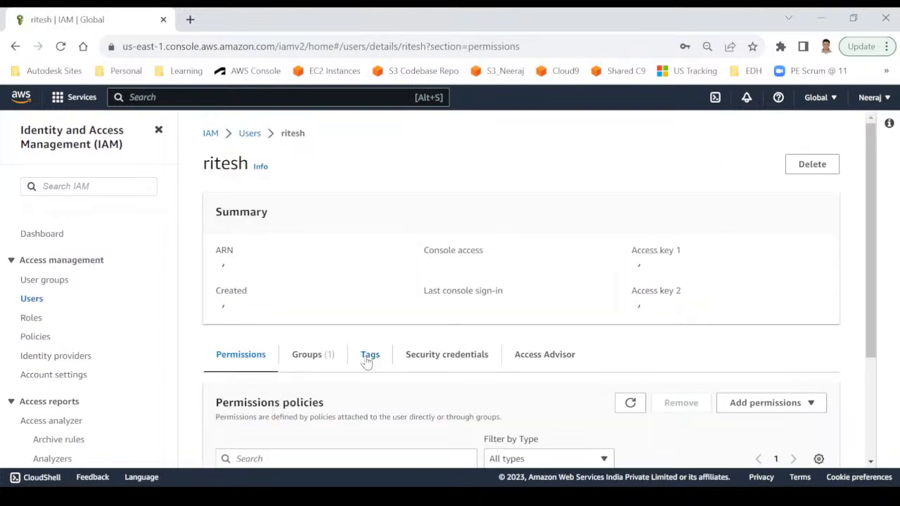
{"action": "scroll", "coordinate": [367, 362], "scroll_direction": "down", "scroll_amount": 2}
{"action": "scroll", "coordinate": [259, 288], "scroll_direction": "down", "scroll_amount": 1}
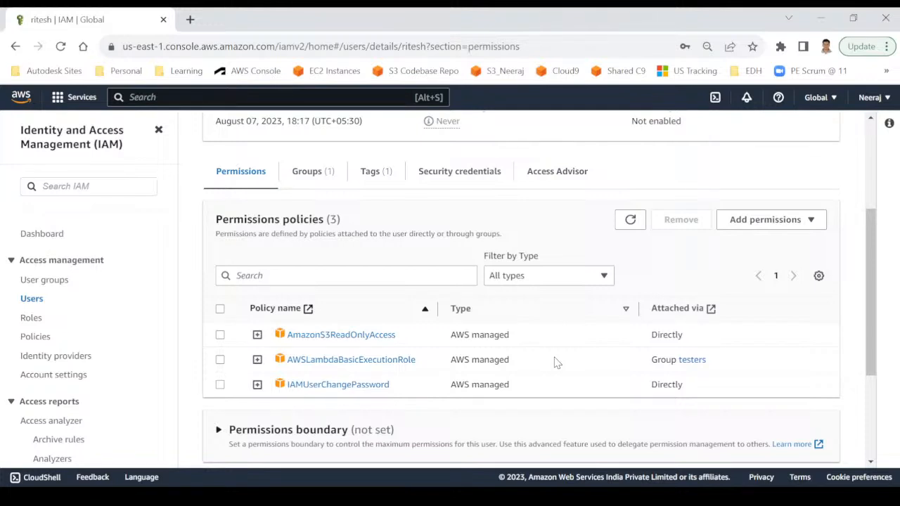
Begin adding permissions to the user by attaching policies directly.
{"action": "left_click", "coordinate": [757, 220]}
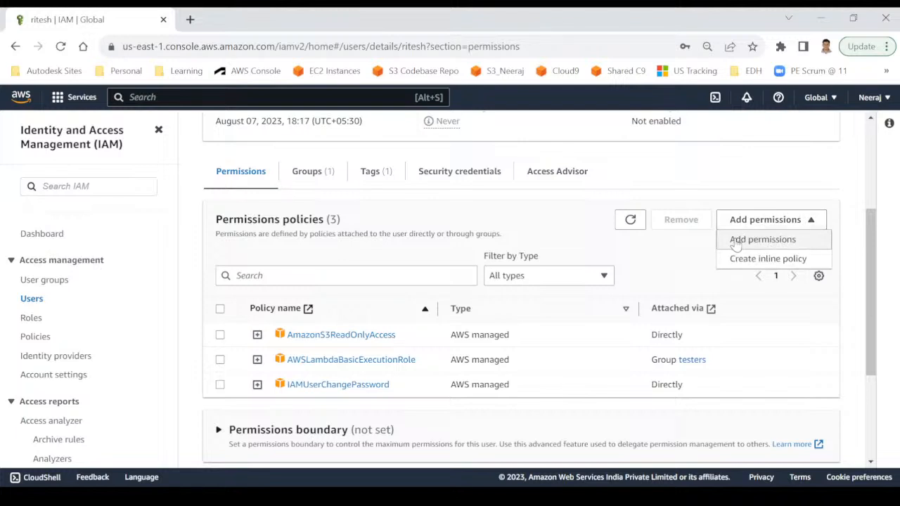
{"action": "left_click", "coordinate": [735, 241]}
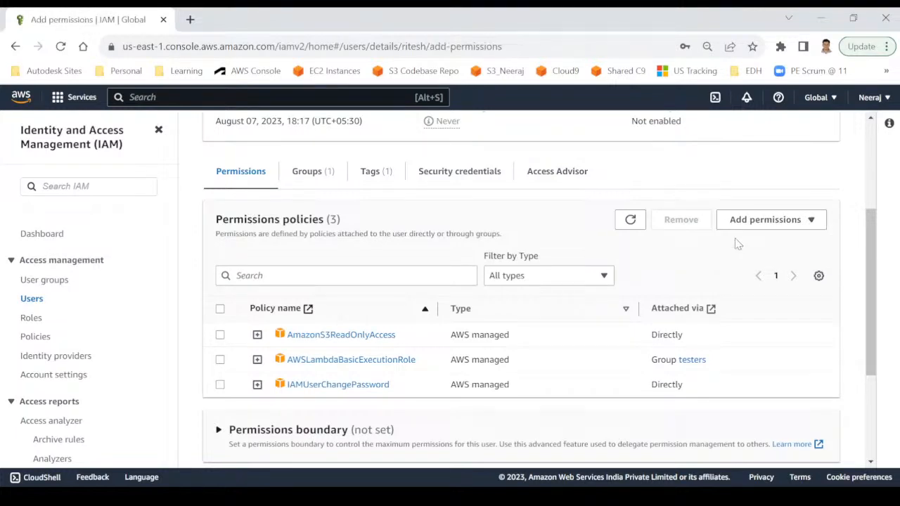
{"action": "scroll", "coordinate": [404, 326], "scroll_direction": "down", "scroll_amount": 1}
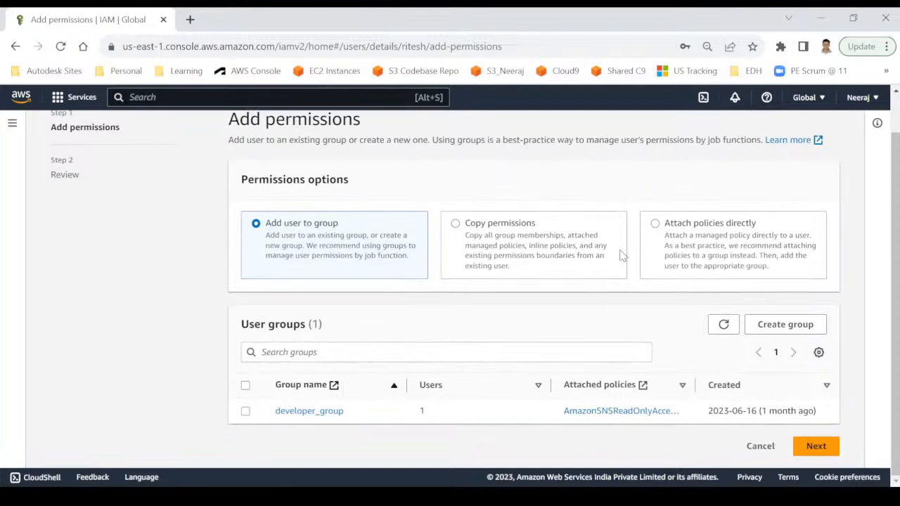
{"action": "left_click", "coordinate": [692, 226]}
{"action": "scroll", "coordinate": [642, 231], "scroll_direction": "down", "scroll_amount": 2}
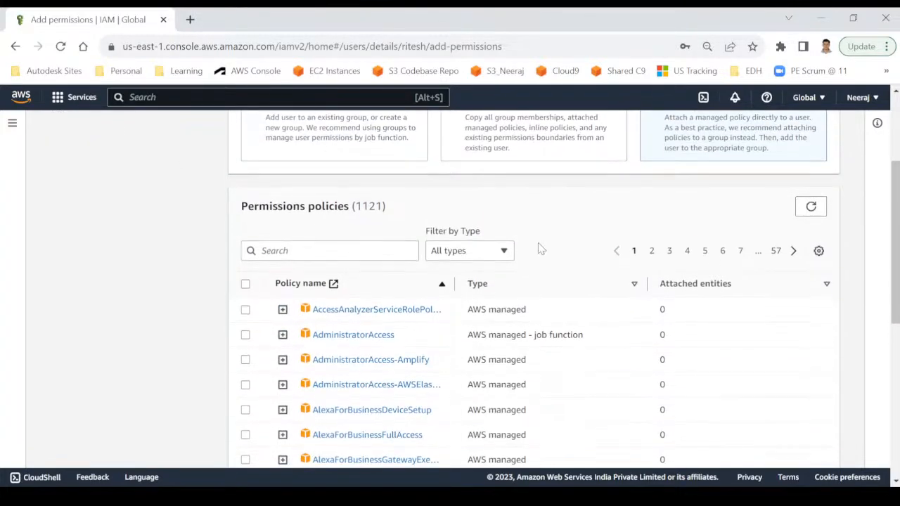
Search 'custom', tick my-s3-custom-access-policy, and add it to the user.
{"action": "left_click", "coordinate": [323, 250]}
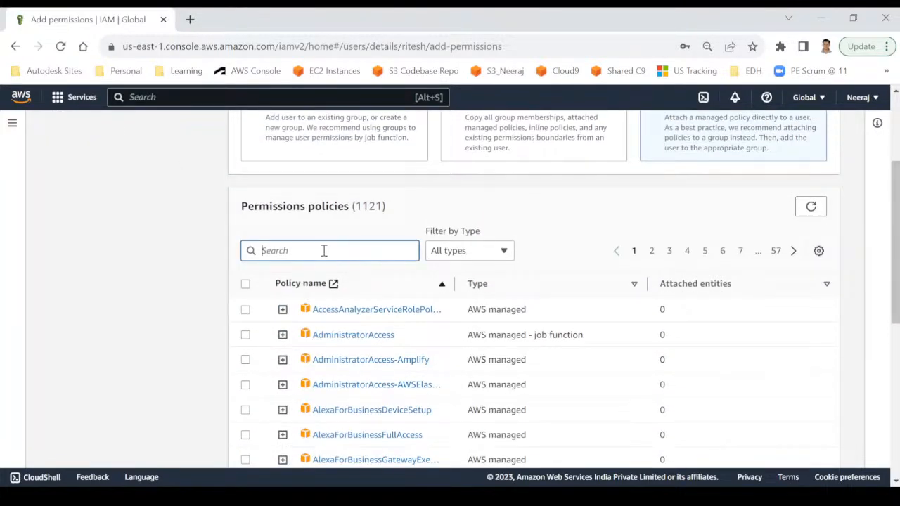
{"action": "type", "text": "custom"}
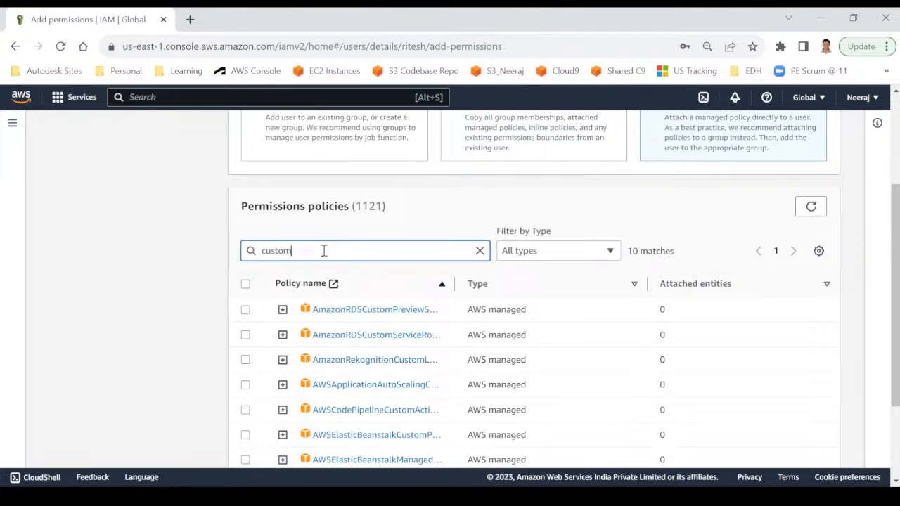
{"action": "scroll", "coordinate": [362, 307], "scroll_direction": "down", "scroll_amount": 2}
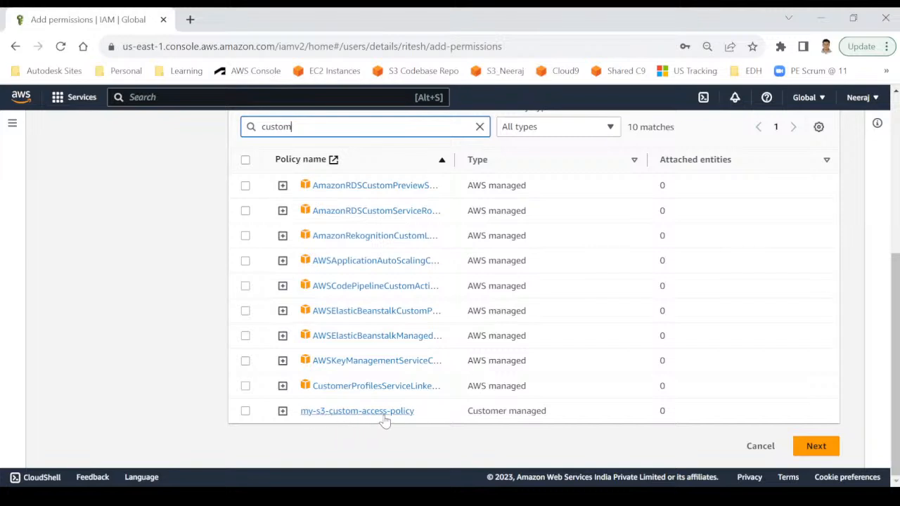
{"action": "left_click", "coordinate": [245, 411]}
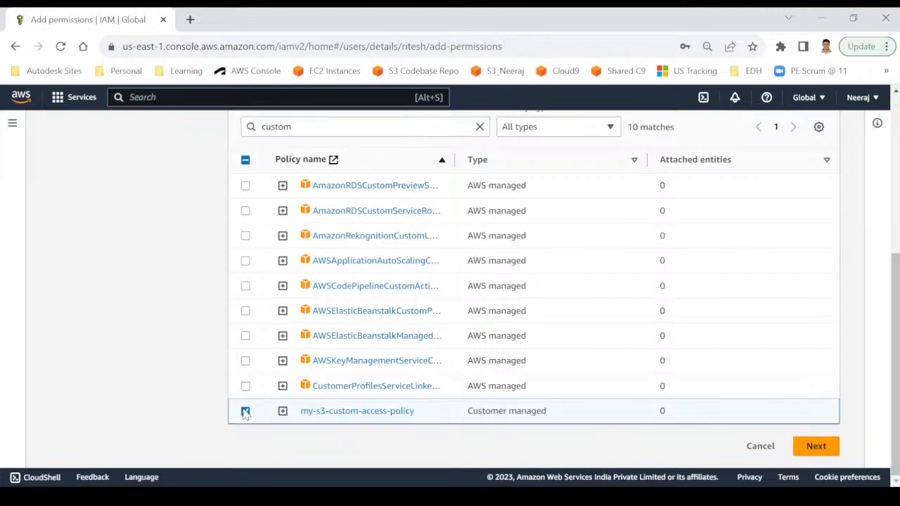
{"action": "left_click", "coordinate": [812, 447]}
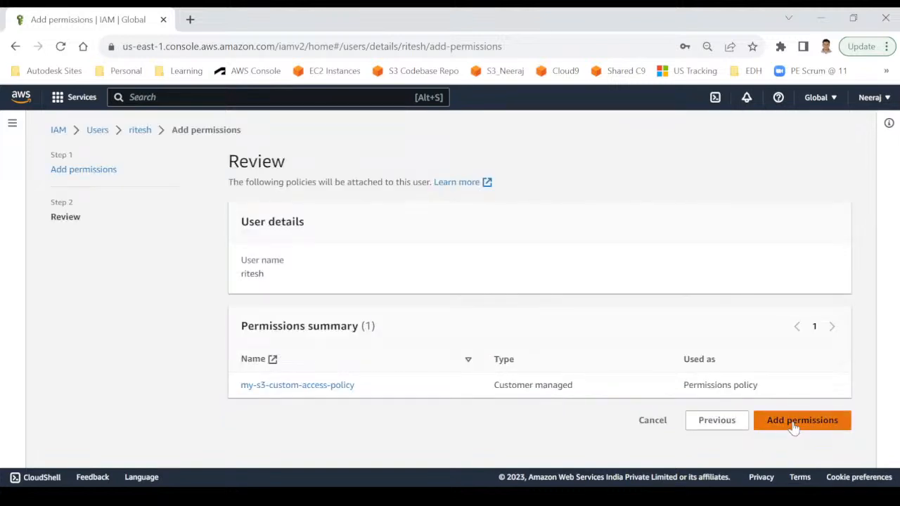
{"action": "left_click", "coordinate": [795, 420]}
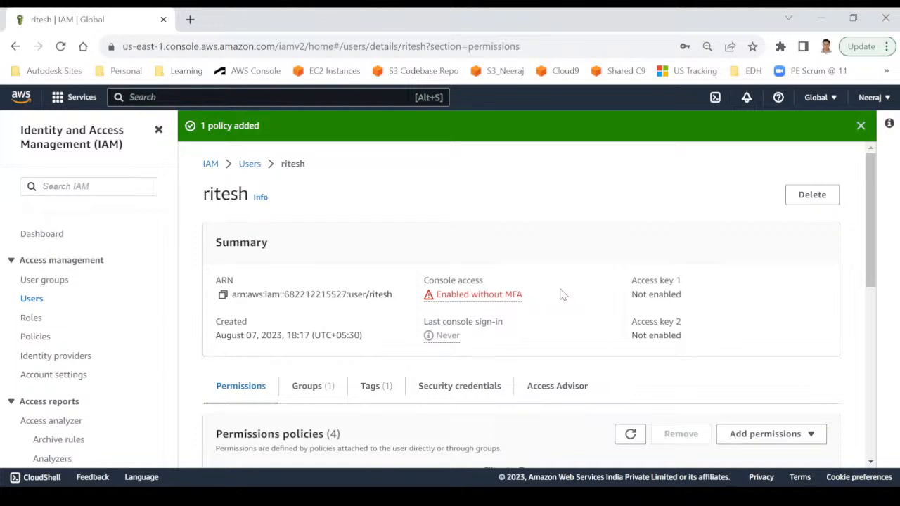
Start assigning an MFA device, entering the device name and keeping Authenticator app as type.
{"action": "left_click", "coordinate": [465, 295]}
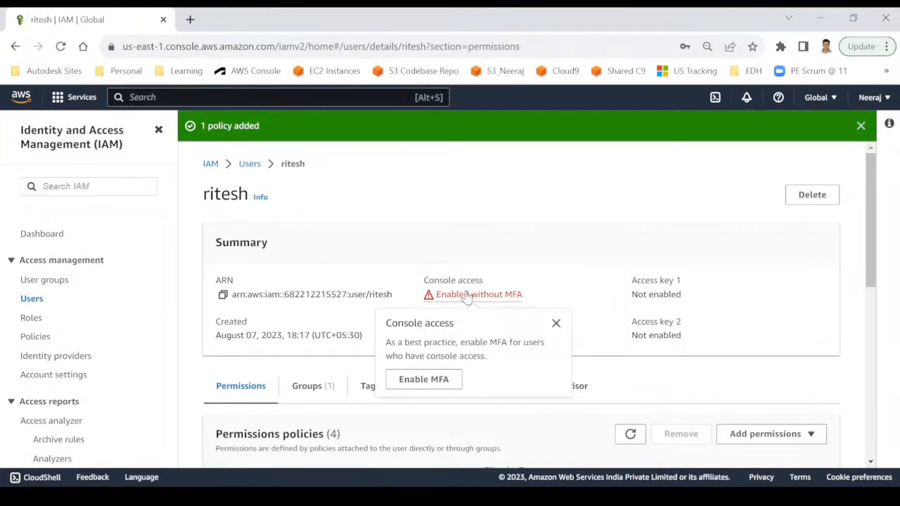
{"action": "left_click", "coordinate": [414, 381]}
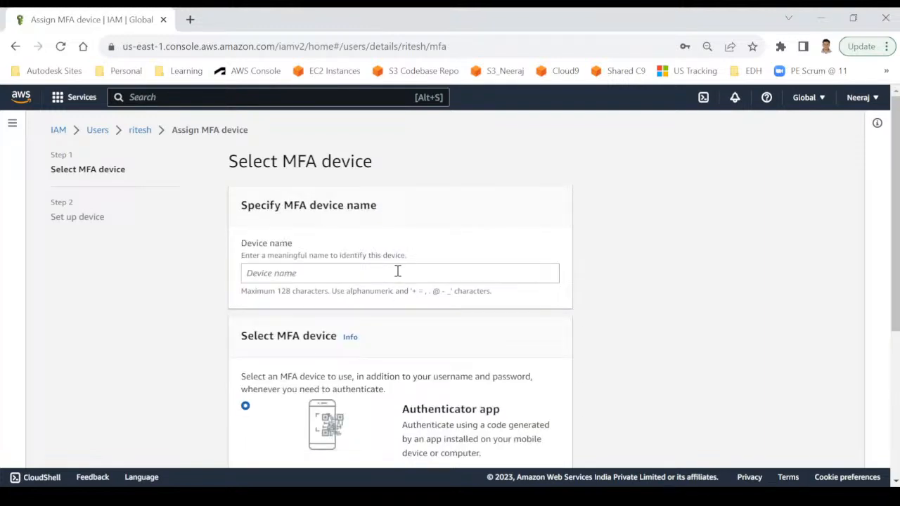
{"action": "scroll", "coordinate": [397, 271], "scroll_direction": "down", "scroll_amount": 1}
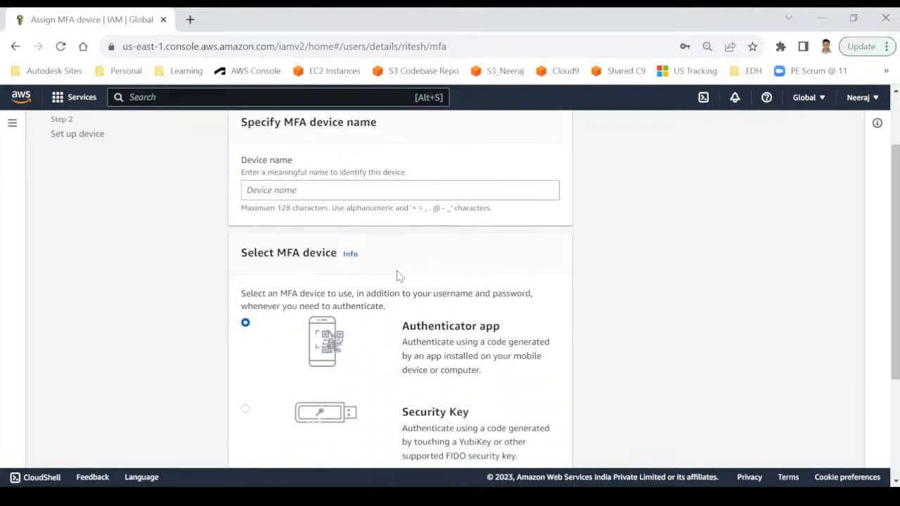
{"action": "left_click", "coordinate": [286, 186]}
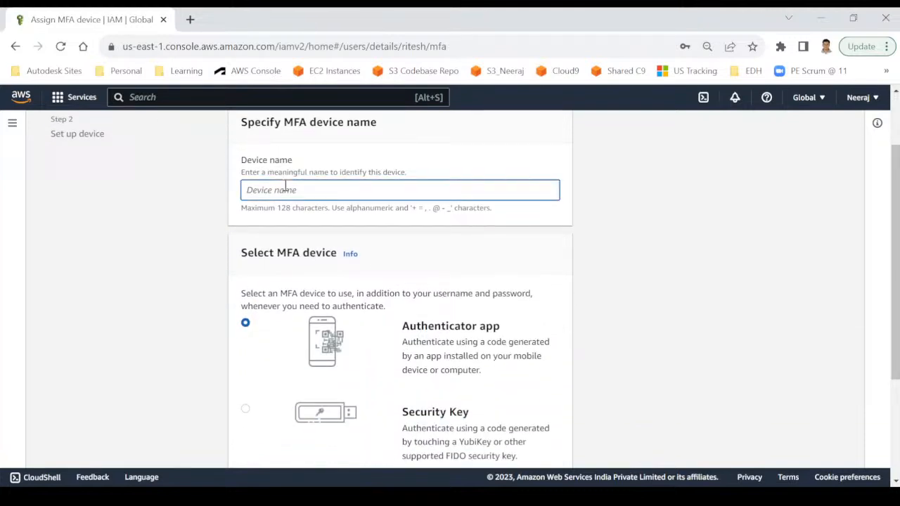
{"action": "scroll", "coordinate": [290, 192], "scroll_direction": "down", "scroll_amount": 1}
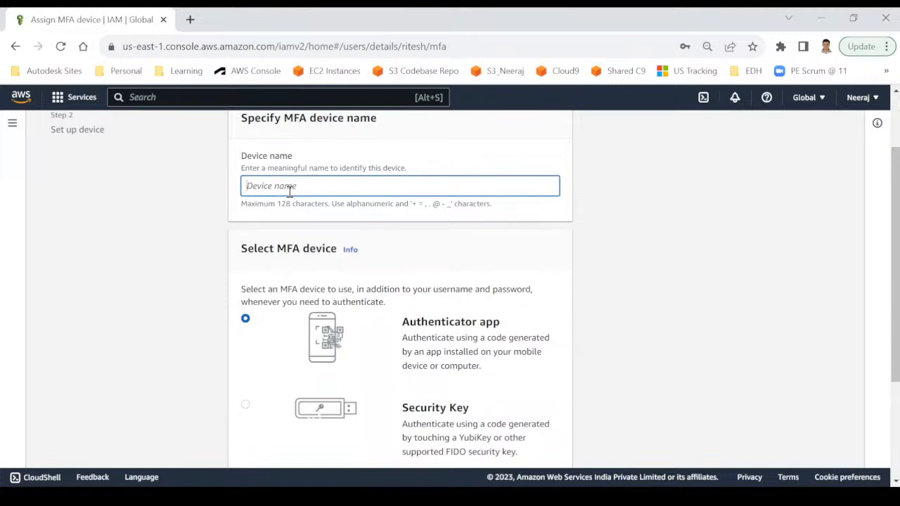
{"action": "type", "text": "ritesh-mfa"}
{"action": "scroll", "coordinate": [412, 213], "scroll_direction": "down", "scroll_amount": 1}
{"action": "scroll", "coordinate": [279, 319], "scroll_direction": "down", "scroll_amount": 1}
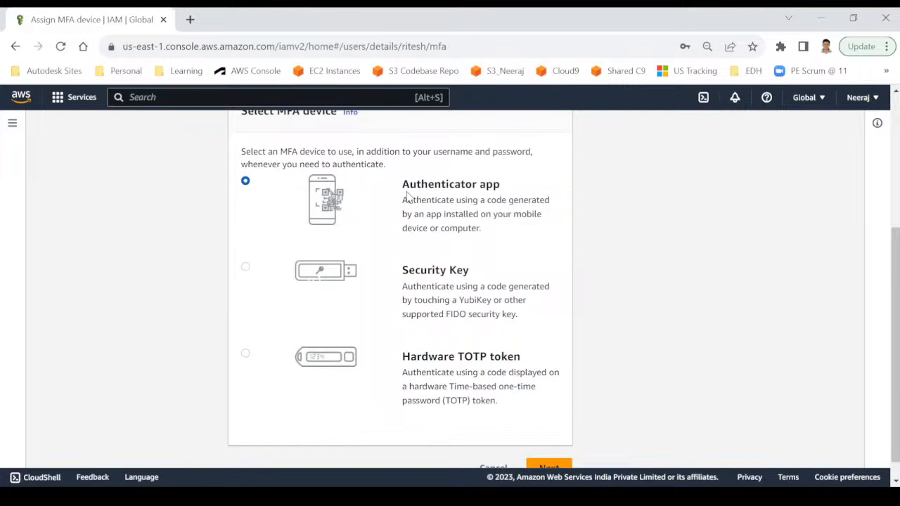
{"action": "scroll", "coordinate": [468, 317], "scroll_direction": "down", "scroll_amount": 1}
Advance to Set up device and display the authenticator QR code above the empty MFA code fields.
{"action": "left_click", "coordinate": [547, 447]}
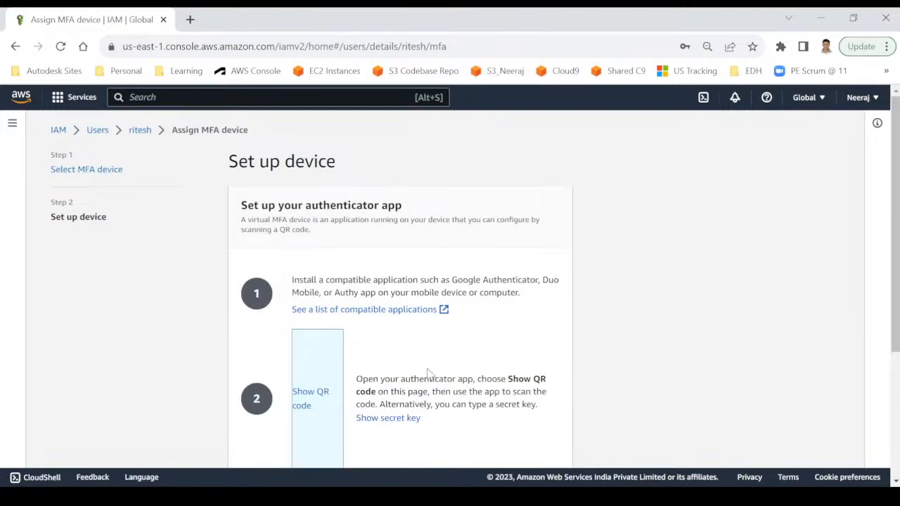
{"action": "scroll", "coordinate": [421, 375], "scroll_direction": "down", "scroll_amount": 2}
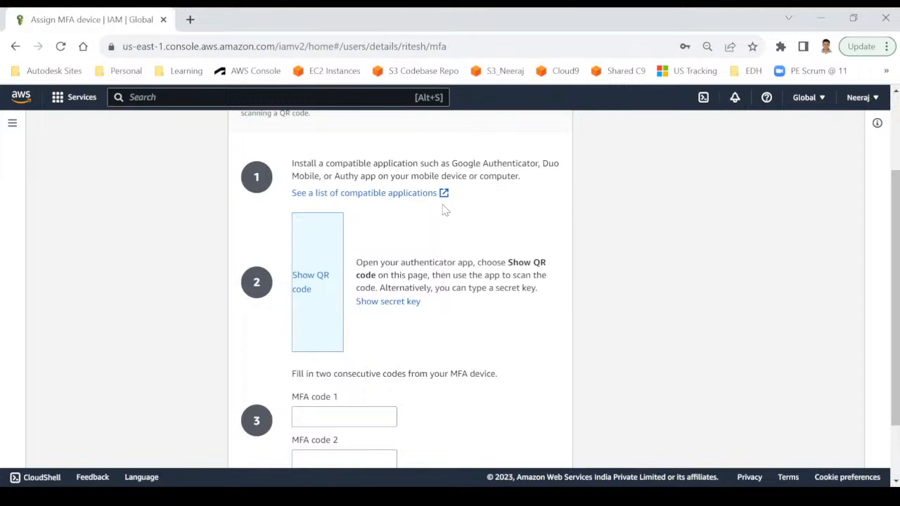
{"action": "left_click", "coordinate": [313, 277]}
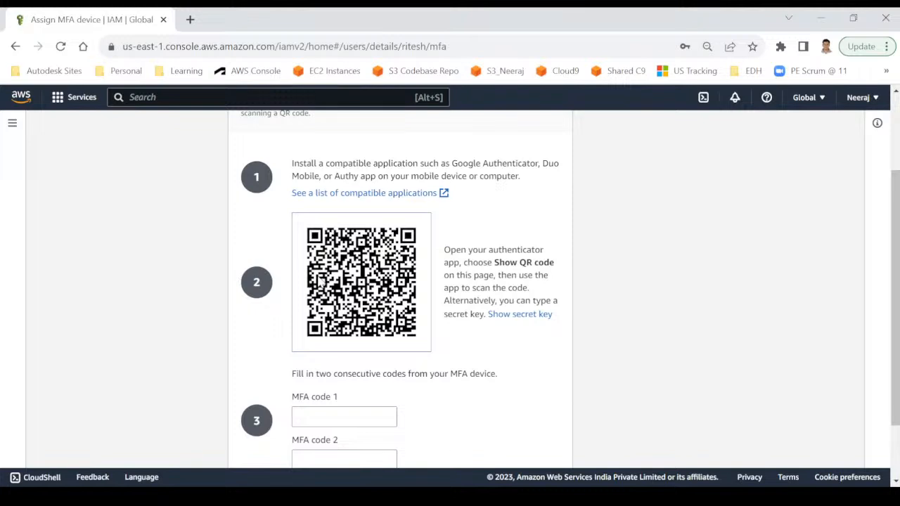
{"action": "scroll", "coordinate": [376, 322], "scroll_direction": "down", "scroll_amount": 2}
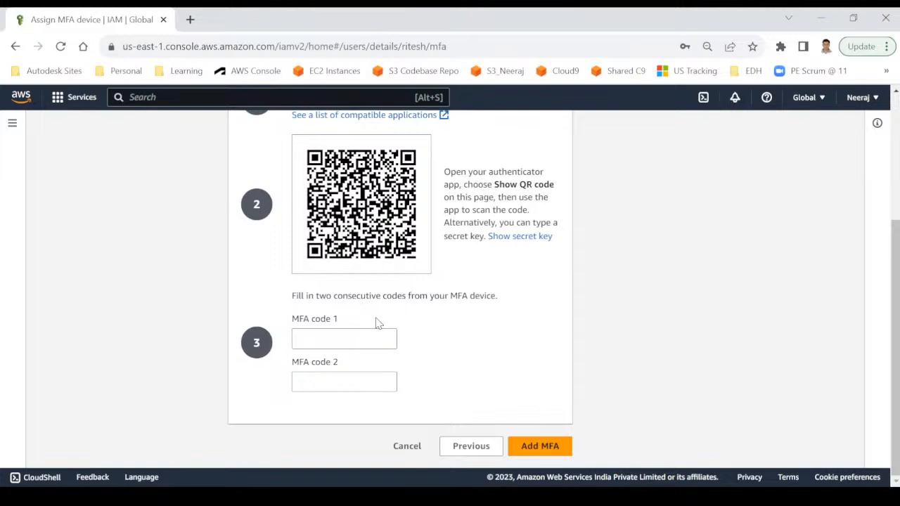
Start the MFA code entry, then abandon the MFA setup, leaving console access without MFA.
{"action": "left_click", "coordinate": [314, 340]}
{"action": "left_click", "coordinate": [337, 382]}
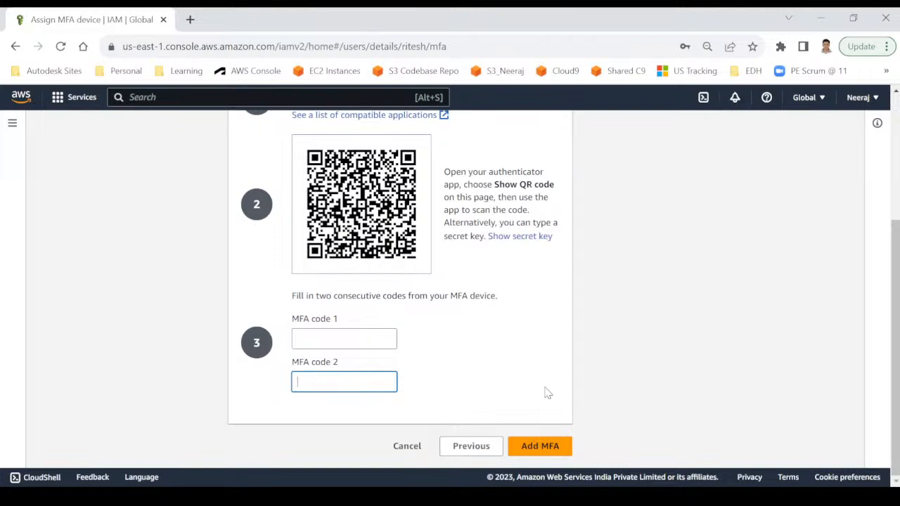
{"action": "left_click", "coordinate": [408, 446]}
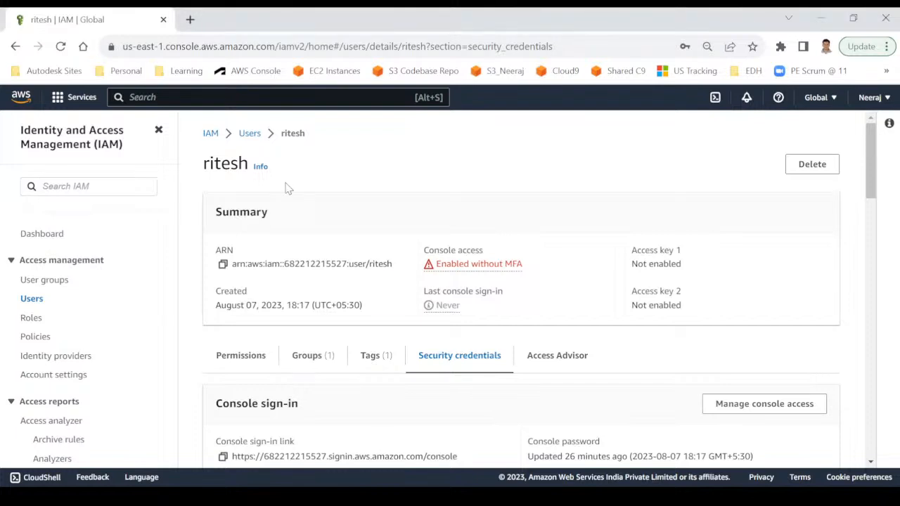
Search for s3 and open S3 to view the existing buckets and their creation dates.
{"action": "left_click", "coordinate": [159, 92]}
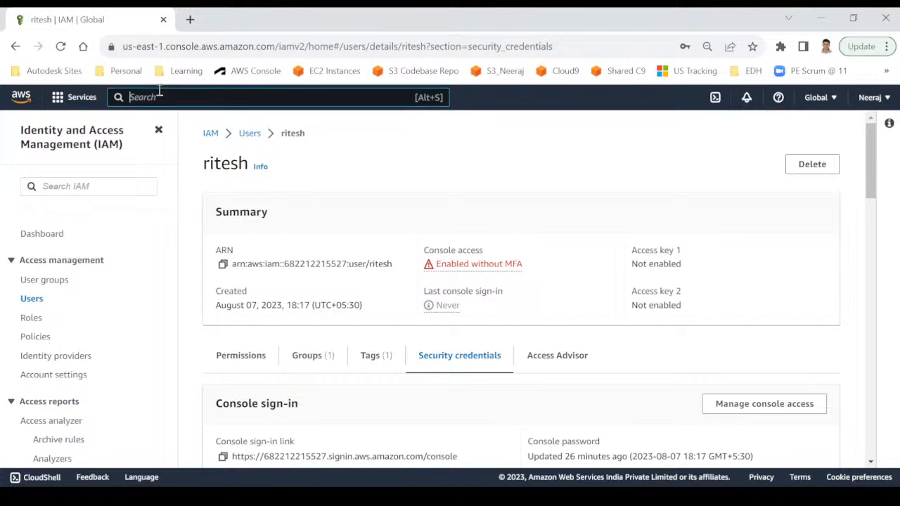
{"action": "type", "text": "s3"}
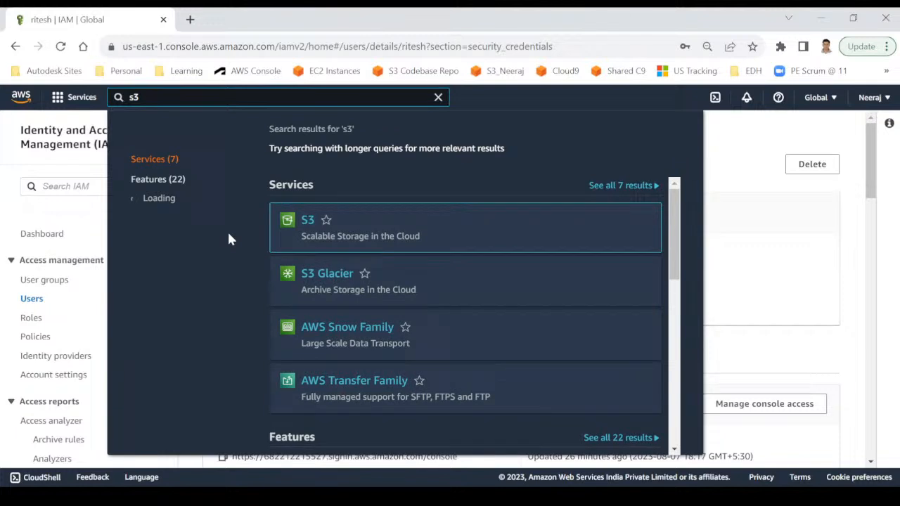
{"action": "left_click", "coordinate": [305, 222]}
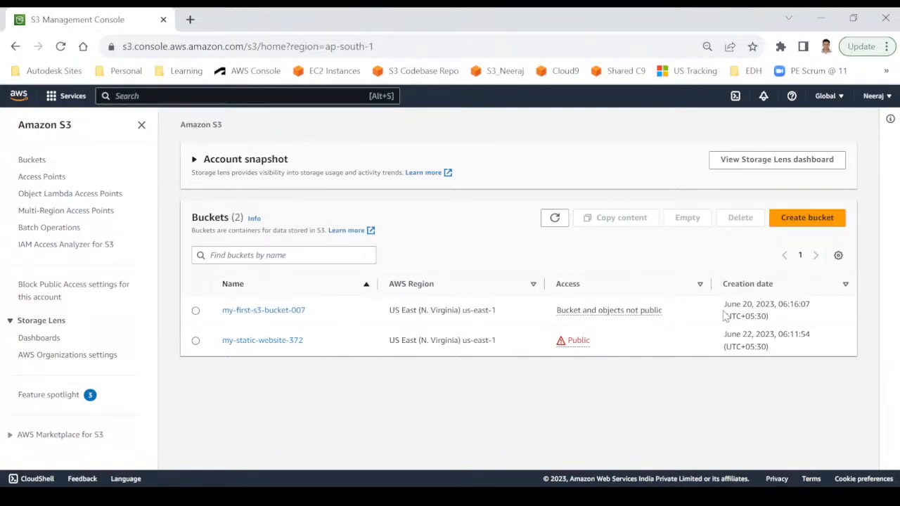
{"action": "left_click_drag", "start_coordinate": [723, 304], "coordinate": [752, 304]}
Start a new bucket and enter the name my-first-bucket.
{"action": "left_click", "coordinate": [719, 334]}
{"action": "left_click", "coordinate": [790, 221]}
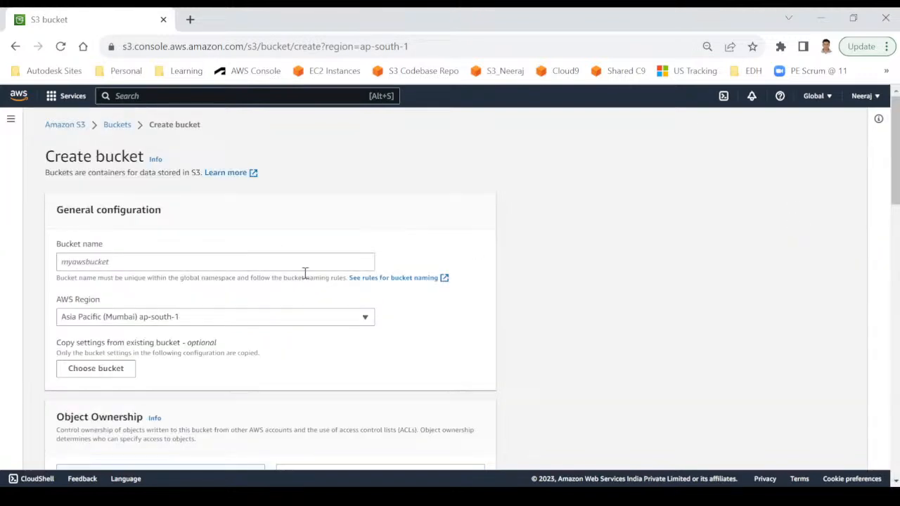
{"action": "left_click", "coordinate": [232, 259]}
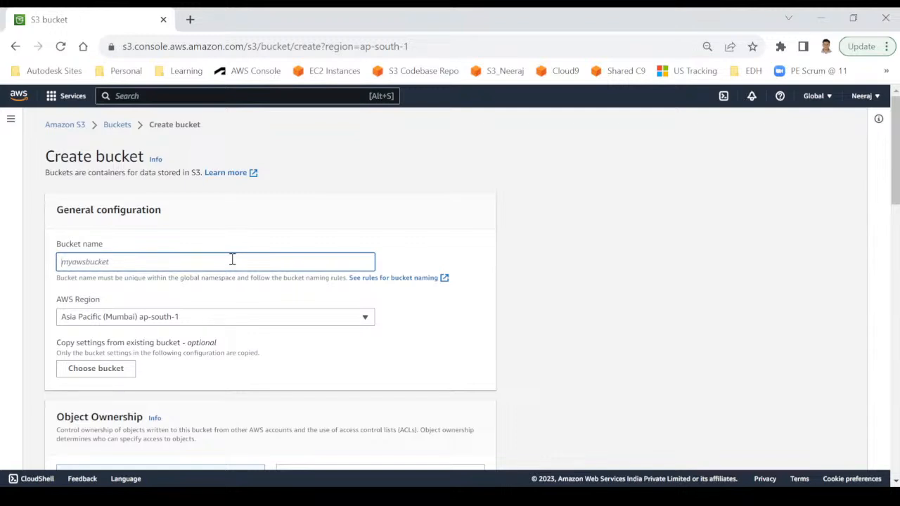
{"action": "type", "text": "my-first-bucket"}
Review the bucket naming rule and bring up the AWS Region choices.
{"action": "left_click", "coordinate": [258, 296]}
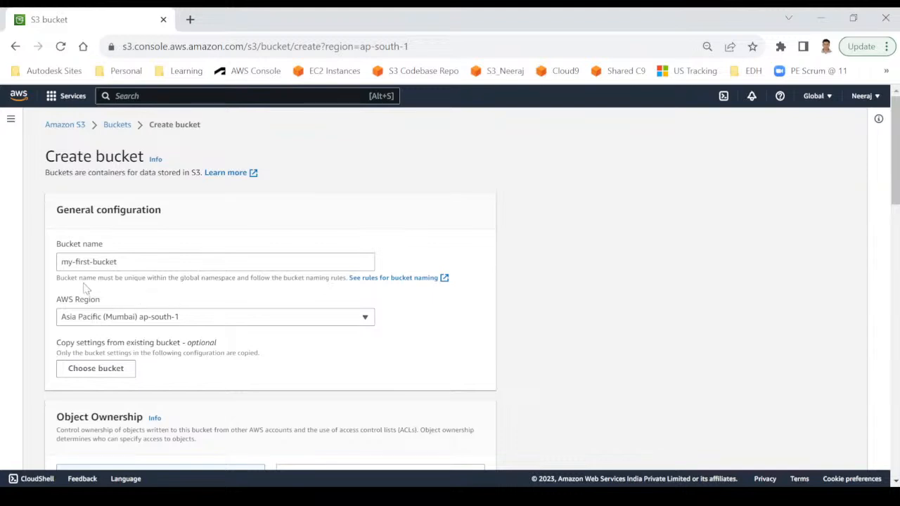
{"action": "left_click_drag", "start_coordinate": [56, 275], "coordinate": [287, 291]}
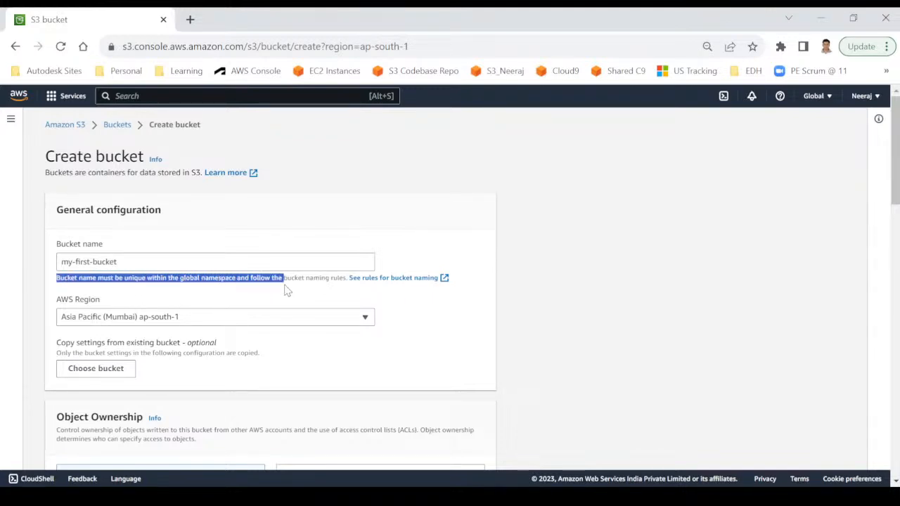
{"action": "left_click", "coordinate": [437, 301]}
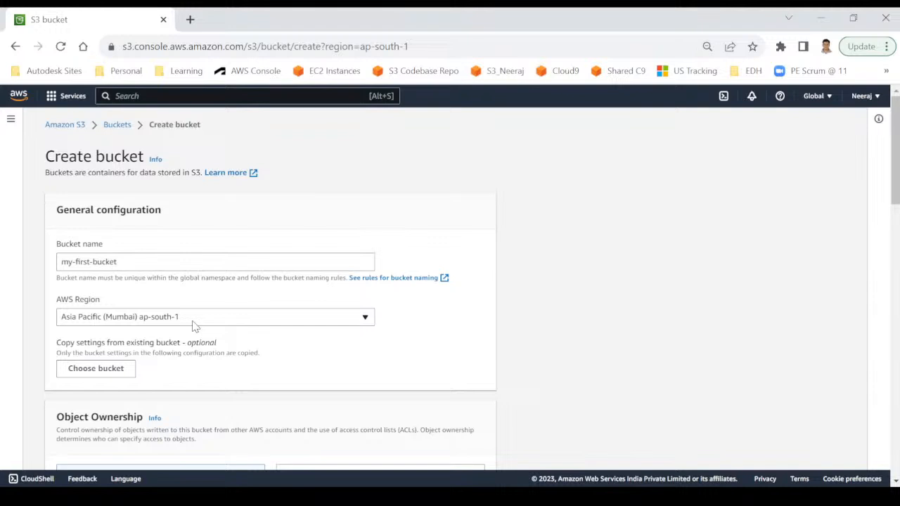
{"action": "left_click", "coordinate": [221, 324]}
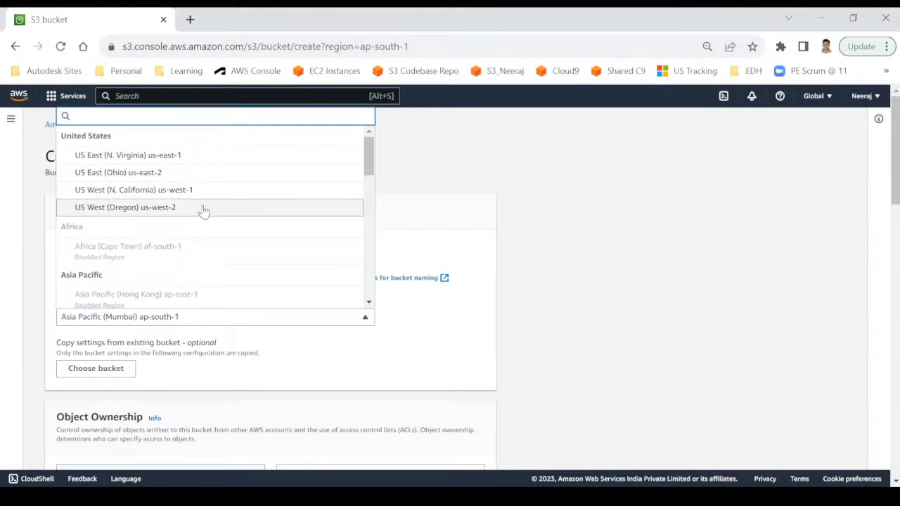
Browse the regions and close the list, keeping Asia Pacific (Mumbai) ap-south-1, then view Object Ownership.
{"action": "scroll", "coordinate": [203, 211], "scroll_direction": "down", "scroll_amount": 3}
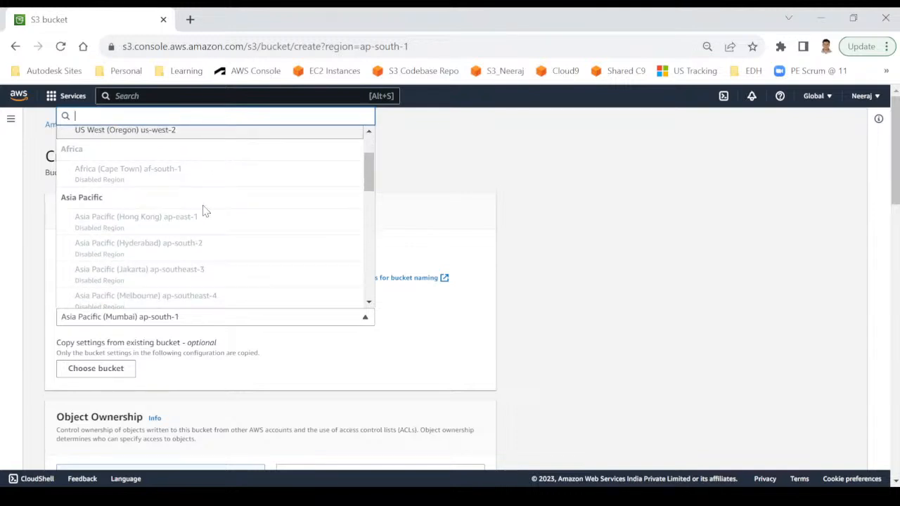
{"action": "scroll", "coordinate": [203, 211], "scroll_direction": "down", "scroll_amount": 3}
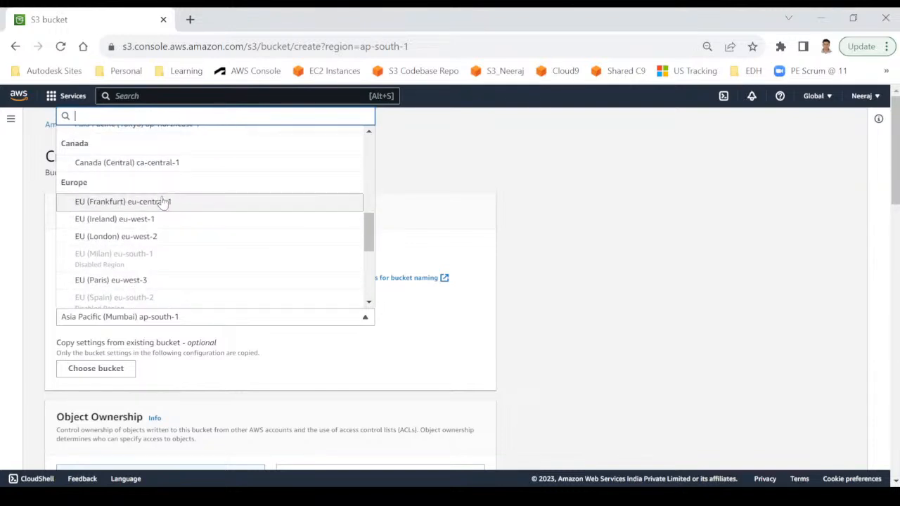
{"action": "scroll", "coordinate": [169, 264], "scroll_direction": "down", "scroll_amount": 2}
{"action": "scroll", "coordinate": [169, 266], "scroll_direction": "down", "scroll_amount": 4}
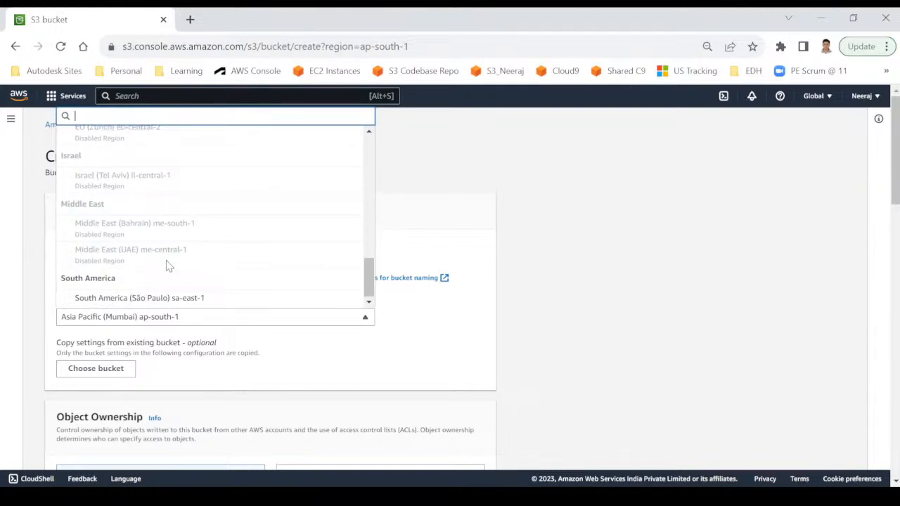
{"action": "scroll", "coordinate": [167, 266], "scroll_direction": "up", "scroll_amount": 5}
{"action": "scroll", "coordinate": [169, 265], "scroll_direction": "up", "scroll_amount": 5}
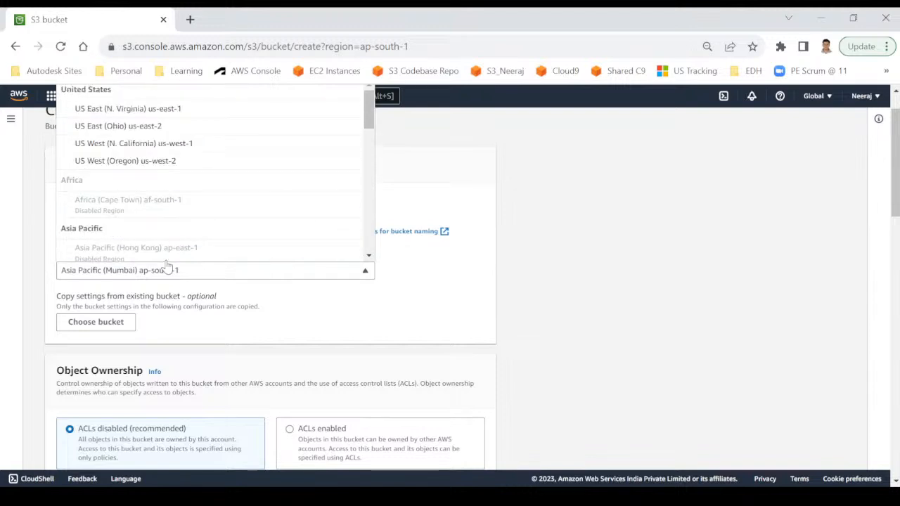
{"action": "left_click", "coordinate": [589, 261]}
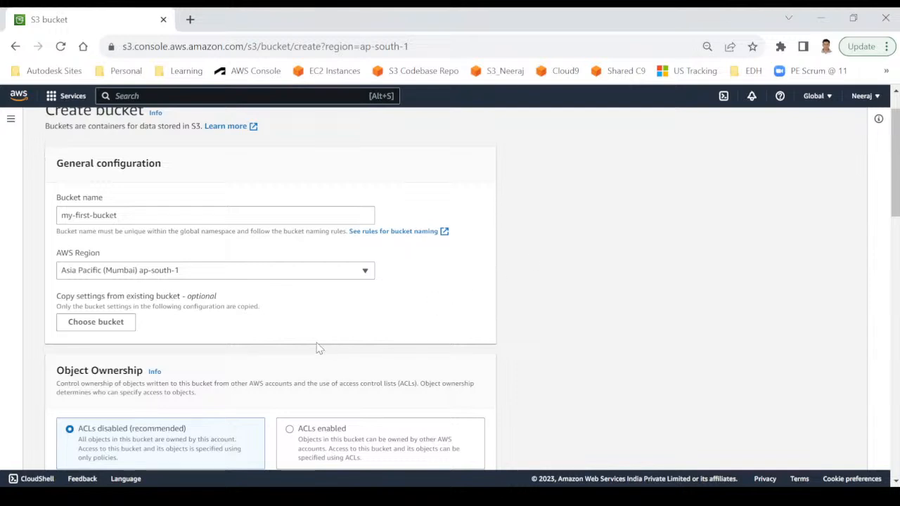
{"action": "scroll", "coordinate": [303, 351], "scroll_direction": "down", "scroll_amount": 1}
{"action": "scroll", "coordinate": [187, 373], "scroll_direction": "down", "scroll_amount": 1}
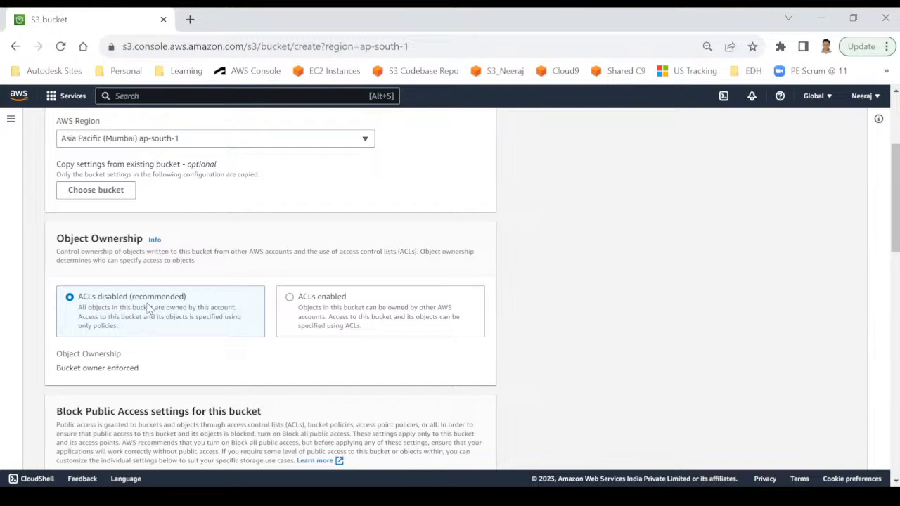
{"action": "scroll", "coordinate": [149, 307], "scroll_direction": "down", "scroll_amount": 5}
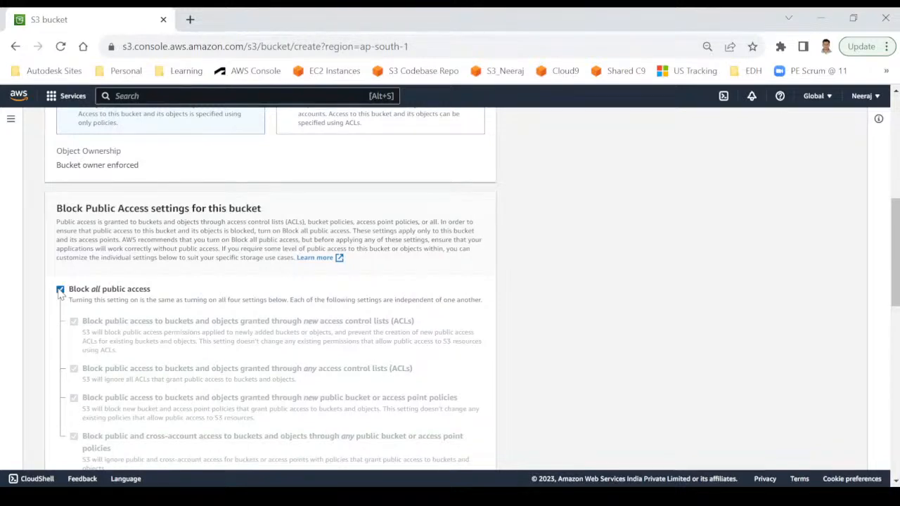
{"action": "left_click", "coordinate": [61, 291]}
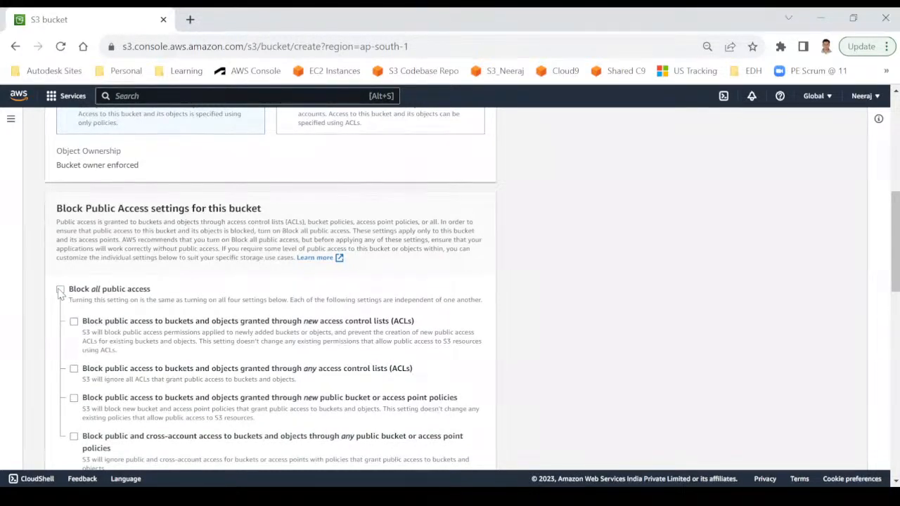
{"action": "left_click", "coordinate": [60, 291]}
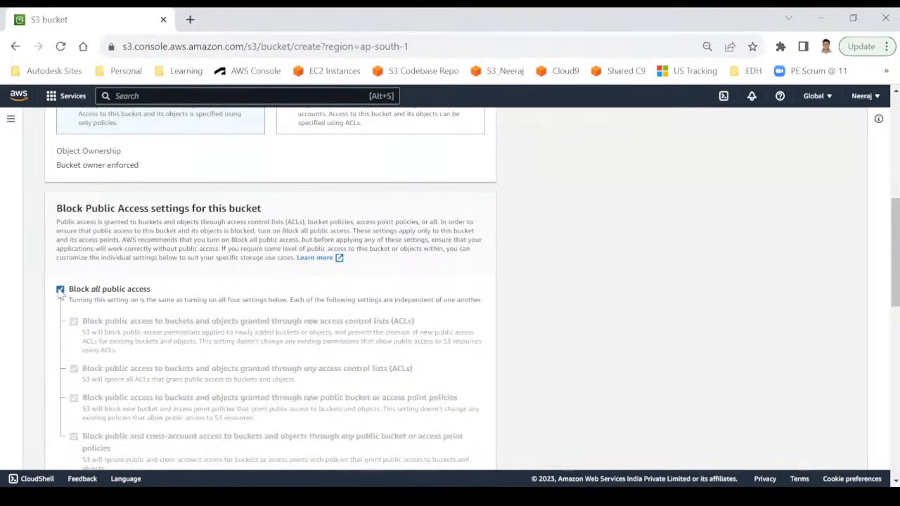
{"action": "scroll", "coordinate": [168, 329], "scroll_direction": "down", "scroll_amount": 1}
{"action": "scroll", "coordinate": [169, 329], "scroll_direction": "down", "scroll_amount": 3}
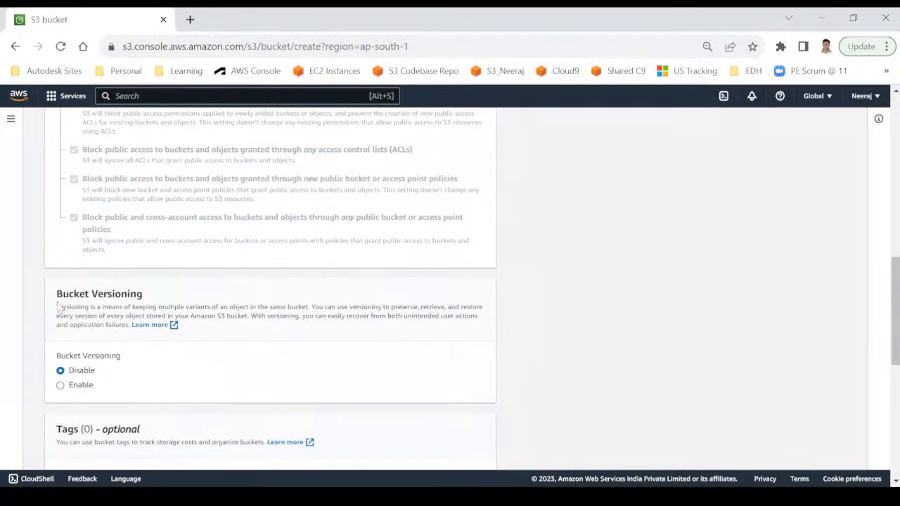
{"action": "scroll", "coordinate": [320, 344], "scroll_direction": "down", "scroll_amount": 1}
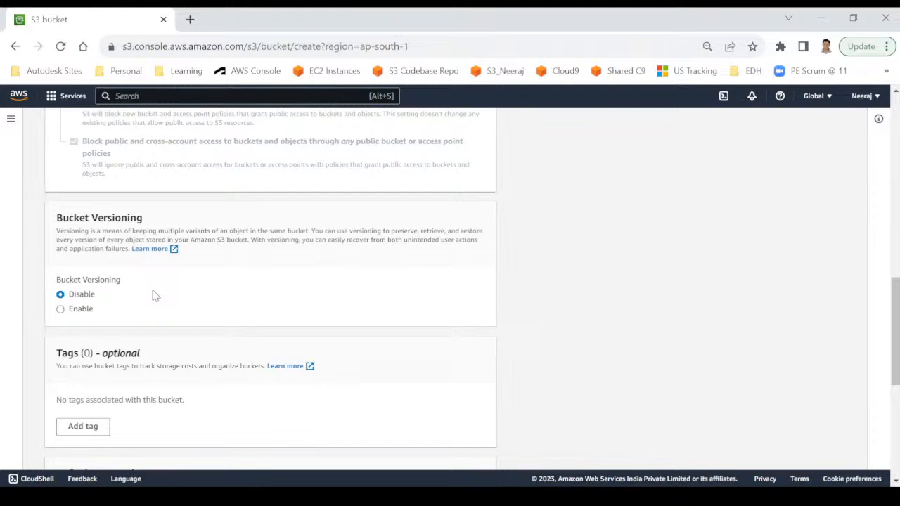
Enable Bucket Versioning and scroll down to the SSE-S3 Default encryption setting.
{"action": "left_click", "coordinate": [80, 311]}
{"action": "scroll", "coordinate": [297, 282], "scroll_direction": "down", "scroll_amount": 3}
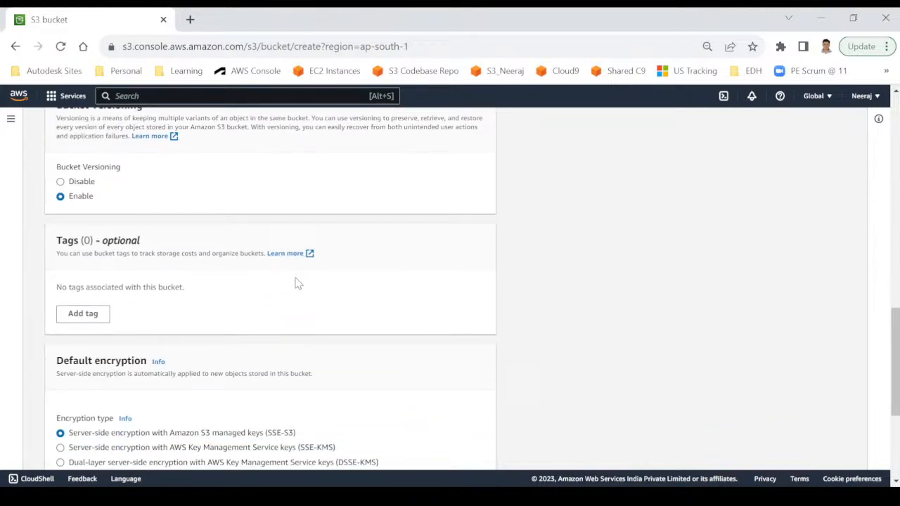
{"action": "scroll", "coordinate": [297, 282], "scroll_direction": "down", "scroll_amount": 1}
{"action": "scroll", "coordinate": [296, 283], "scroll_direction": "down", "scroll_amount": 1}
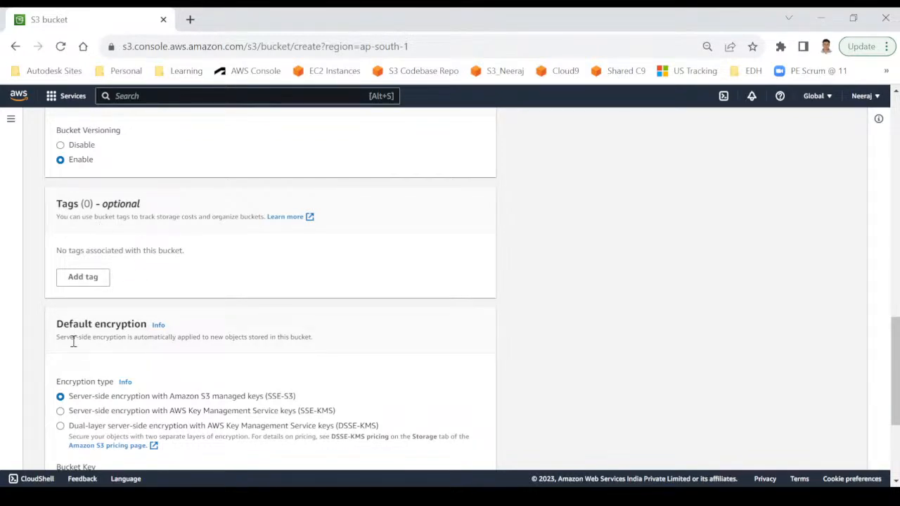
{"action": "scroll", "coordinate": [73, 343], "scroll_direction": "down", "scroll_amount": 1}
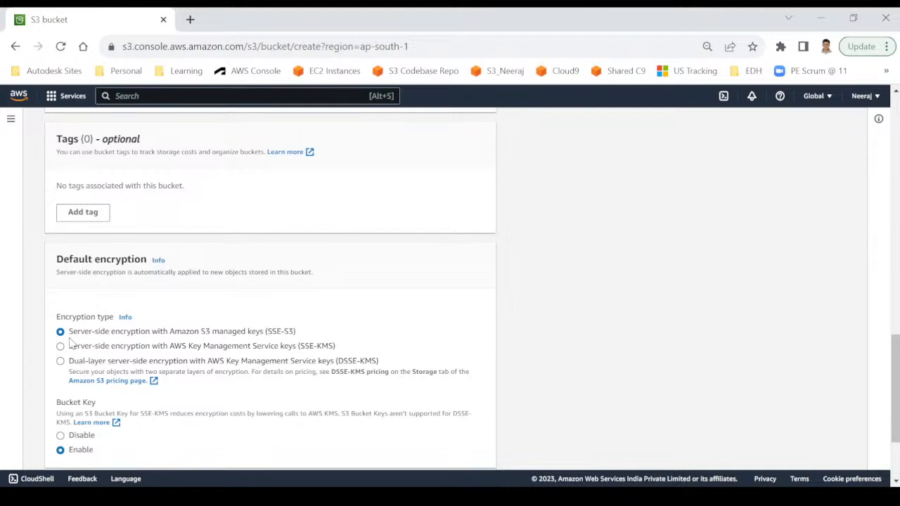
Keep SSE-S3 encryption and submit the bucket, which fails because my-first-bucket already exists.
{"action": "left_click_drag", "start_coordinate": [71, 335], "coordinate": [262, 335]}
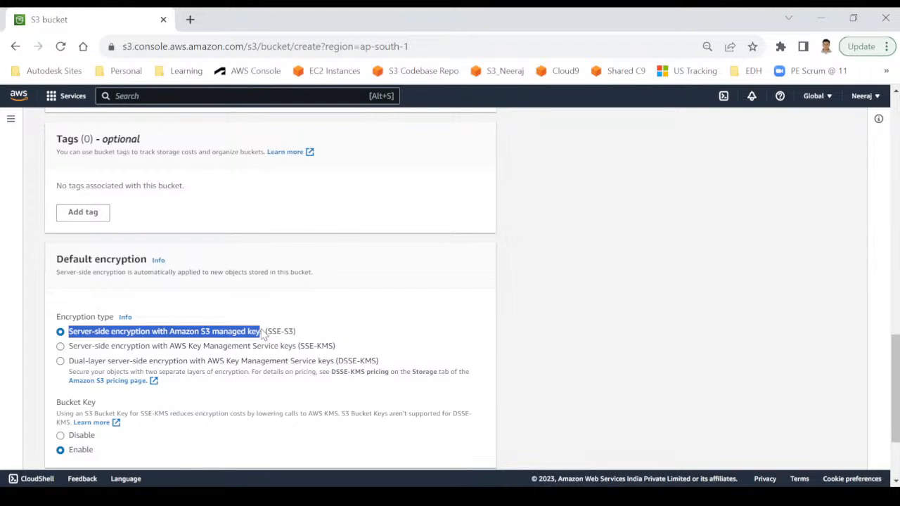
{"action": "scroll", "coordinate": [234, 392], "scroll_direction": "down", "scroll_amount": 3}
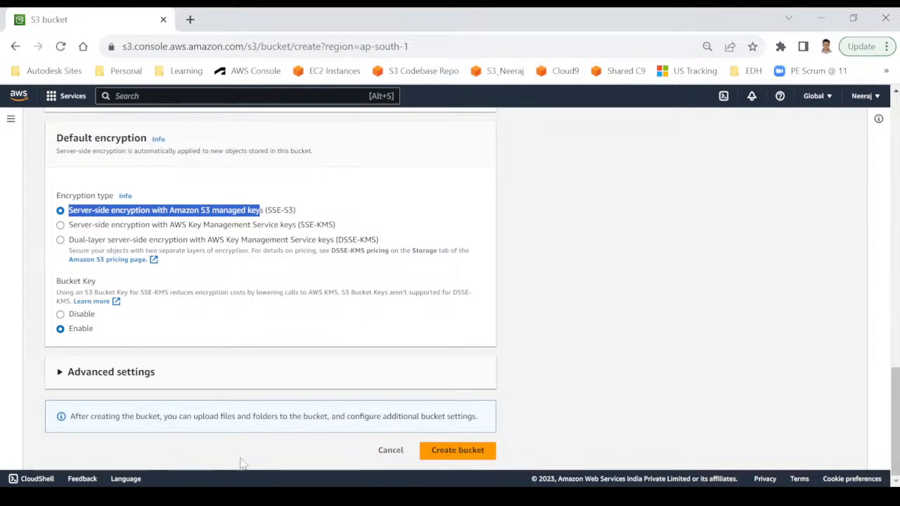
{"action": "left_click", "coordinate": [444, 457]}
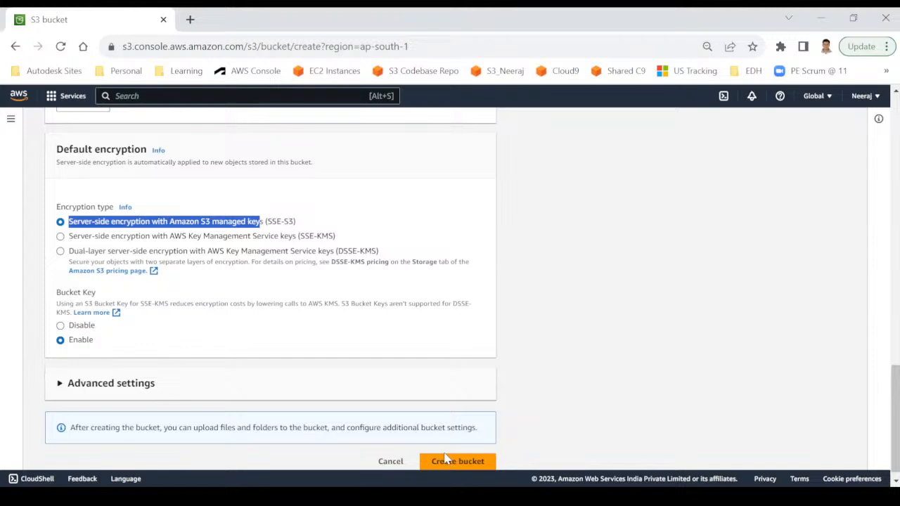
{"action": "scroll", "coordinate": [382, 287], "scroll_direction": "up", "scroll_amount": 9}
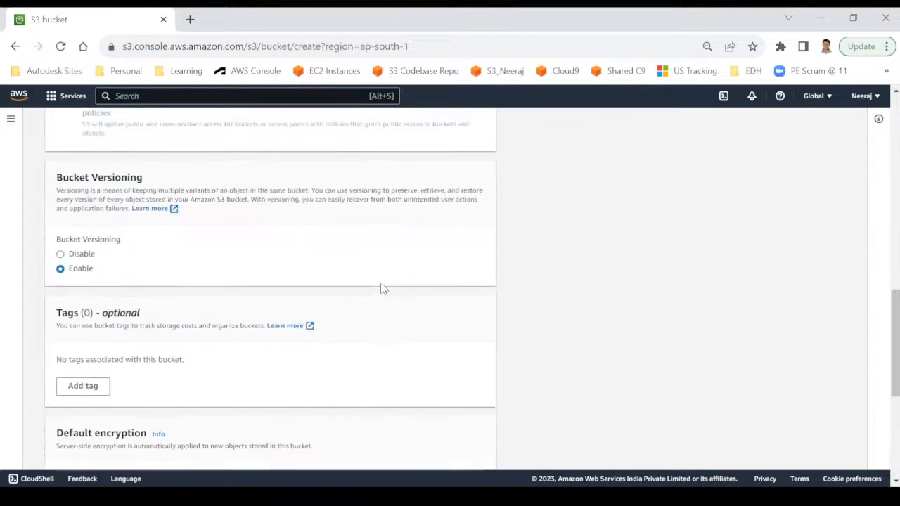
{"action": "scroll", "coordinate": [382, 287], "scroll_direction": "up", "scroll_amount": 8}
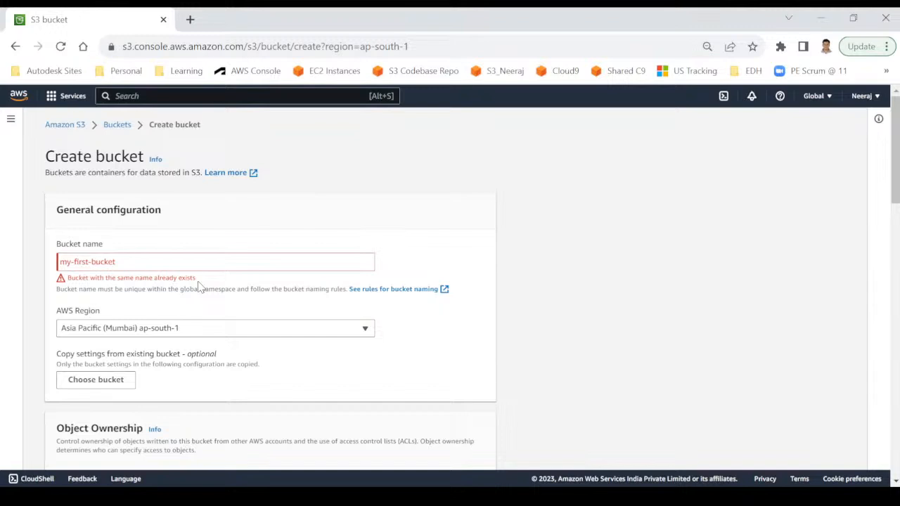
Rename the bucket to my-first-bucket-3987 and create it.
{"action": "left_click", "coordinate": [124, 263]}
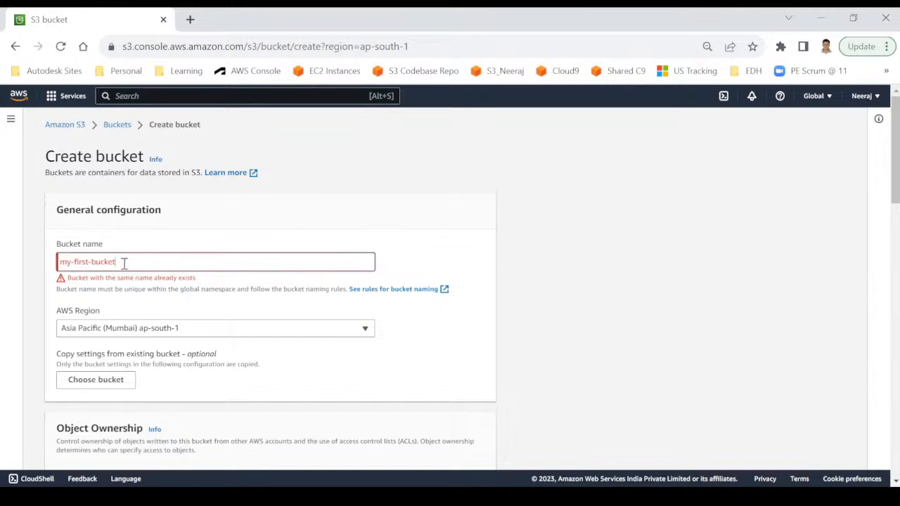
{"action": "type", "text": "-"}
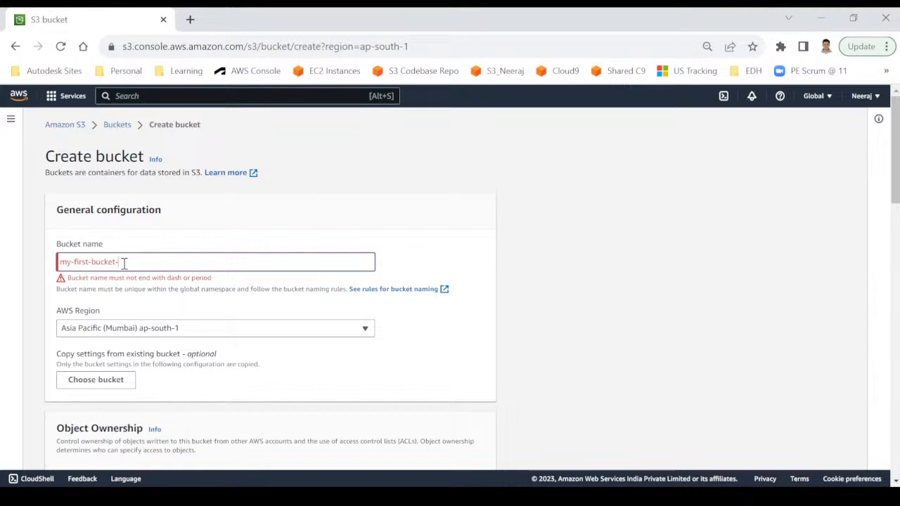
{"action": "type", "text": "3987"}
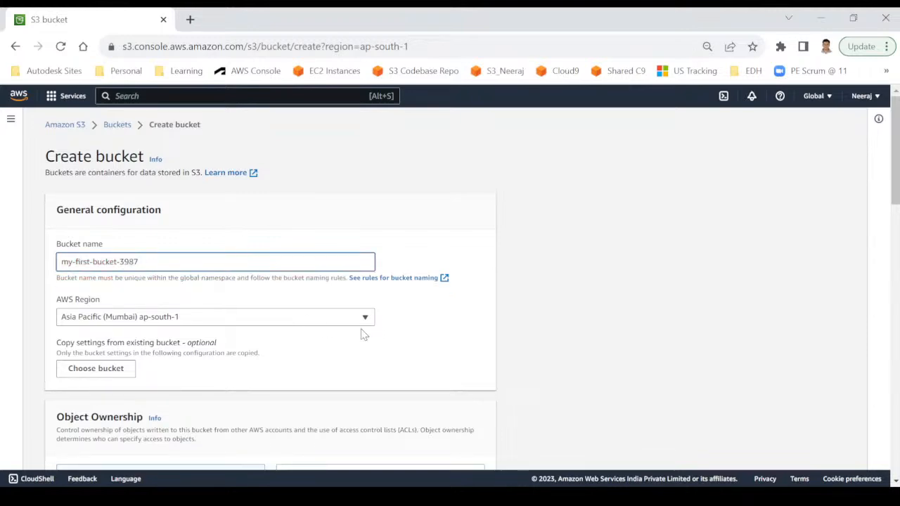
{"action": "left_click", "coordinate": [428, 322]}
{"action": "scroll", "coordinate": [430, 321], "scroll_direction": "down", "scroll_amount": 15}
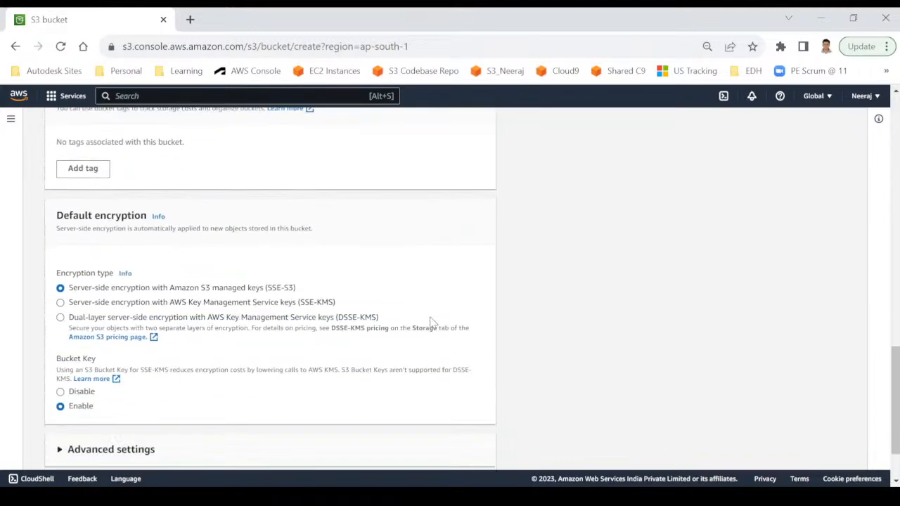
{"action": "left_click", "coordinate": [458, 454]}
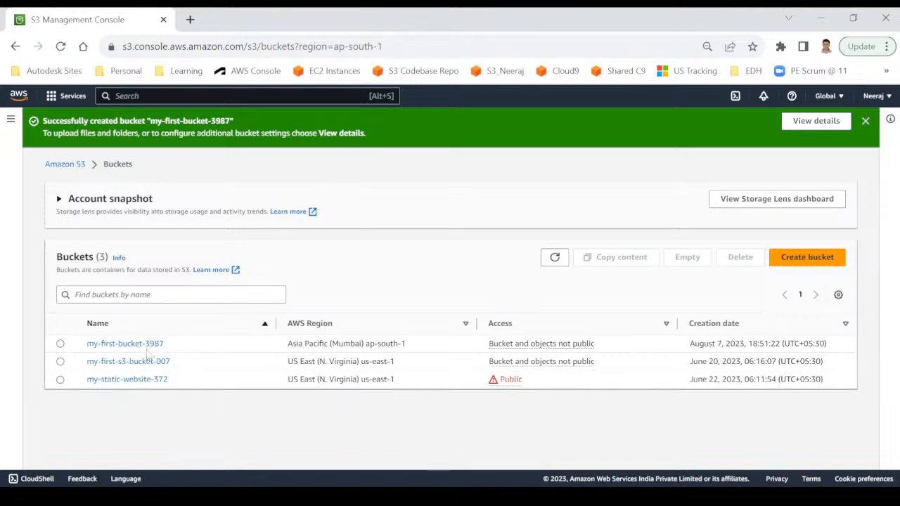
Point out the new bucket's name and creation date, then open my-first-bucket-3987.
{"action": "left_click_drag", "start_coordinate": [173, 347], "coordinate": [90, 355]}
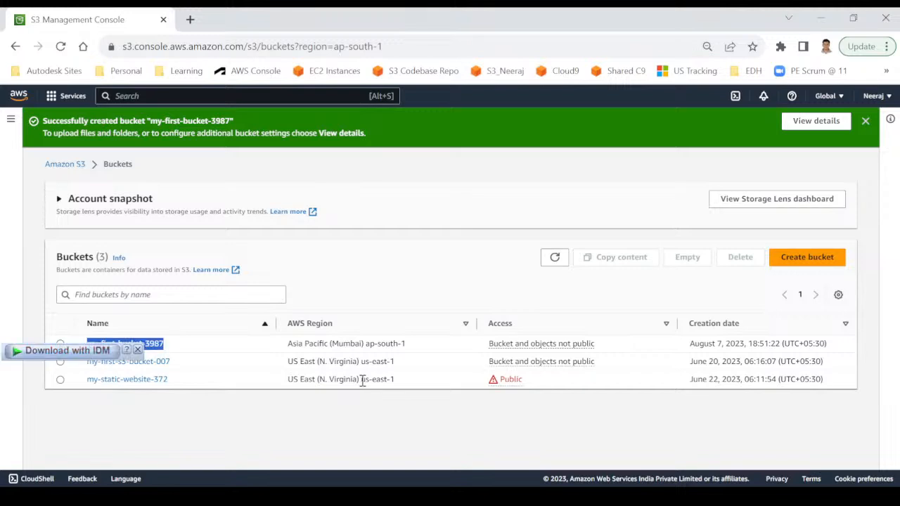
{"action": "left_click_drag", "start_coordinate": [687, 344], "coordinate": [807, 343]}
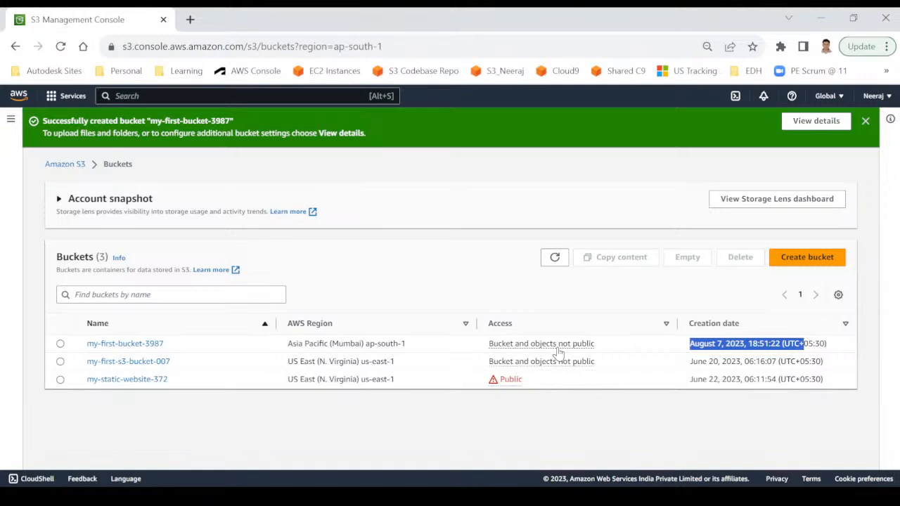
{"action": "left_click", "coordinate": [148, 344]}
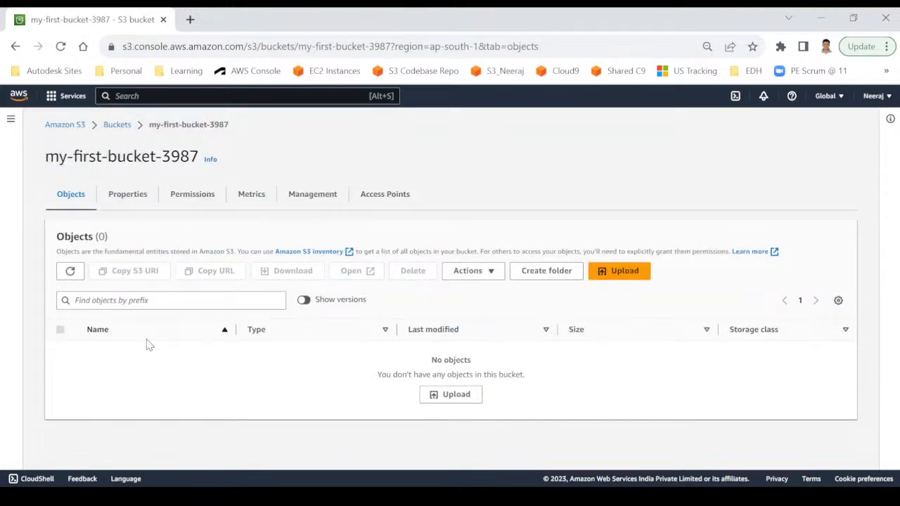
Begin an upload into my-first-bucket-3987.
{"action": "left_click", "coordinate": [619, 270]}
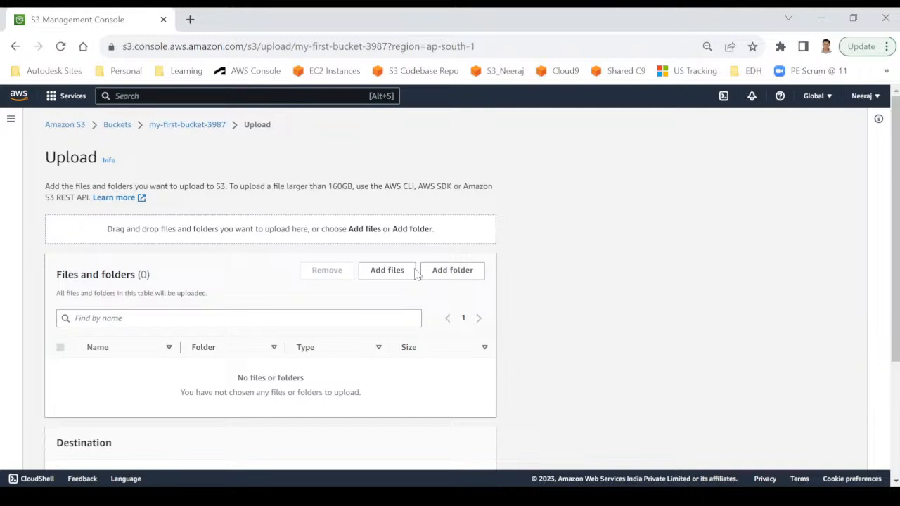
Add sample_emp_data.csv (310.0 B) from the computer and upload it to the bucket.
{"action": "left_click", "coordinate": [393, 274]}
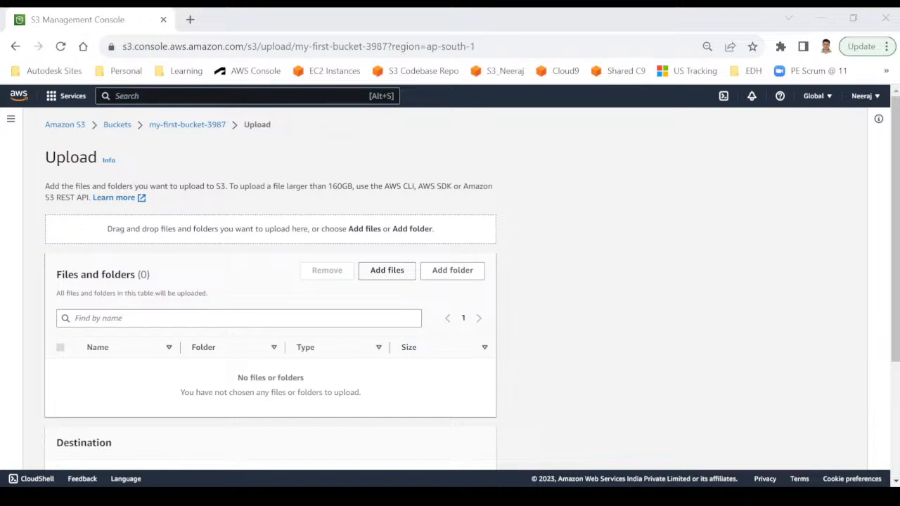
{"action": "left_click", "coordinate": [725, 456]}
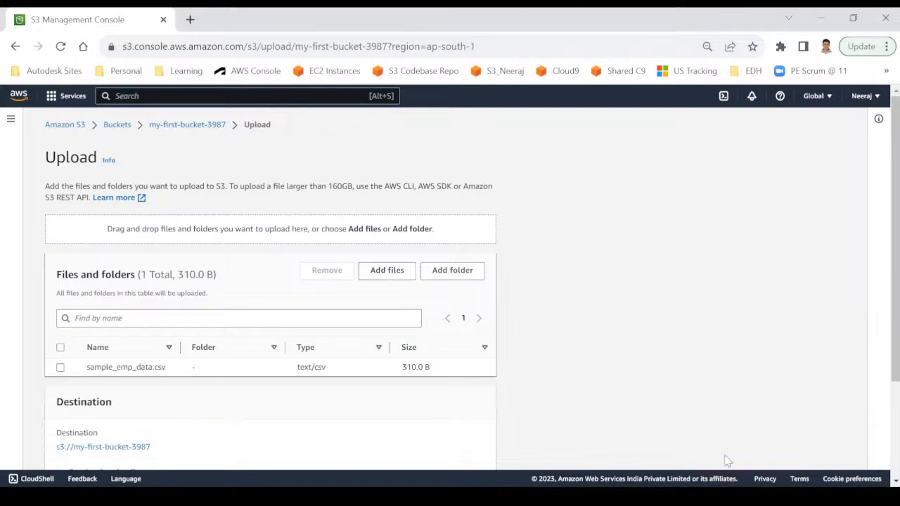
{"action": "scroll", "coordinate": [364, 435], "scroll_direction": "down", "scroll_amount": 2}
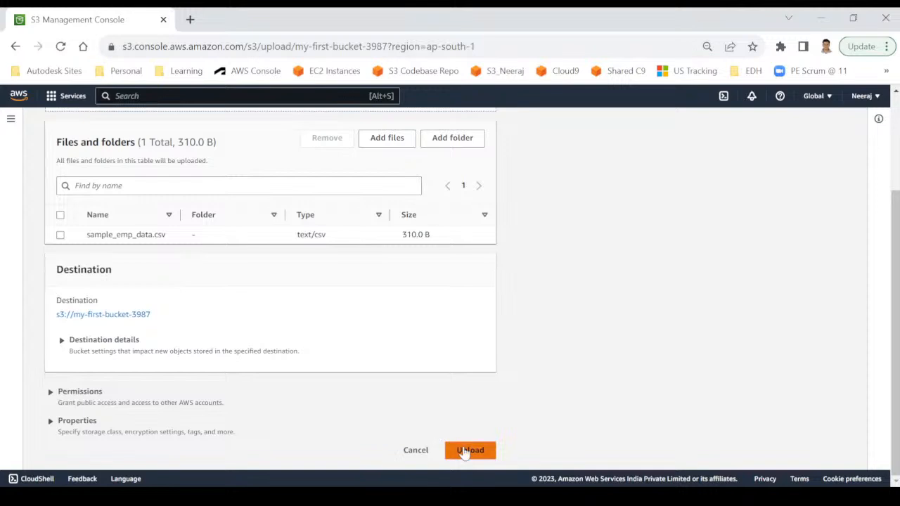
{"action": "left_click", "coordinate": [475, 455]}
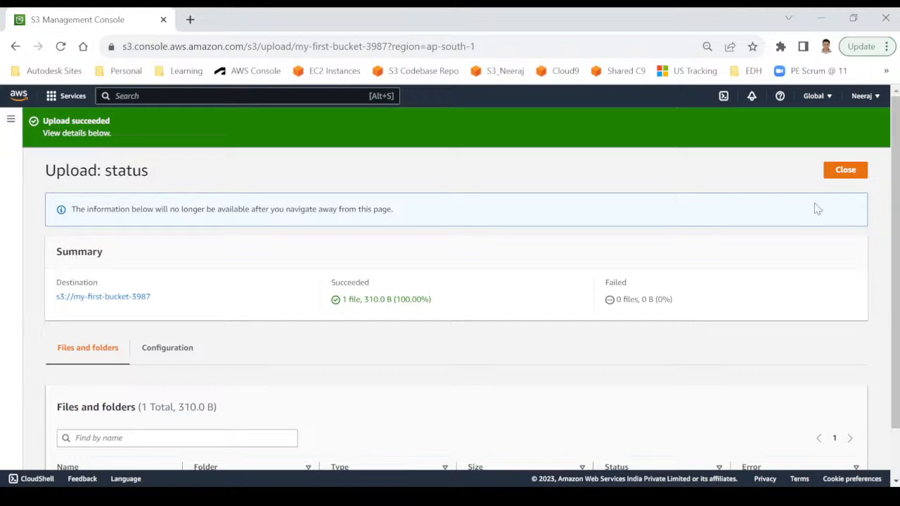
Return to my-first-bucket-3987's Objects list and highlight sample_emp_data.csv's 310.0 B size.
{"action": "left_click", "coordinate": [846, 172]}
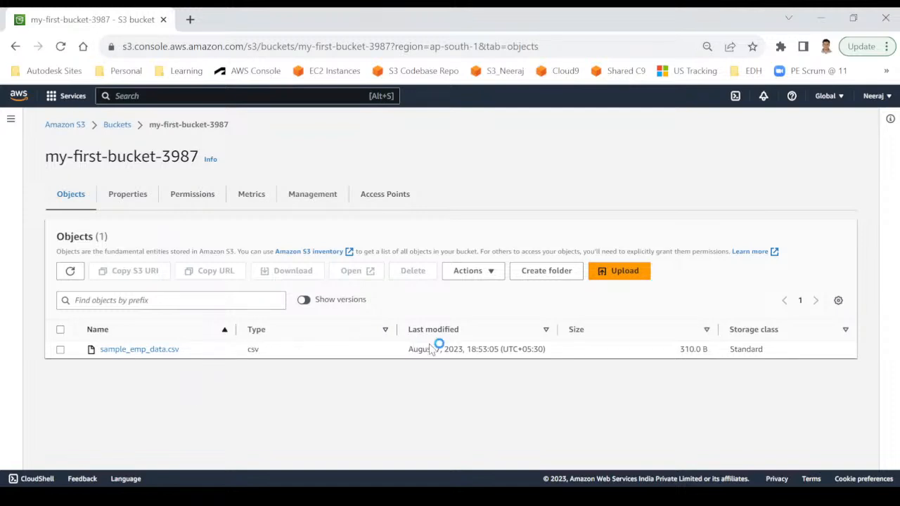
{"action": "left_click_drag", "start_coordinate": [678, 349], "coordinate": [710, 357]}
{"action": "key", "text": "alt+Tab"}
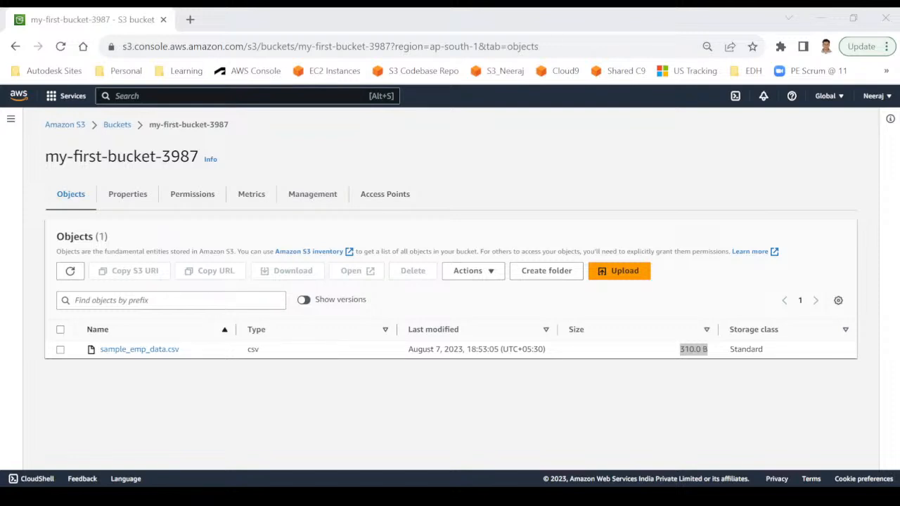
{"action": "key", "text": "alt+Tab"}
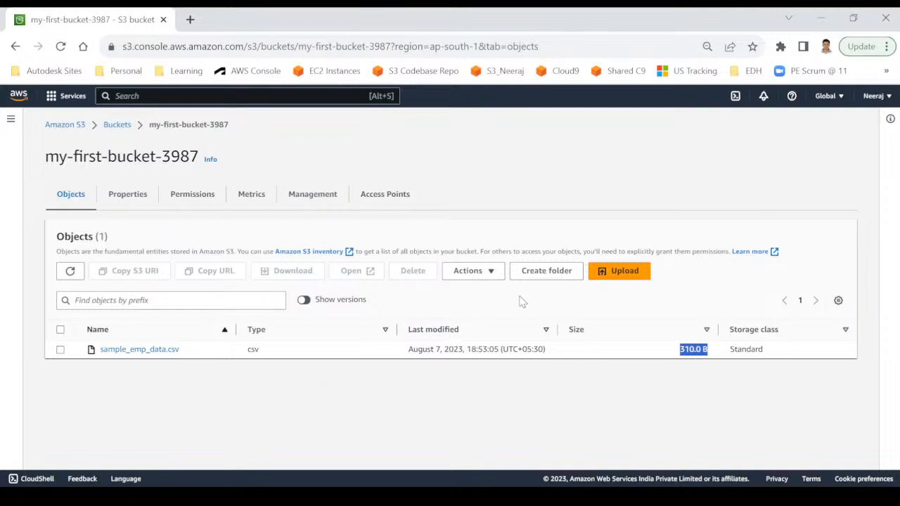
Upload the edited 347.0 B sample_emp_data.csv to my-first-bucket-3987, staying until it succeeds.
{"action": "left_click", "coordinate": [615, 271]}
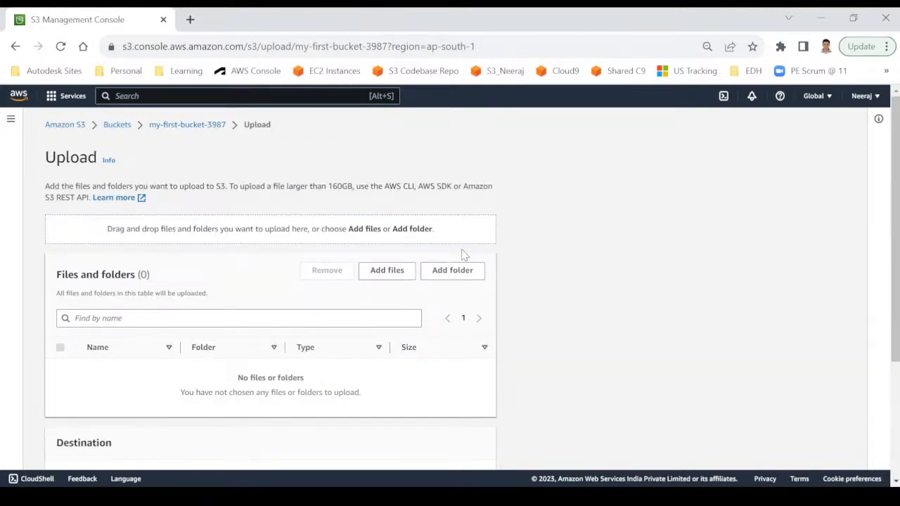
{"action": "left_click", "coordinate": [387, 274]}
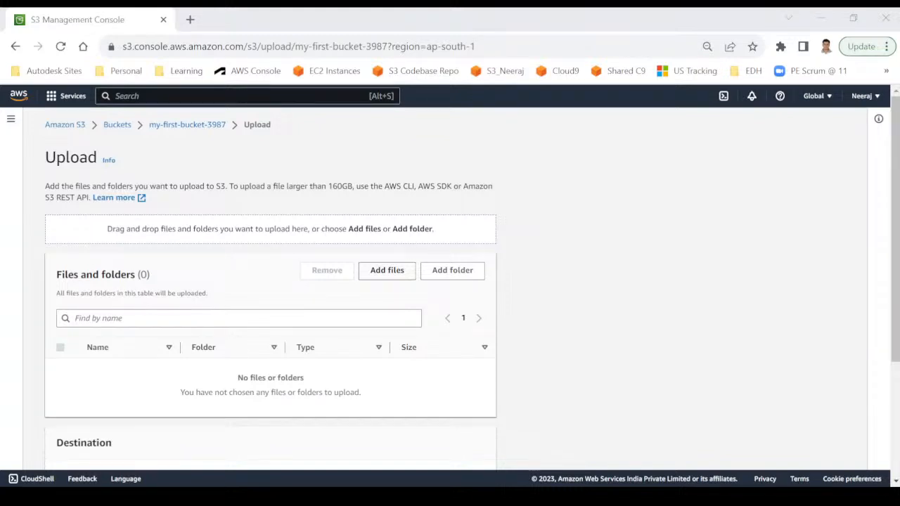
{"action": "scroll", "coordinate": [492, 392], "scroll_direction": "down", "scroll_amount": 2}
{"action": "left_click", "coordinate": [493, 446]}
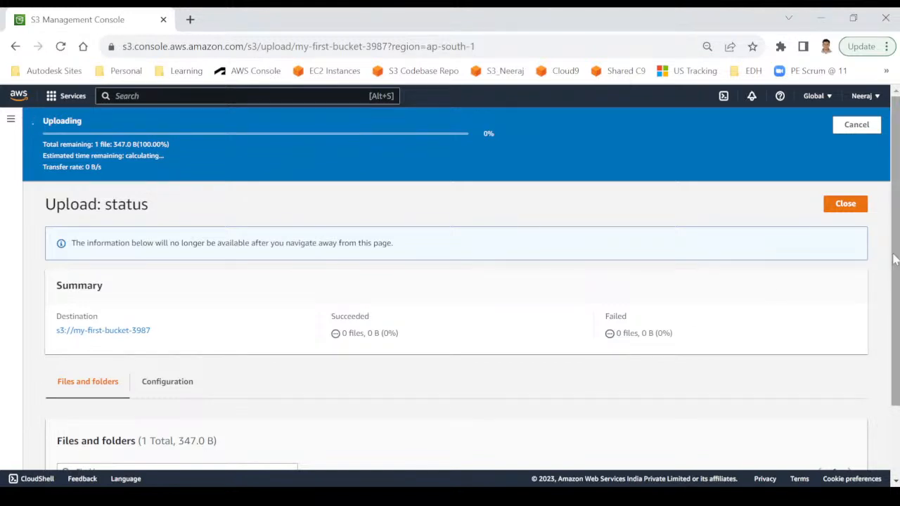
{"action": "left_click", "coordinate": [844, 205]}
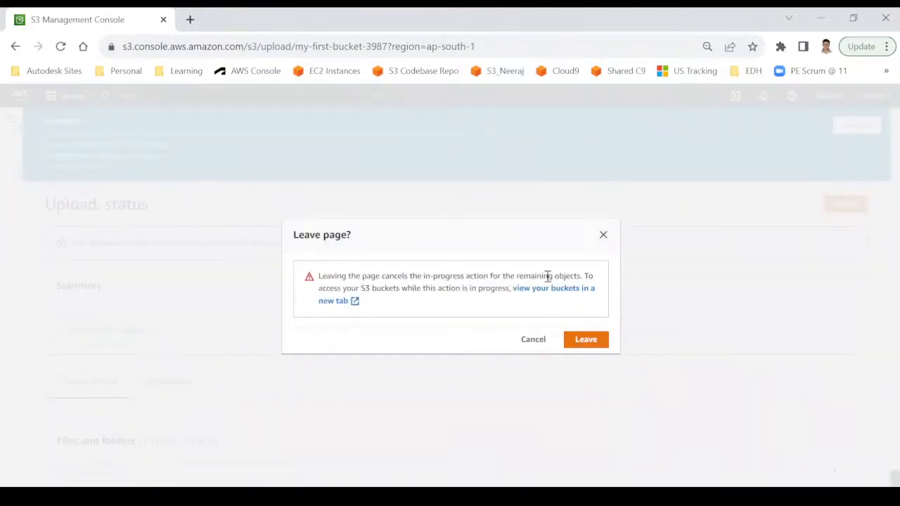
{"action": "left_click", "coordinate": [603, 236]}
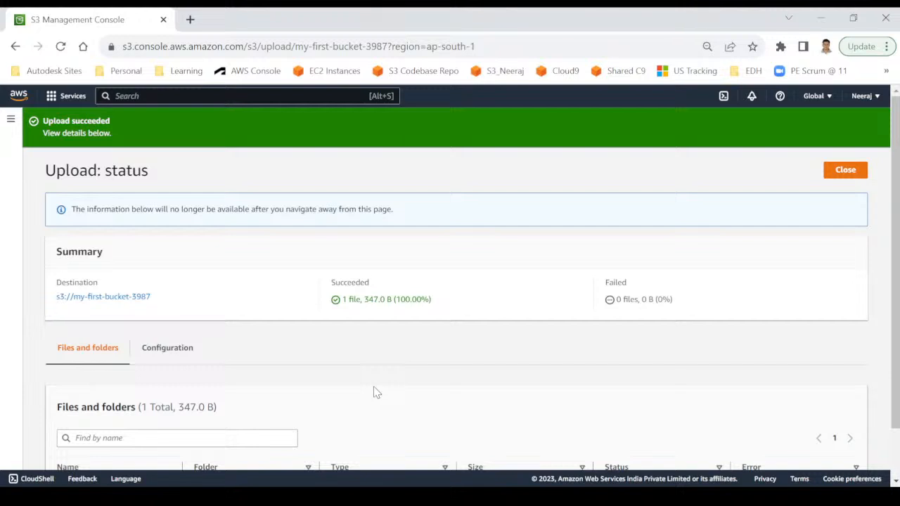
Show versions to compare the 347.0 B and 310.0 B files, check Management, then return home.
{"action": "left_click", "coordinate": [853, 172]}
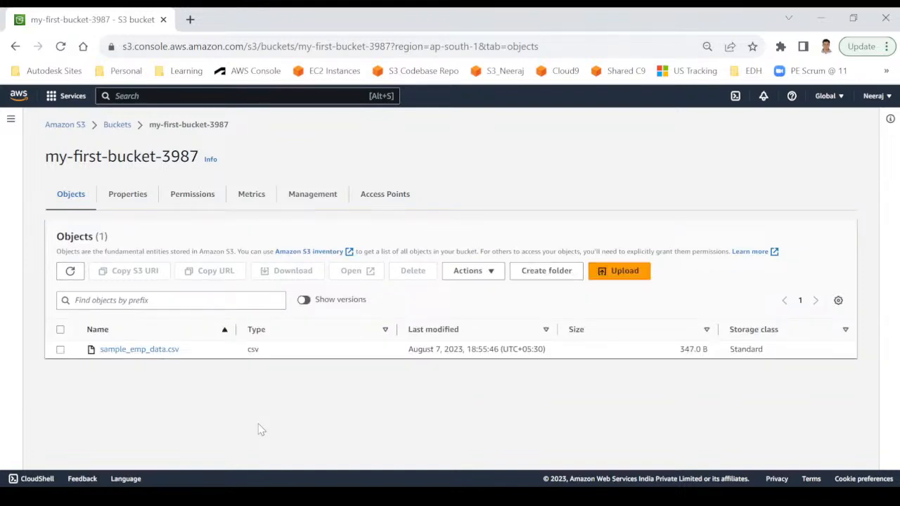
{"action": "left_click", "coordinate": [307, 300]}
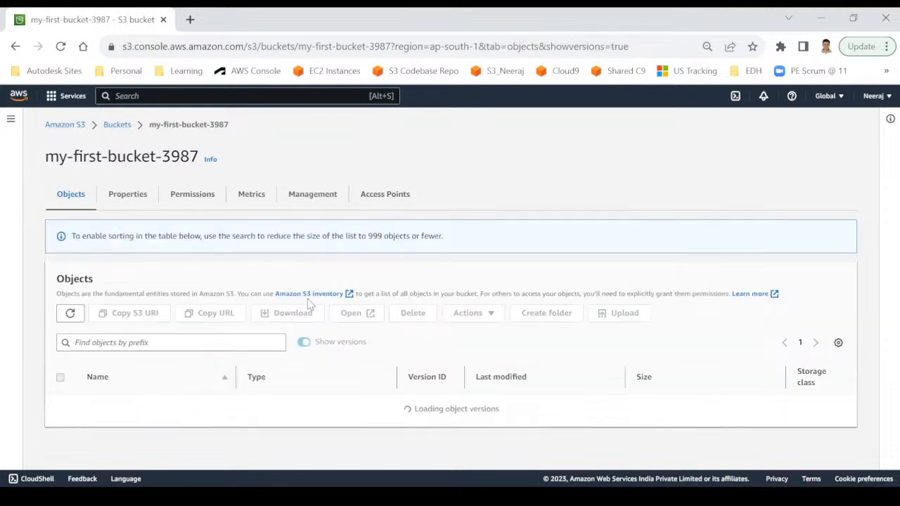
{"action": "scroll", "coordinate": [208, 366], "scroll_direction": "down", "scroll_amount": 1}
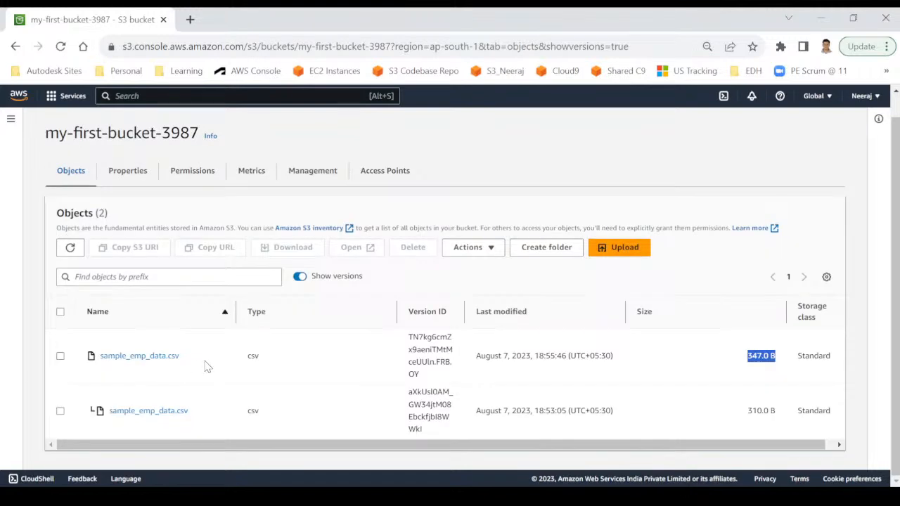
{"action": "left_click", "coordinate": [60, 356]}
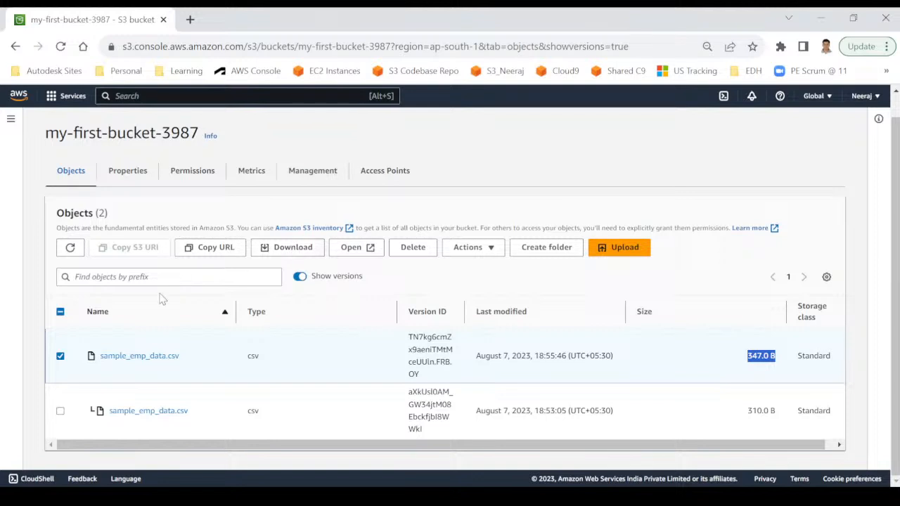
{"action": "left_click", "coordinate": [61, 356]}
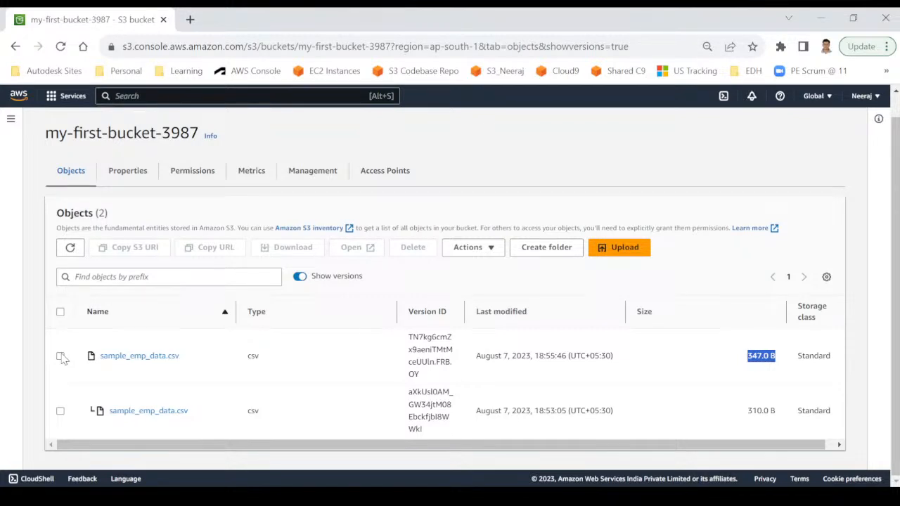
{"action": "left_click", "coordinate": [312, 170]}
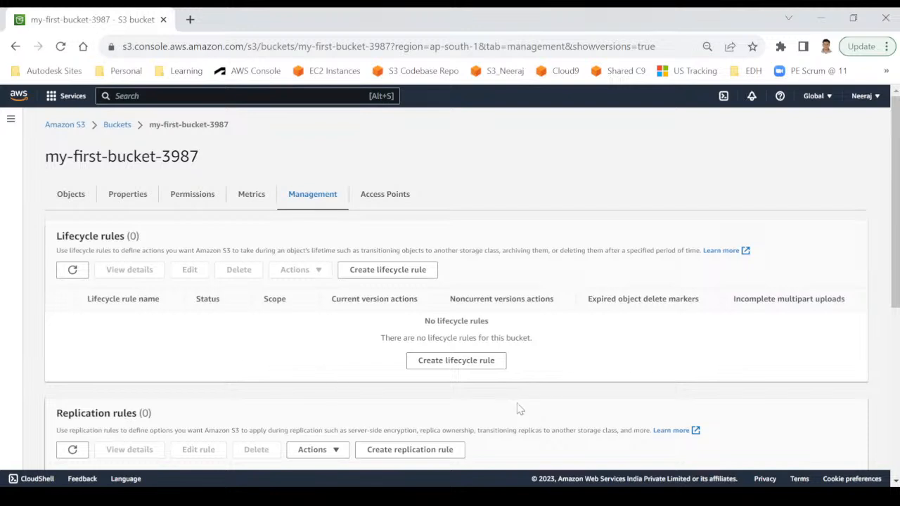
{"action": "left_click", "coordinate": [17, 95]}
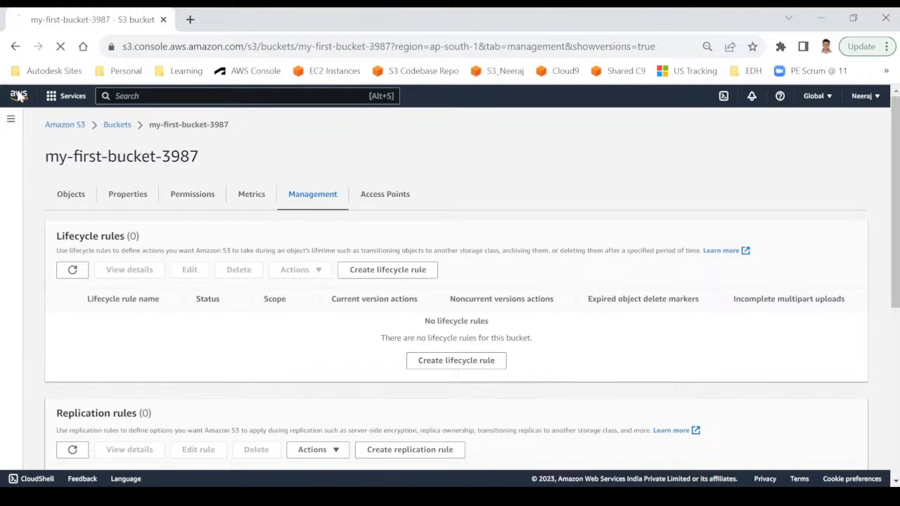